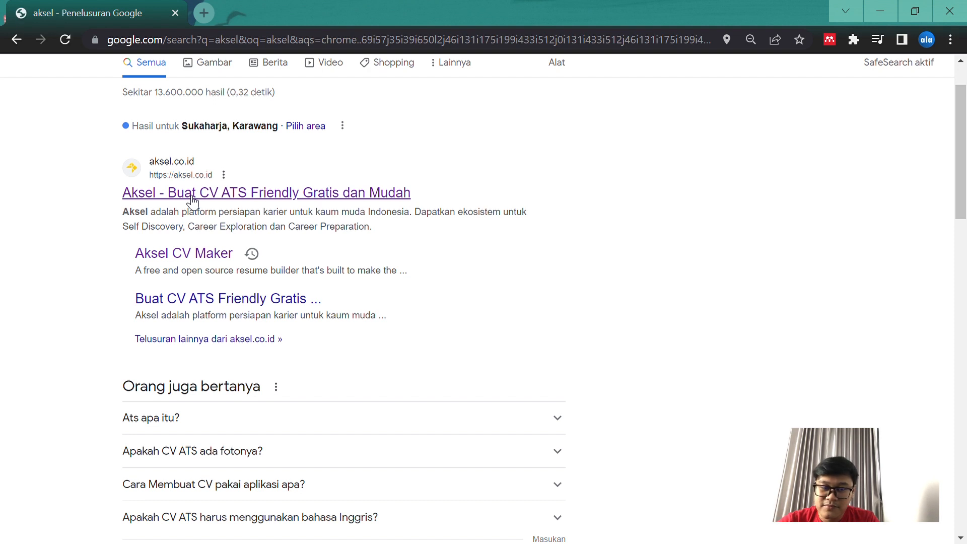
Open the Aksel site from the search results and look over its homepage services, statistics, offers and testimonials
left_click(206, 201)
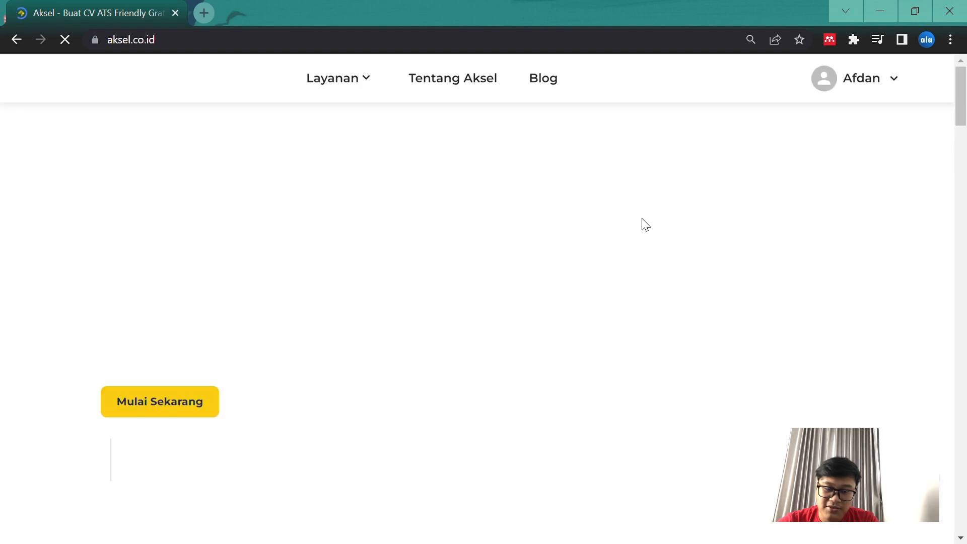
scroll(610, 316, "down", 6)
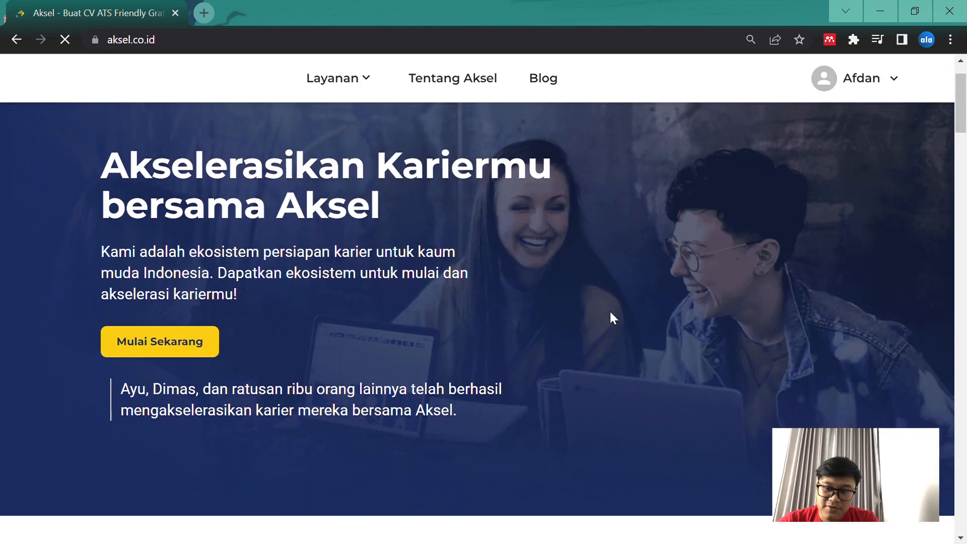
scroll(613, 317, "down", 12)
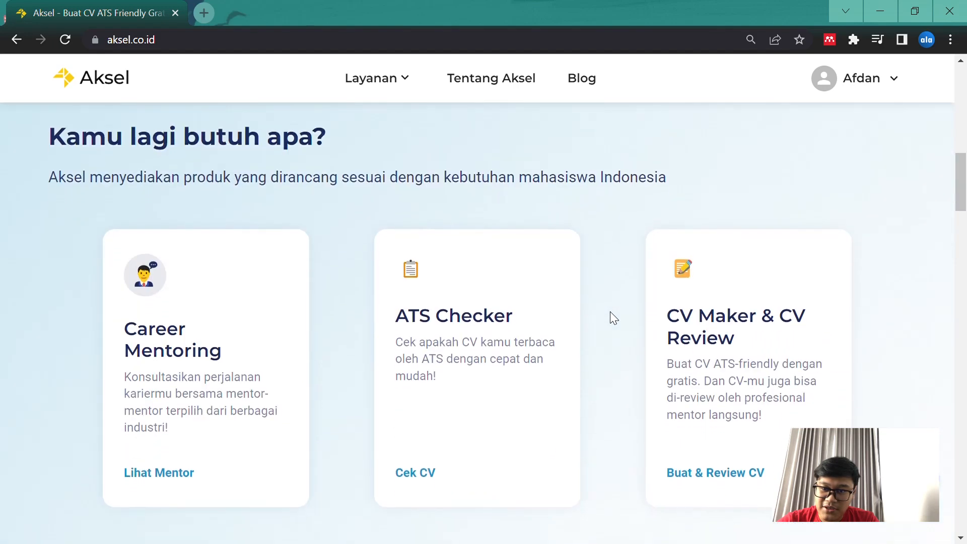
scroll(613, 318, "up", 2)
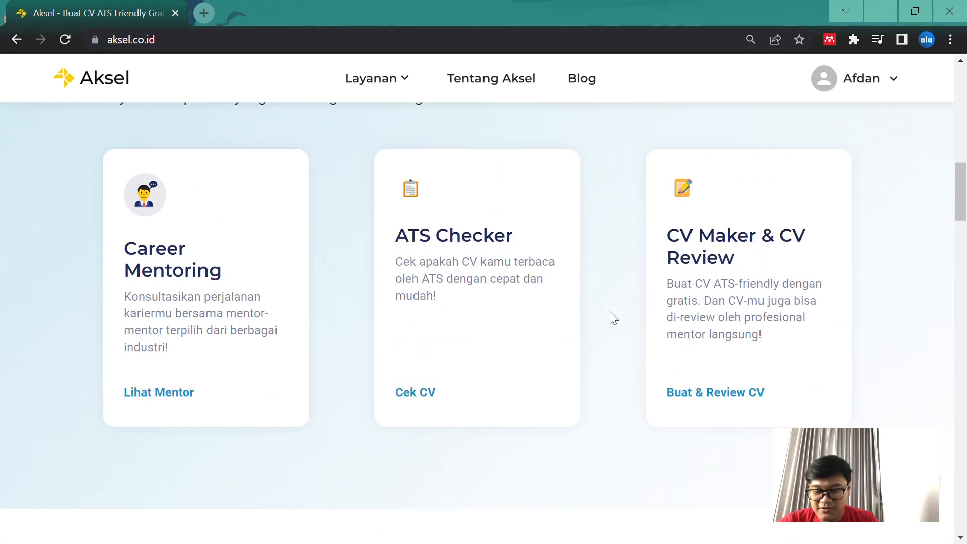
scroll(613, 318, "up", 2)
scroll(611, 252, "up", 6)
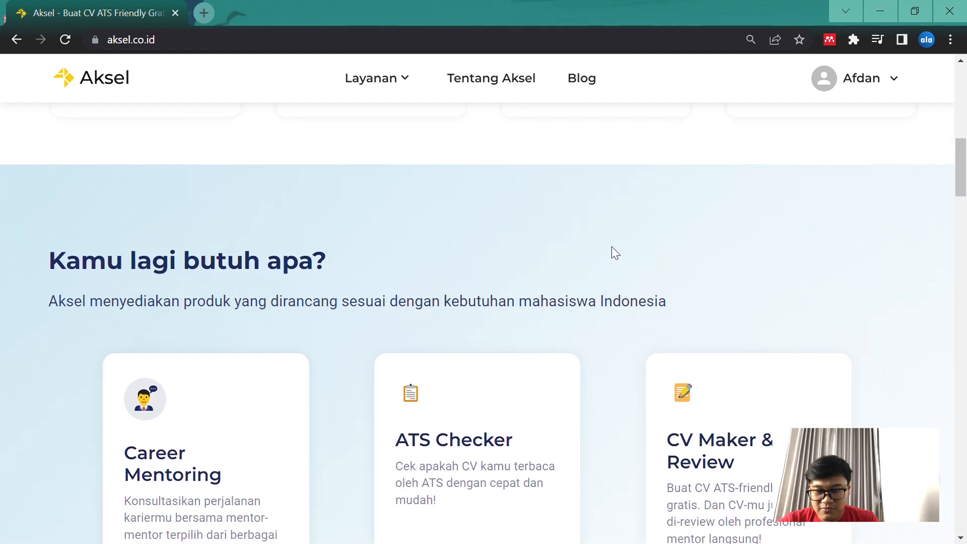
scroll(635, 344, "up", 4)
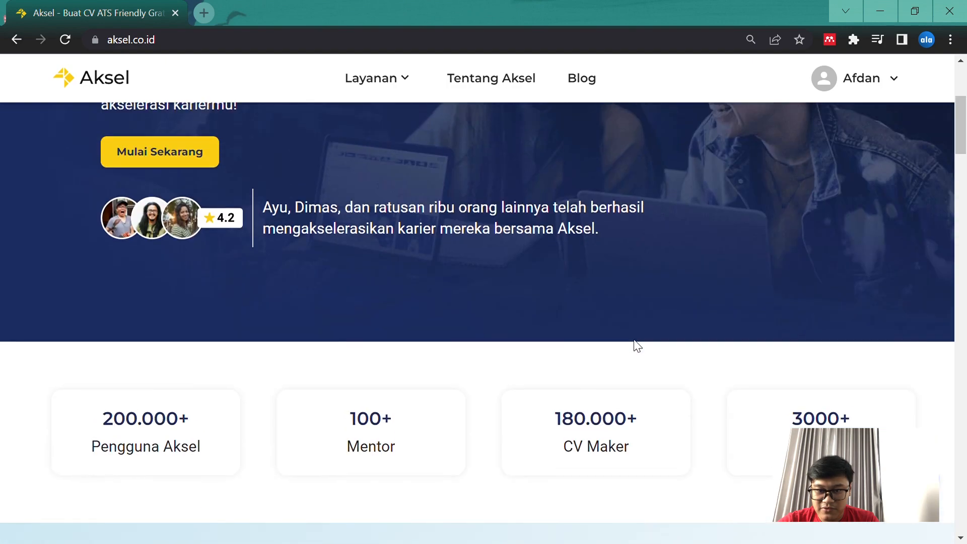
scroll(636, 344, "down", 20)
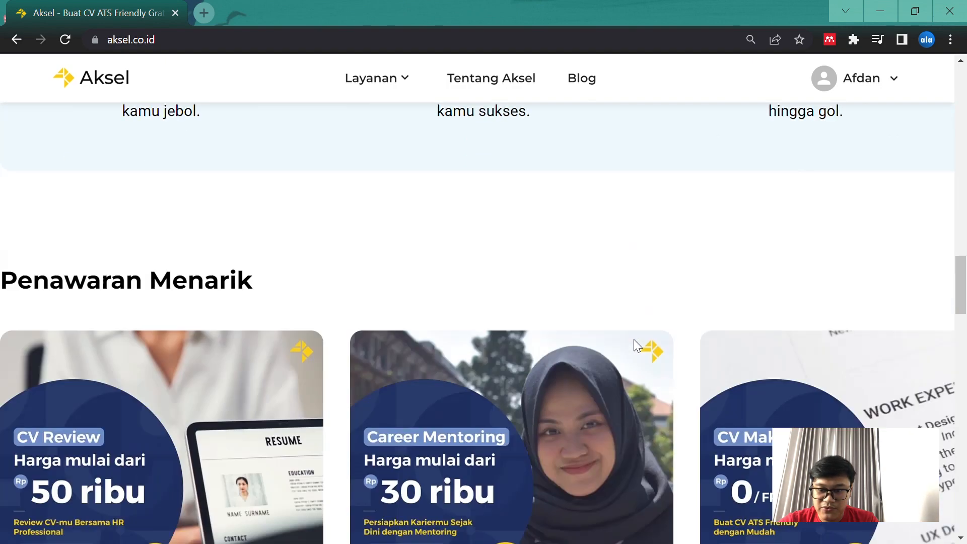
scroll(634, 344, "down", 15)
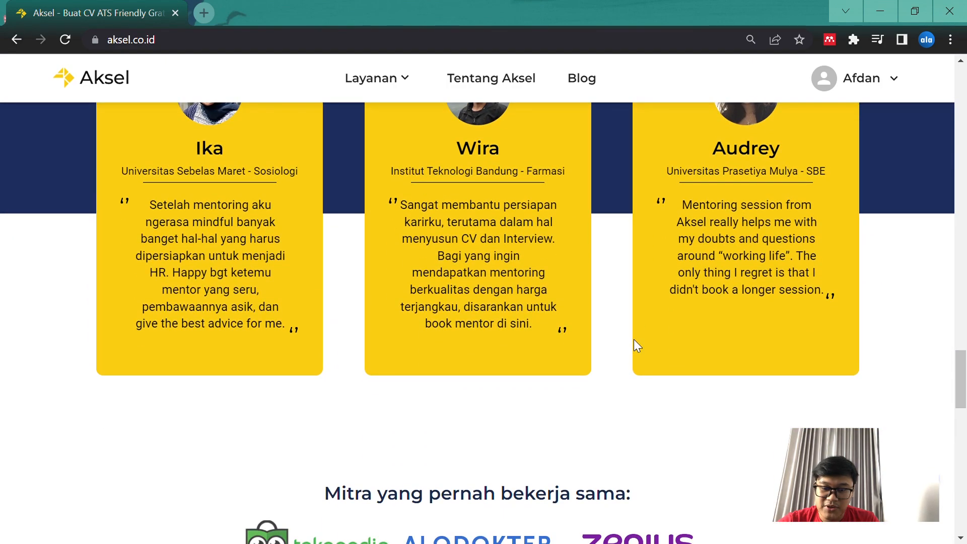
scroll(633, 340, "up", 20)
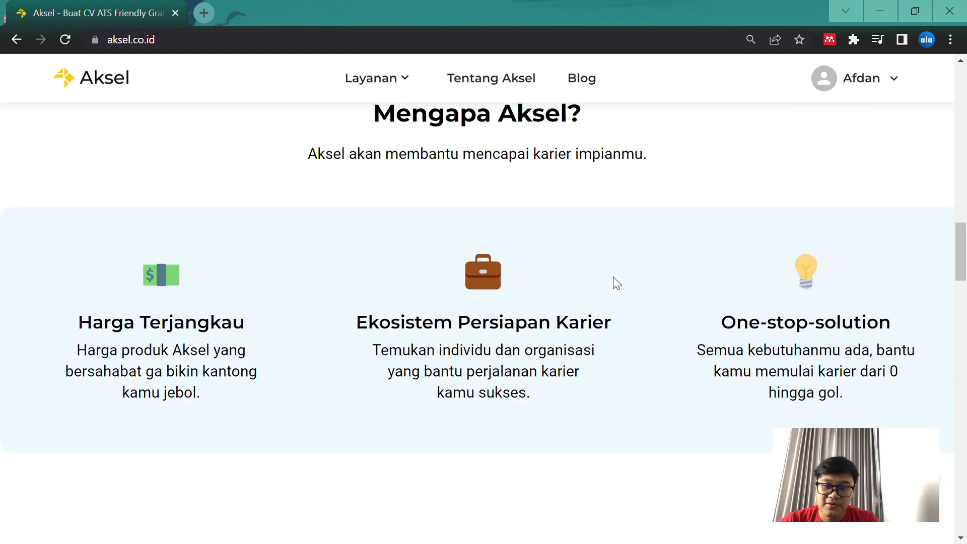
scroll(617, 283, "up", 12)
scroll(617, 283, "down", 2)
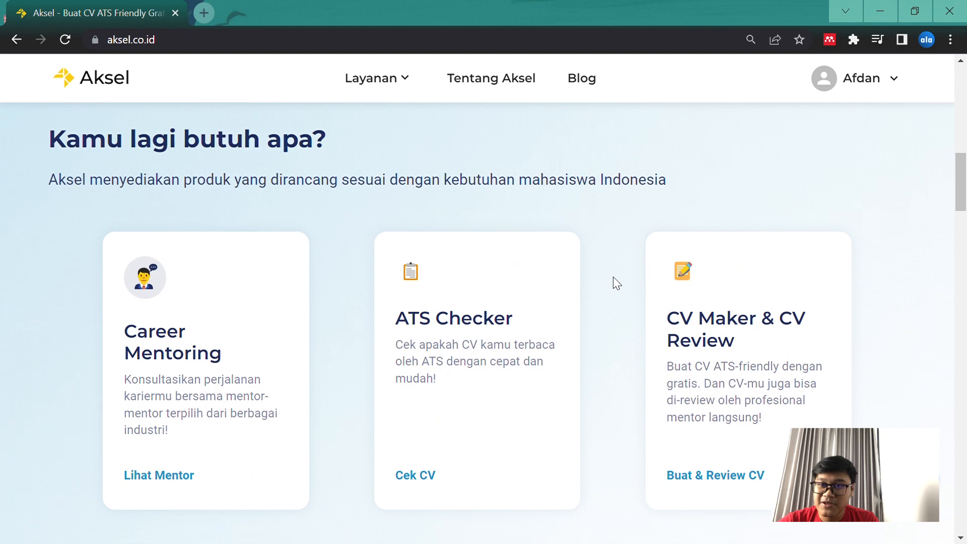
scroll(613, 277, "up", 2)
scroll(614, 297, "up", 2)
scroll(607, 302, "up", 3)
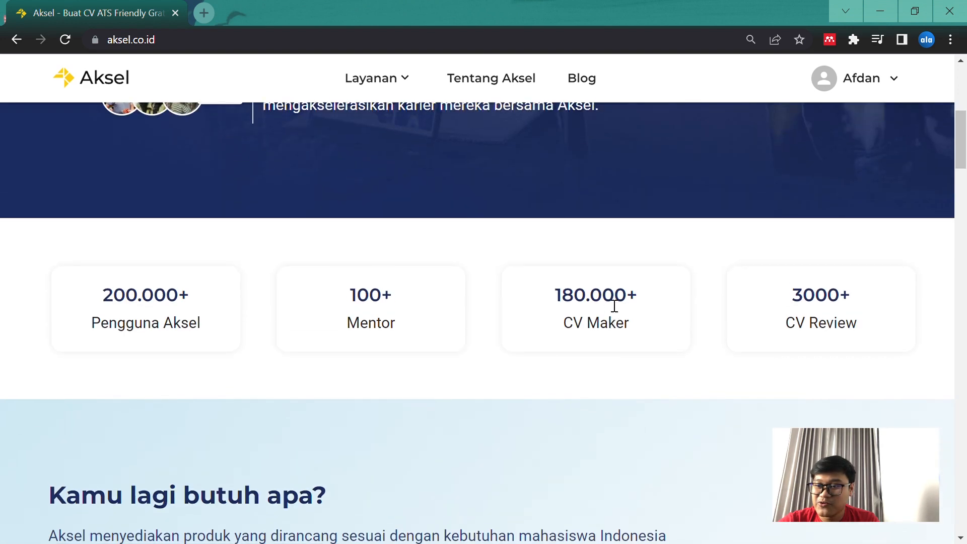
scroll(613, 306, "up", 2)
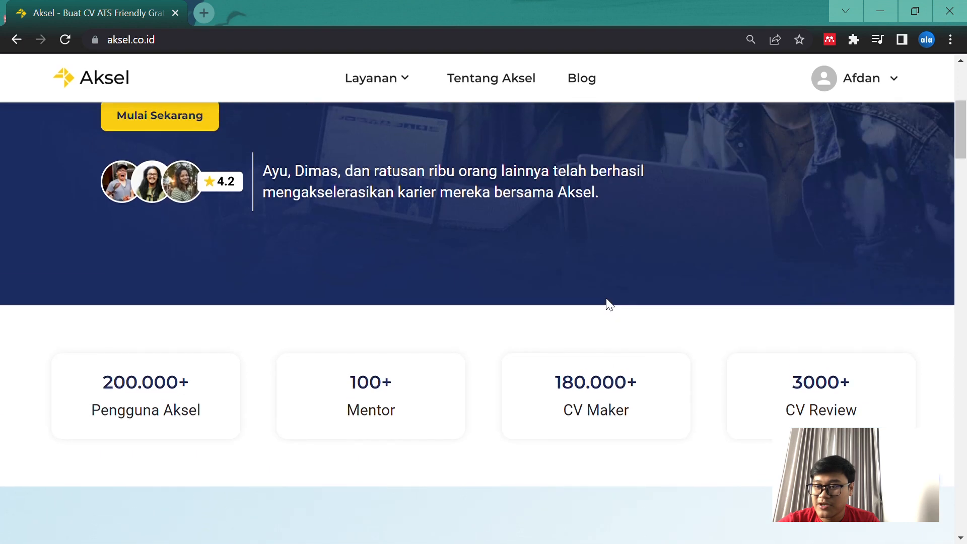
scroll(607, 300, "up", 4)
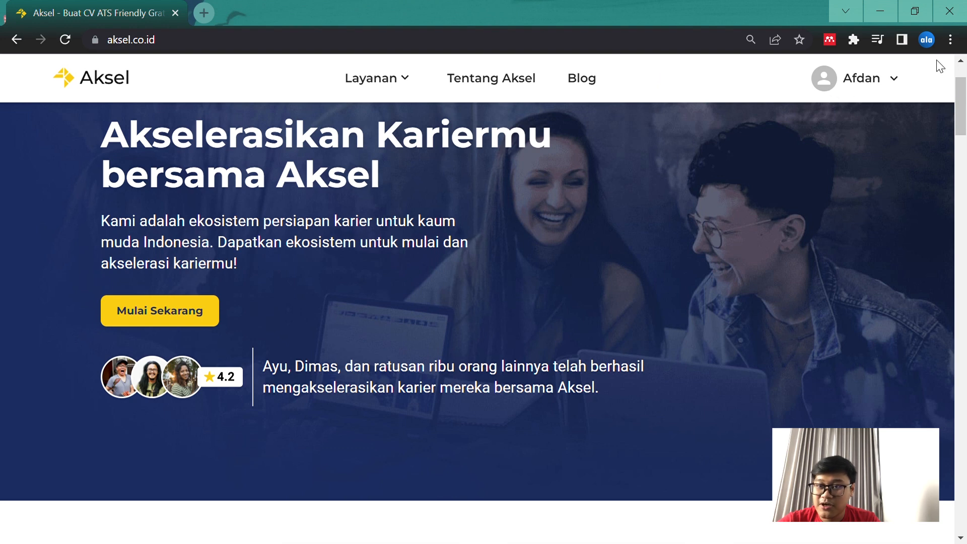
scroll(898, 226, "down", 2)
scroll(898, 225, "up", 4)
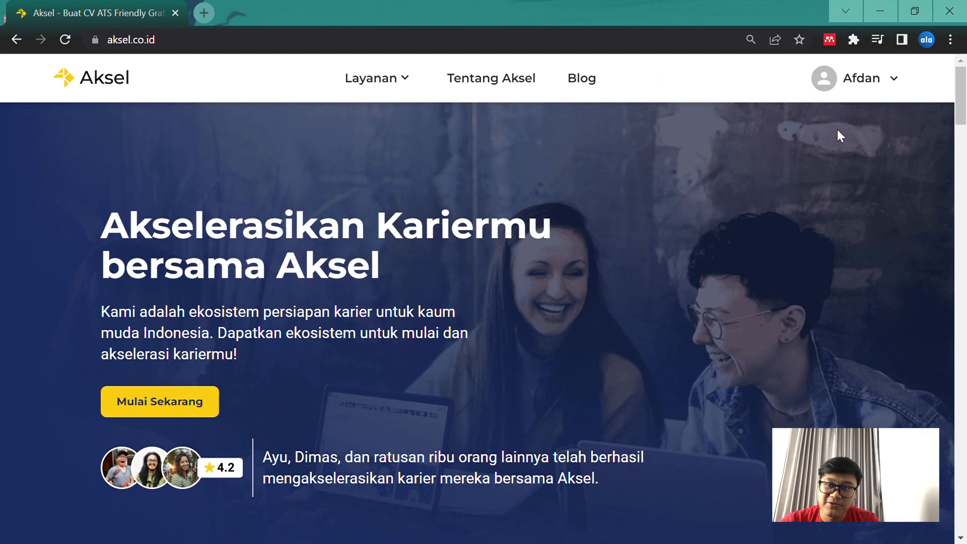
Sign out of the Aksel account and sign back in with Google
left_click(828, 95)
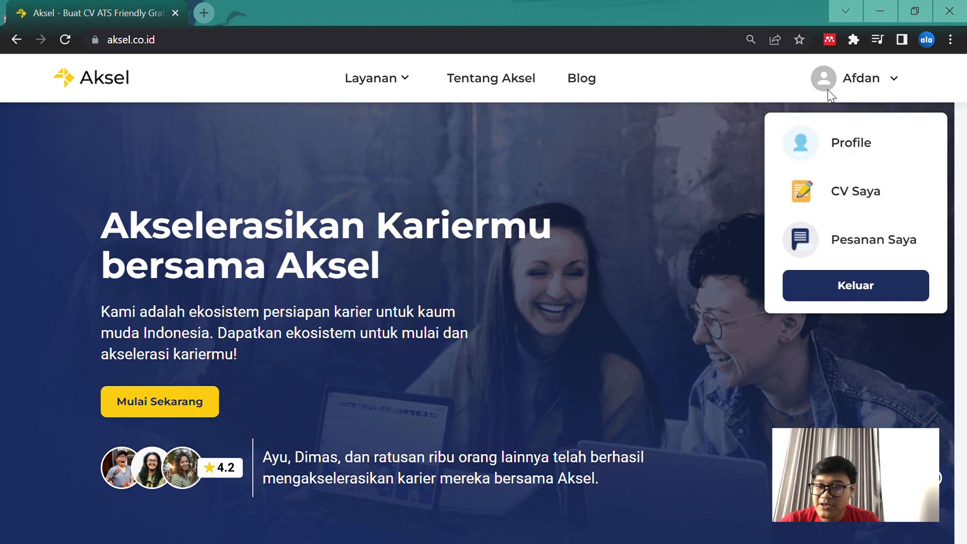
left_click(864, 291)
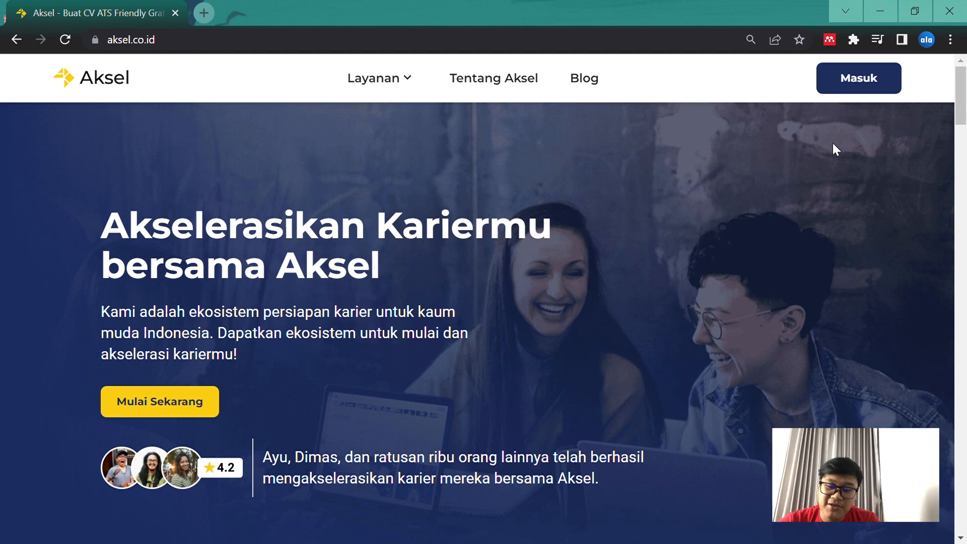
left_click(839, 94)
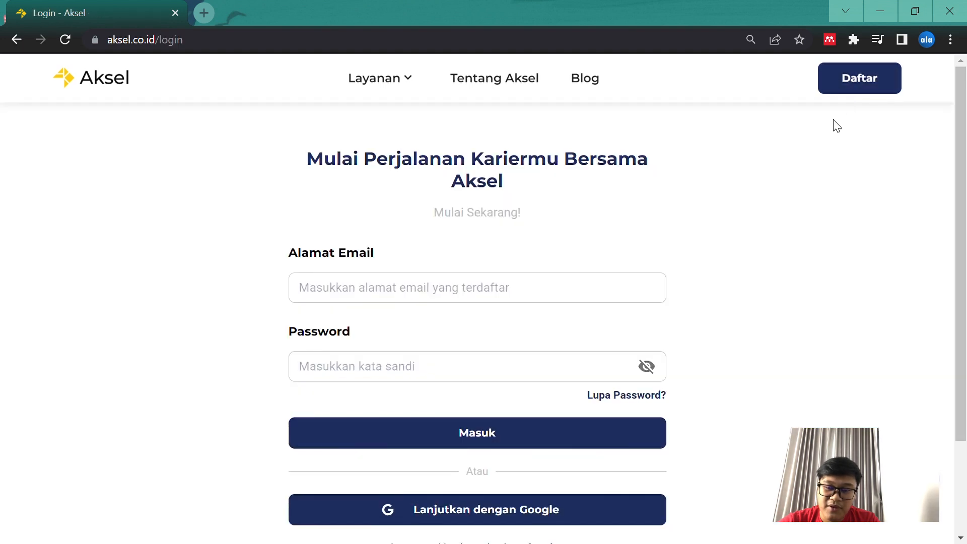
scroll(730, 298, "down", 2)
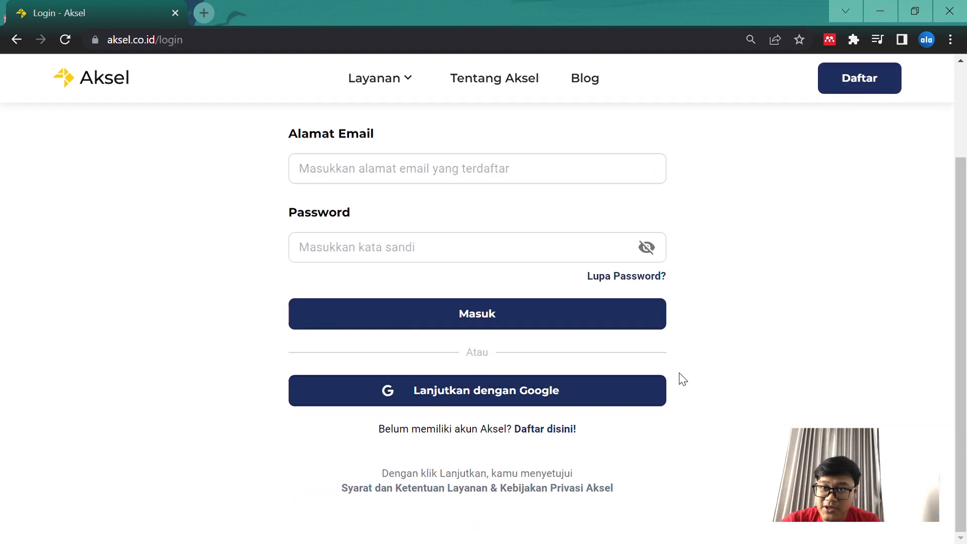
left_click(517, 401)
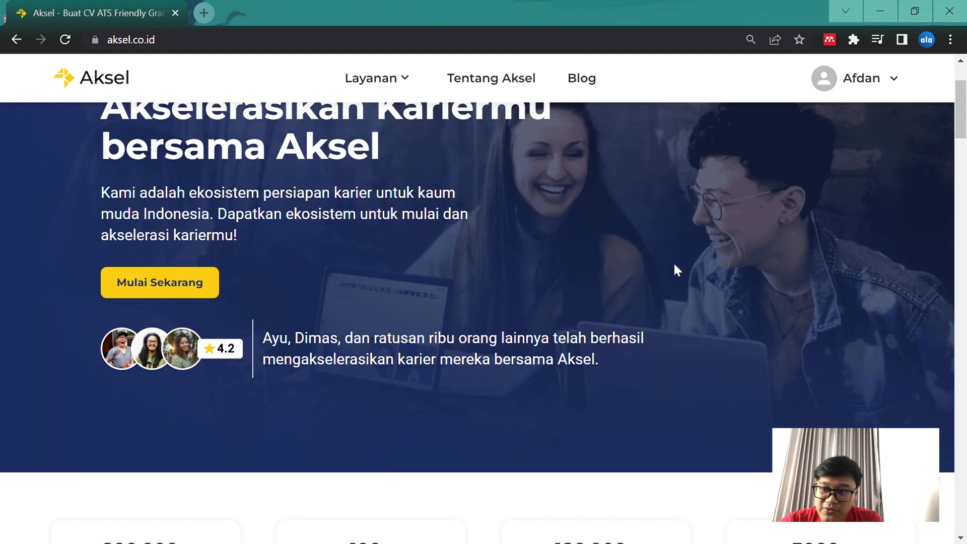
Open the account's CV Saya page and review the existing CVs with their ATS check and CV review options
left_click(831, 95)
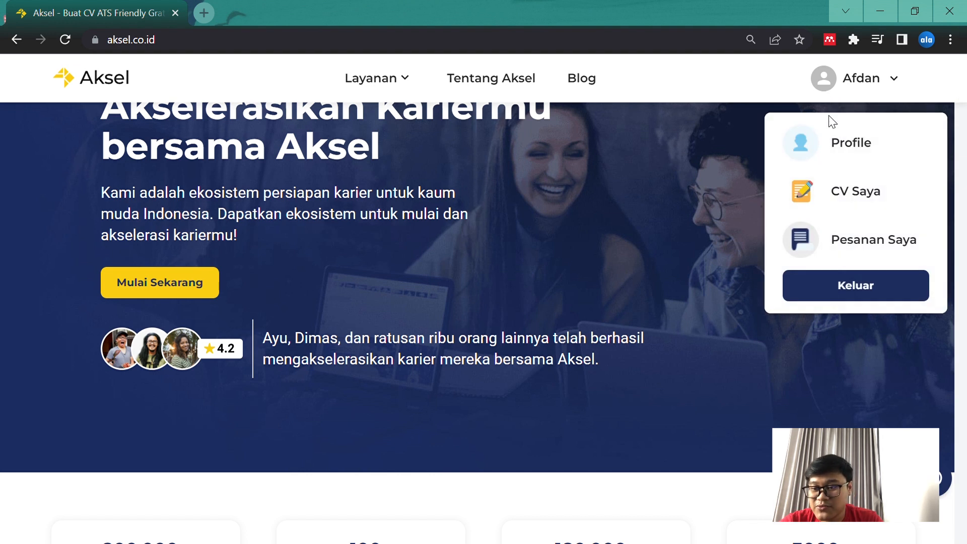
left_click(840, 198)
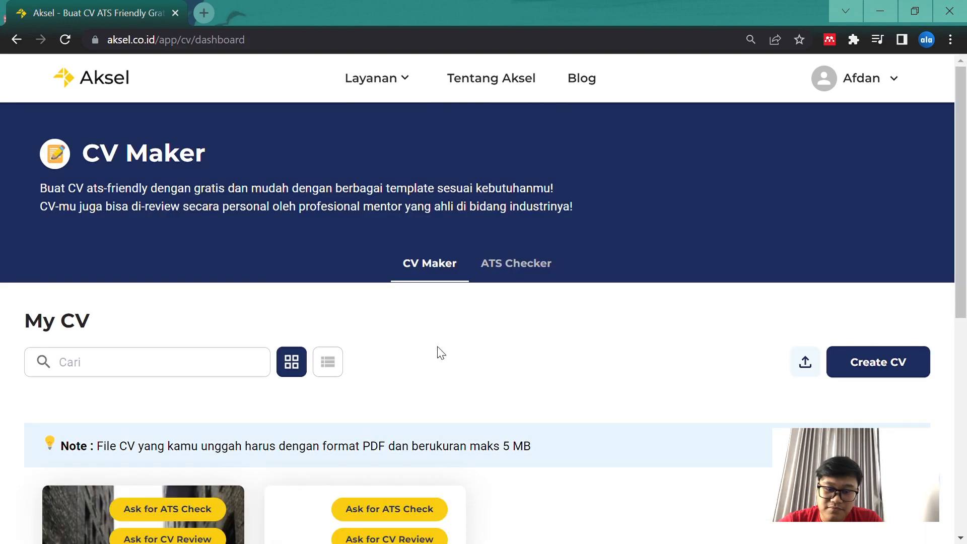
scroll(438, 349, "down", 3)
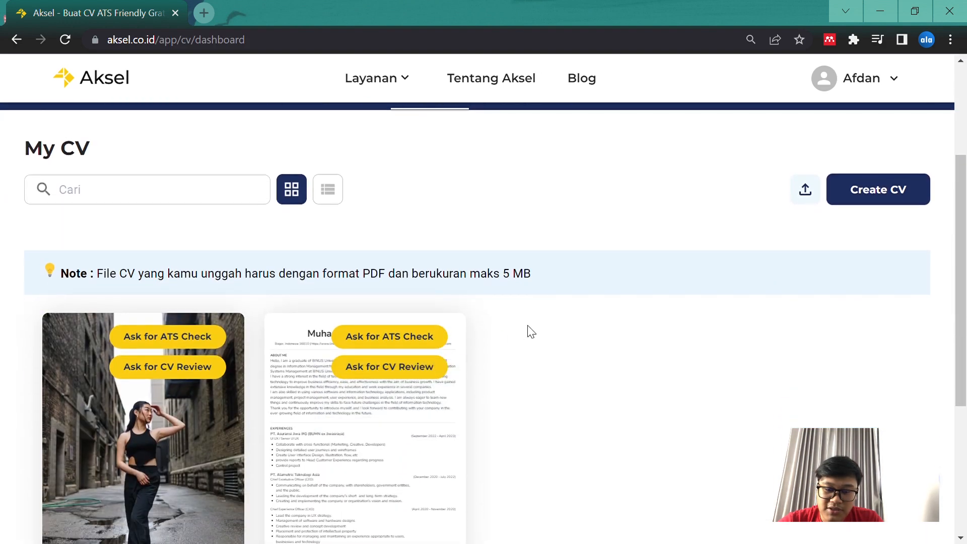
scroll(554, 325, "down", 2)
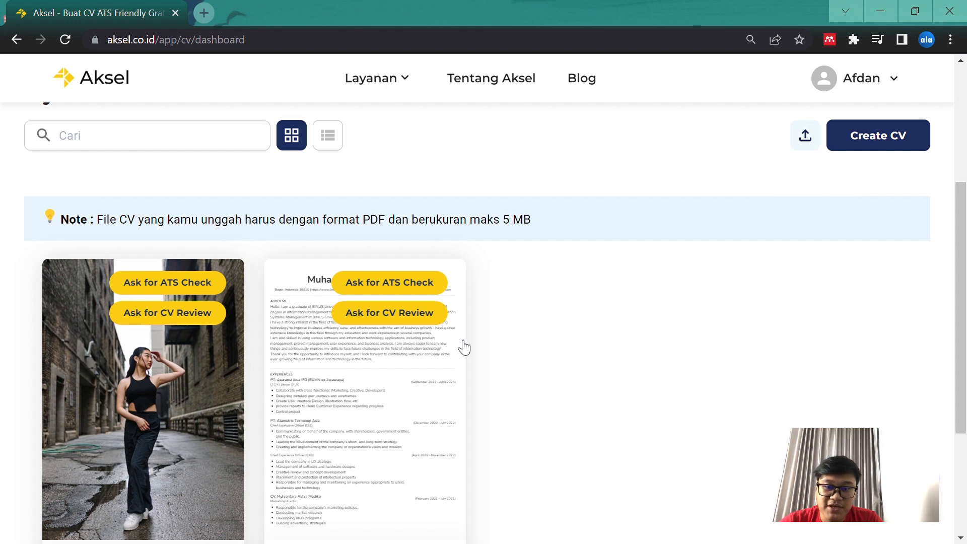
scroll(364, 391, "up", 2)
scroll(366, 389, "down", 2)
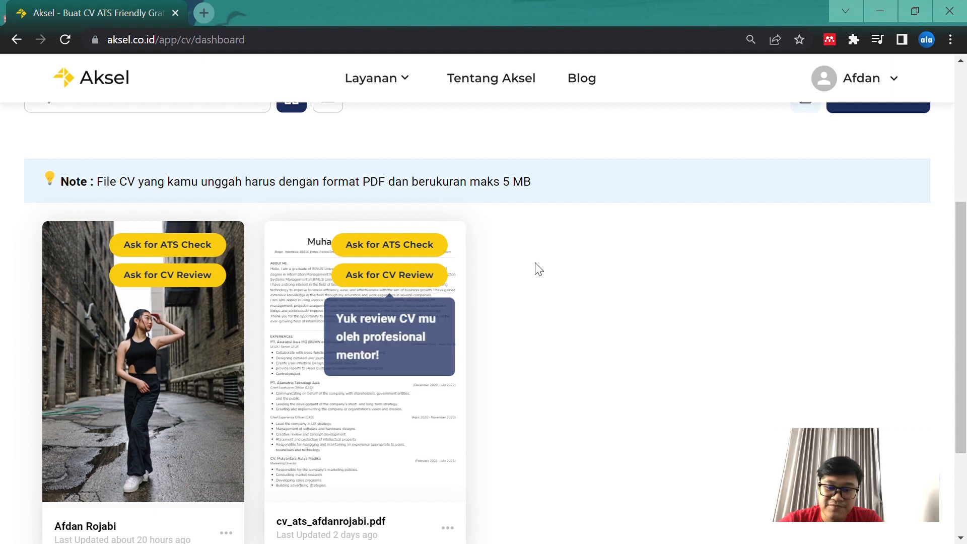
scroll(532, 266, "up", 4)
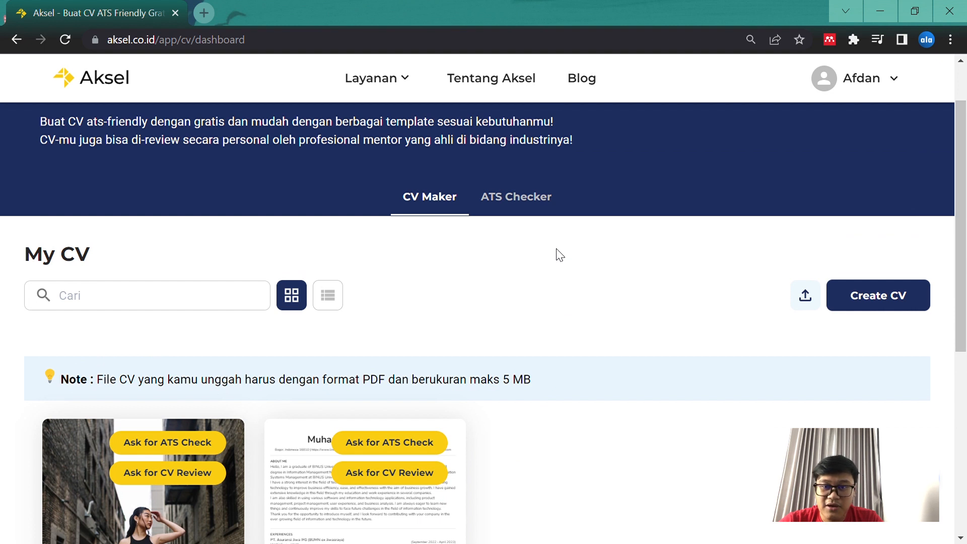
Create a new CV and save it under the applicant's name
scroll(557, 255, "down", 2)
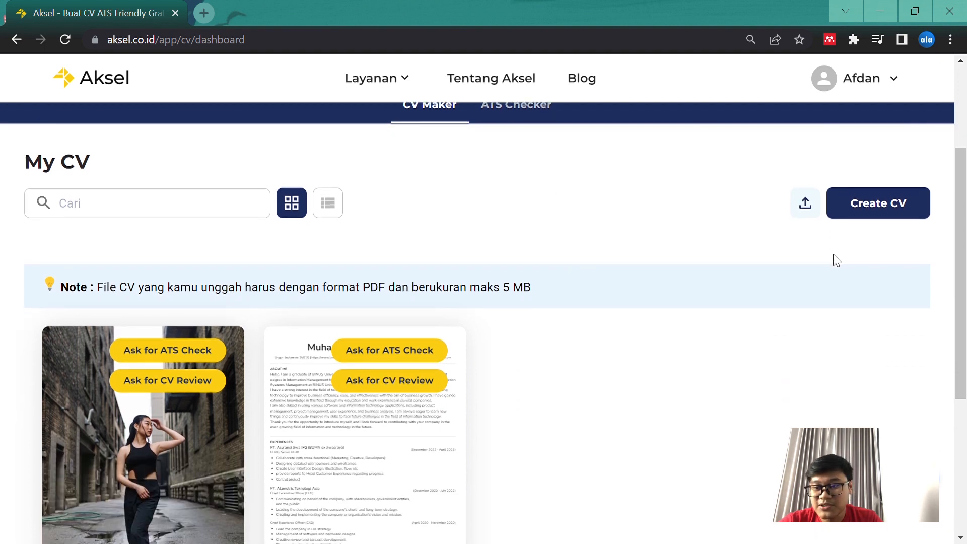
scroll(833, 254, "down", 1)
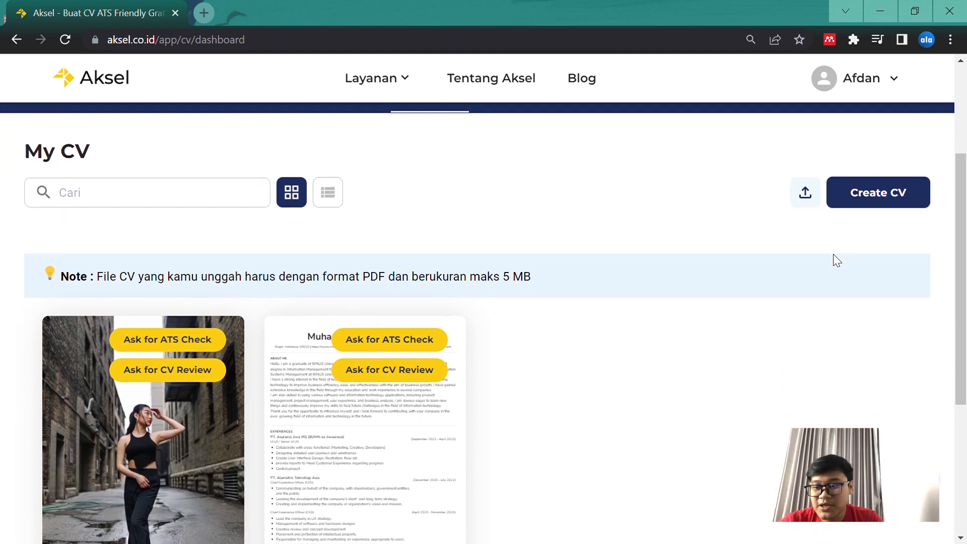
left_click(890, 205)
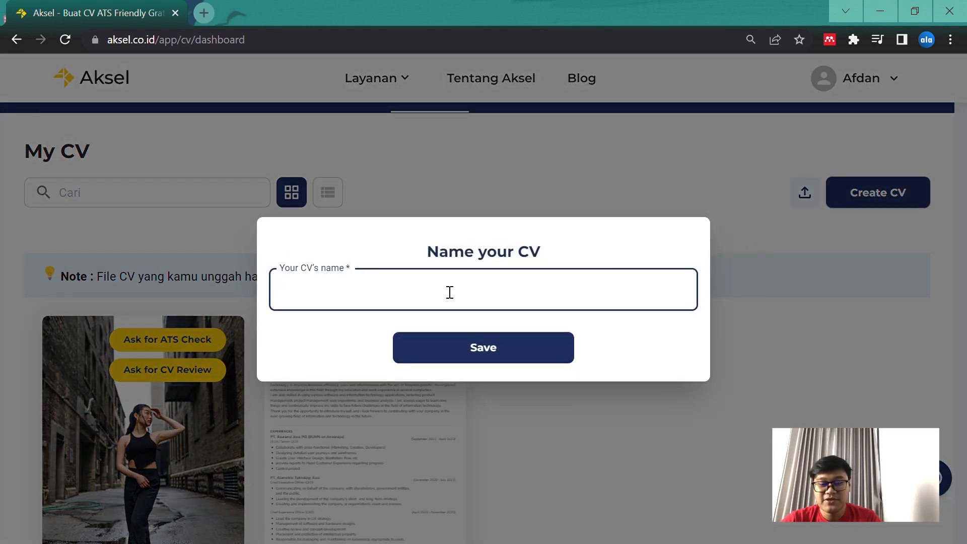
type("Afd")
key("BackSpace")
type("fdan")
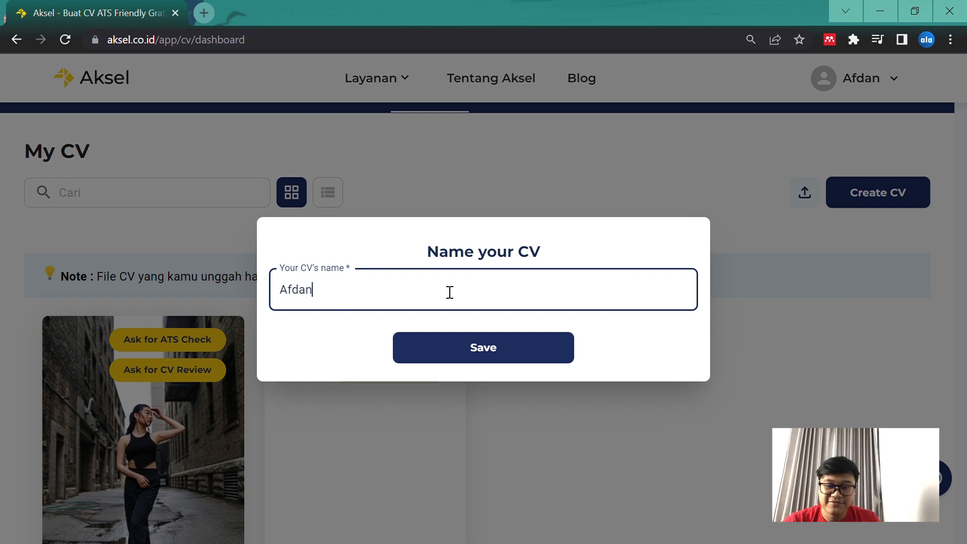
left_click(451, 356)
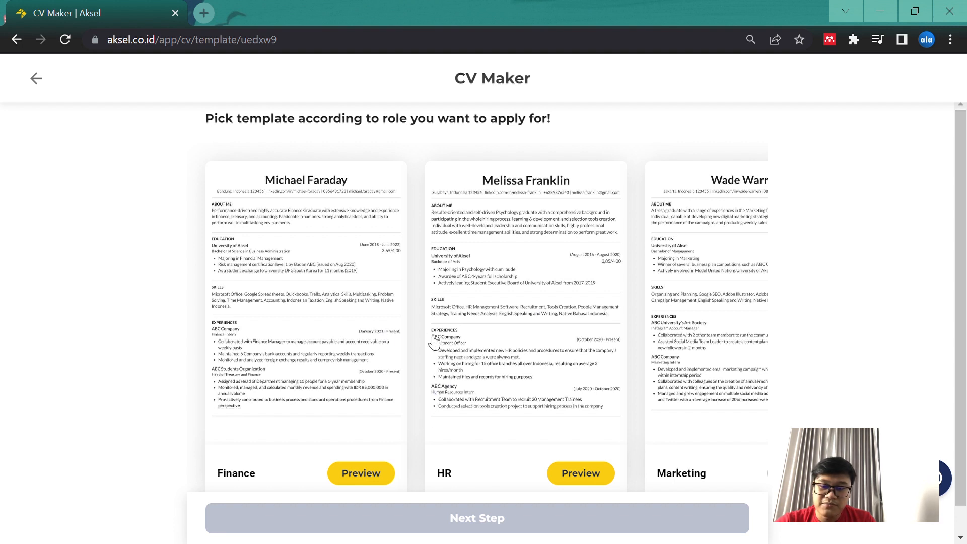
Browse the role-based CV templates, including Finance, HR, Marketing and Product
scroll(542, 371, "right", 3)
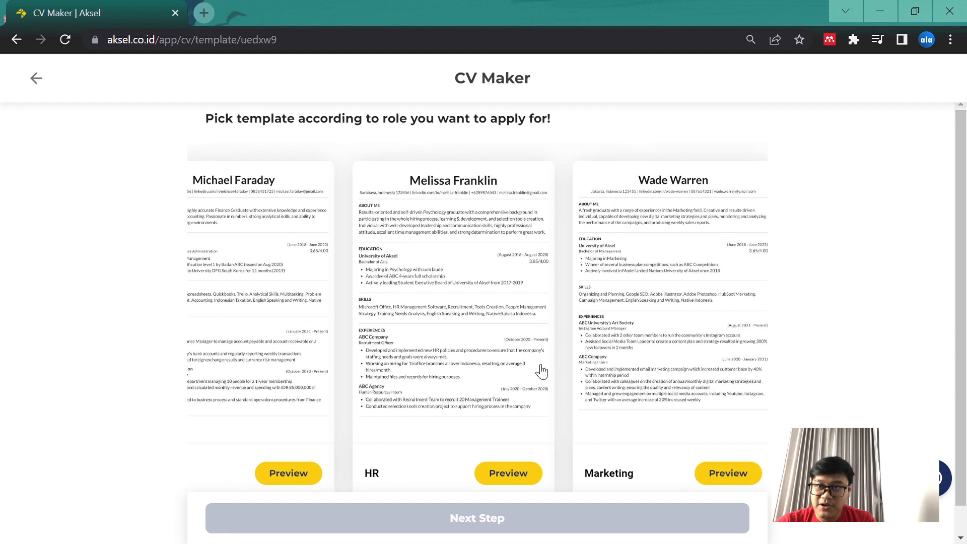
scroll(542, 371, "right", 3)
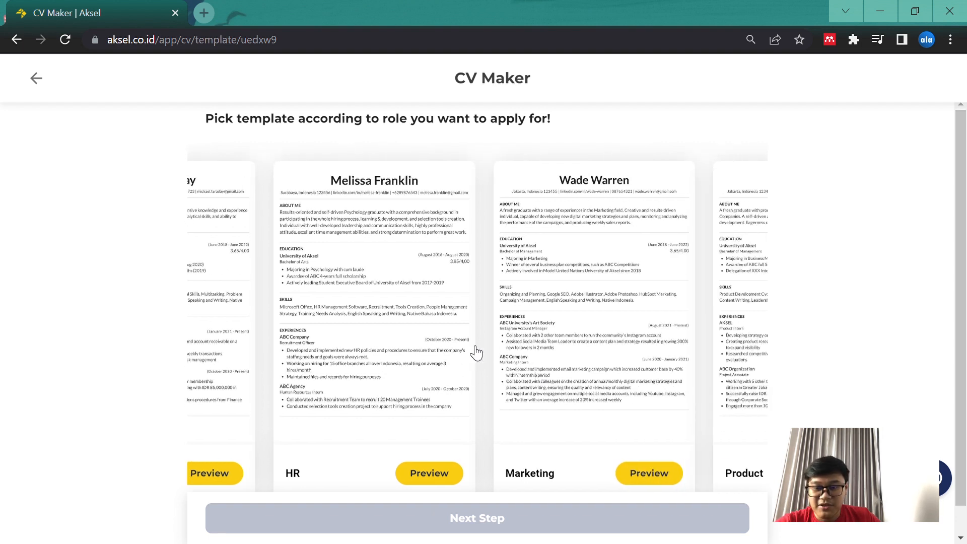
scroll(448, 335, "right", 3)
scroll(497, 330, "right", 3)
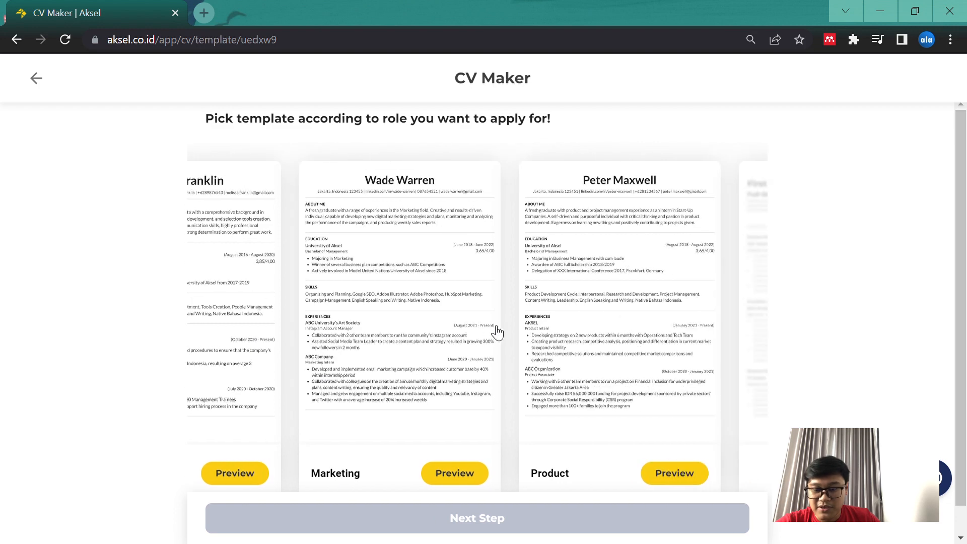
scroll(607, 360, "right", 3)
scroll(472, 320, "left", 10)
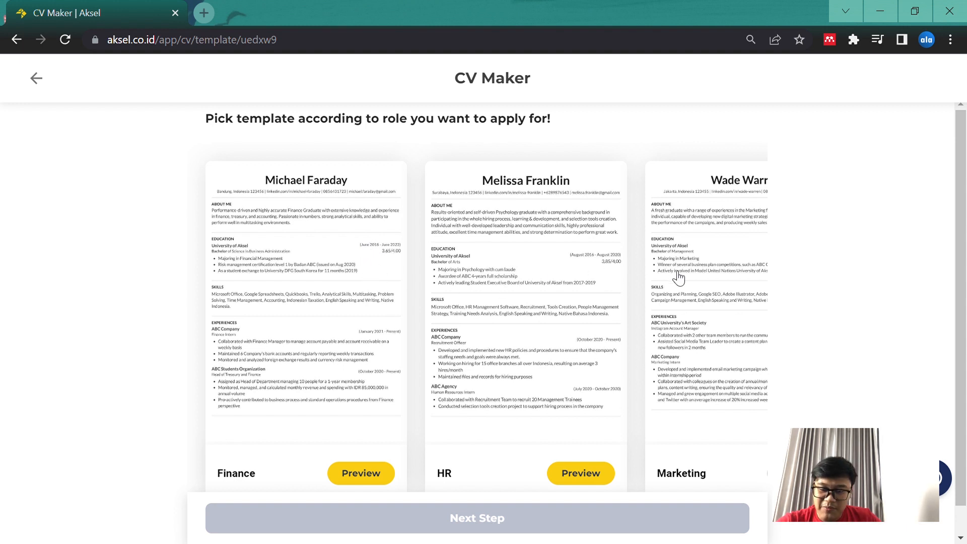
scroll(677, 277, "right", 3)
scroll(677, 277, "right", 1)
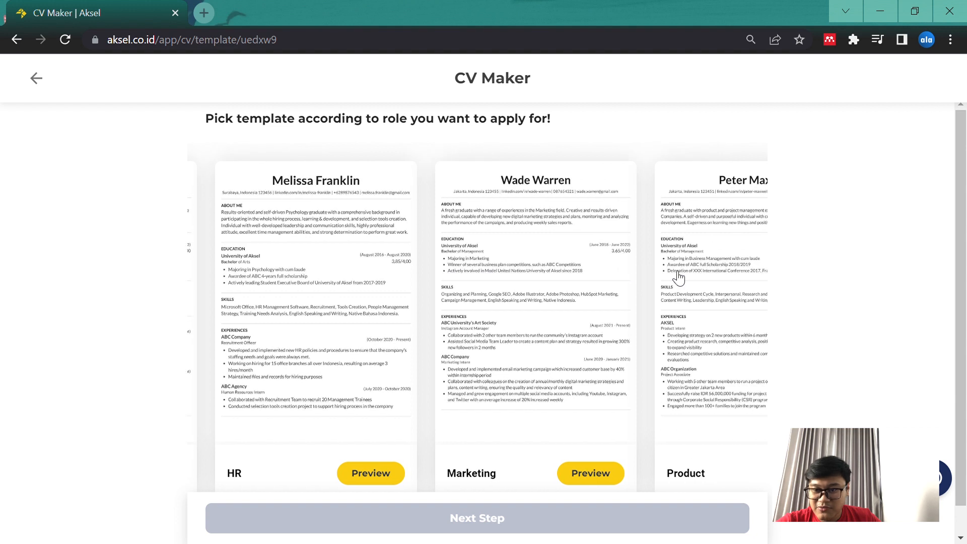
Compare the Finance, HR, Marketing and Product templates with the blank resume option
scroll(678, 277, "right", 1)
scroll(647, 274, "left", 3)
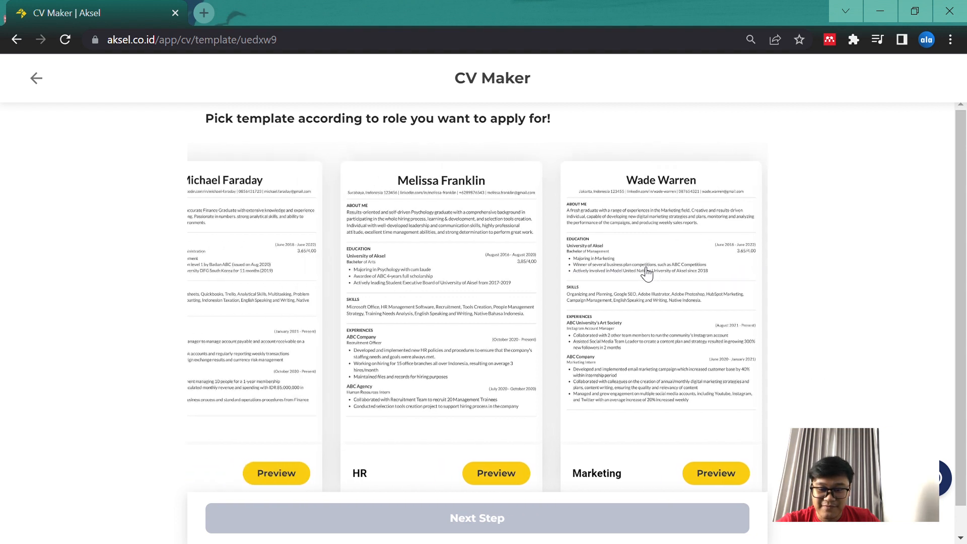
scroll(647, 274, "left", 1)
scroll(541, 296, "left", 1)
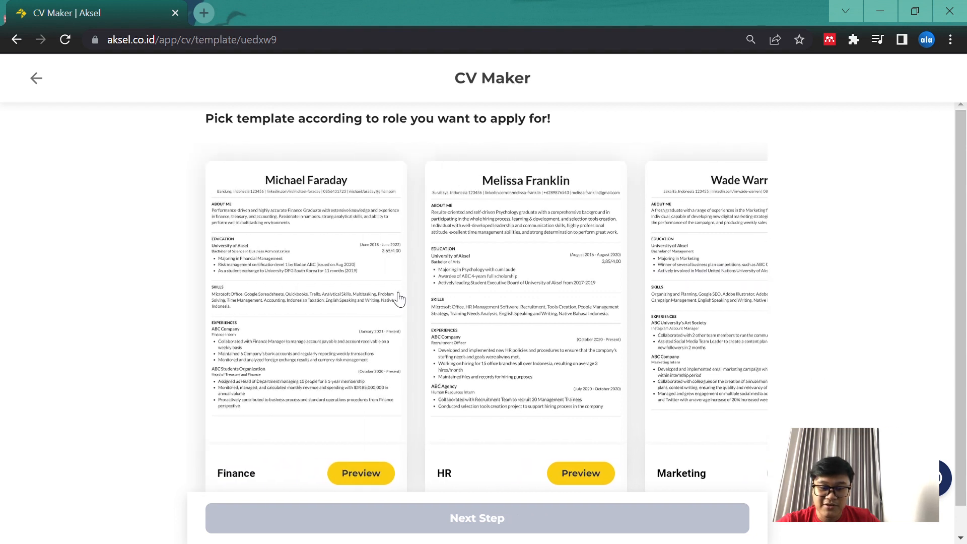
scroll(530, 366, "right", 8)
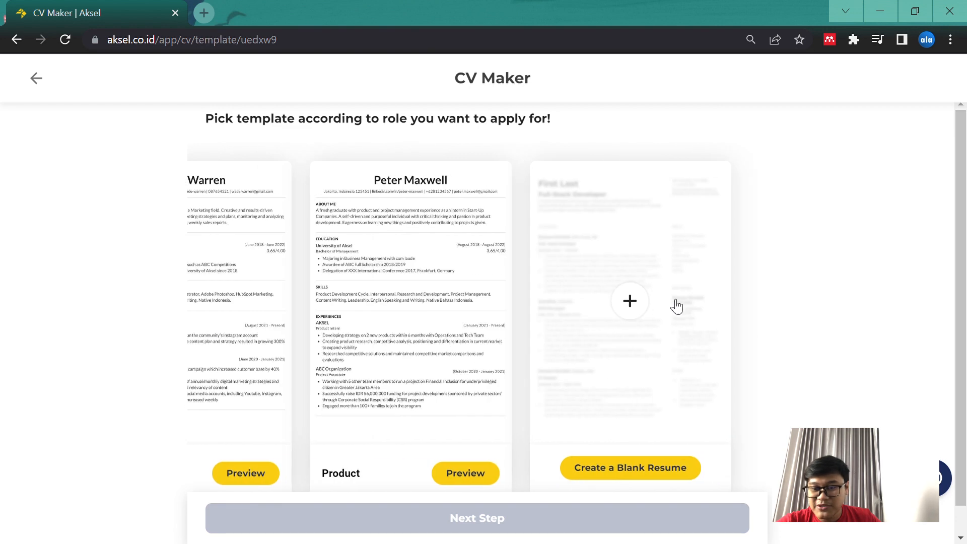
scroll(558, 361, "left", 3)
scroll(558, 361, "left", 5)
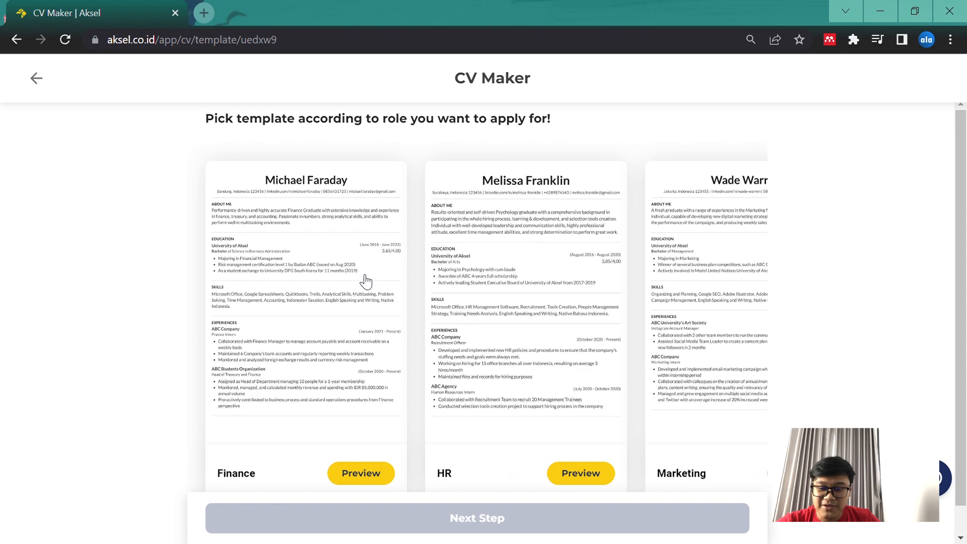
scroll(600, 369, "right", 1)
scroll(533, 320, "right", 5)
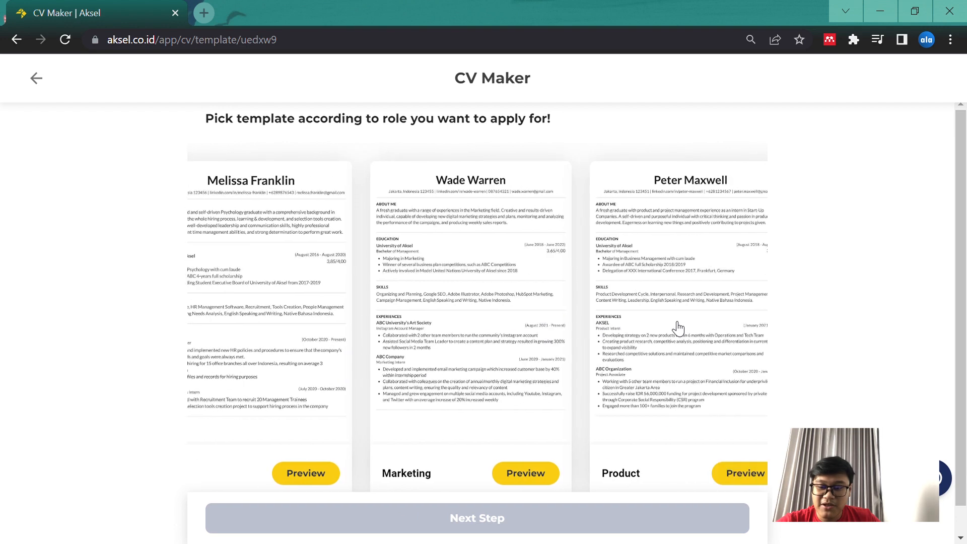
Choose the Product template, continue to the CV builder and dismiss the career mentoring promotion
left_click(636, 299)
scroll(684, 440, "right", 2)
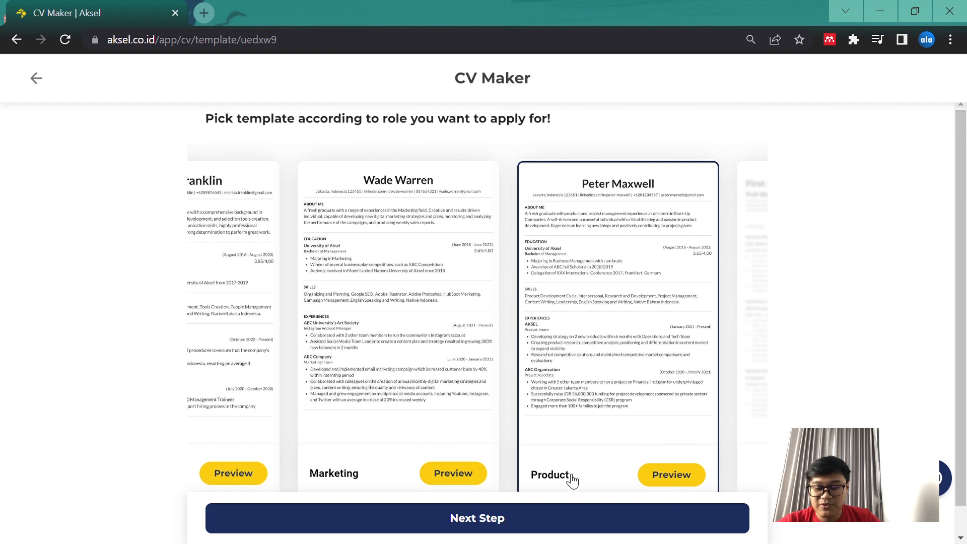
left_click(503, 521)
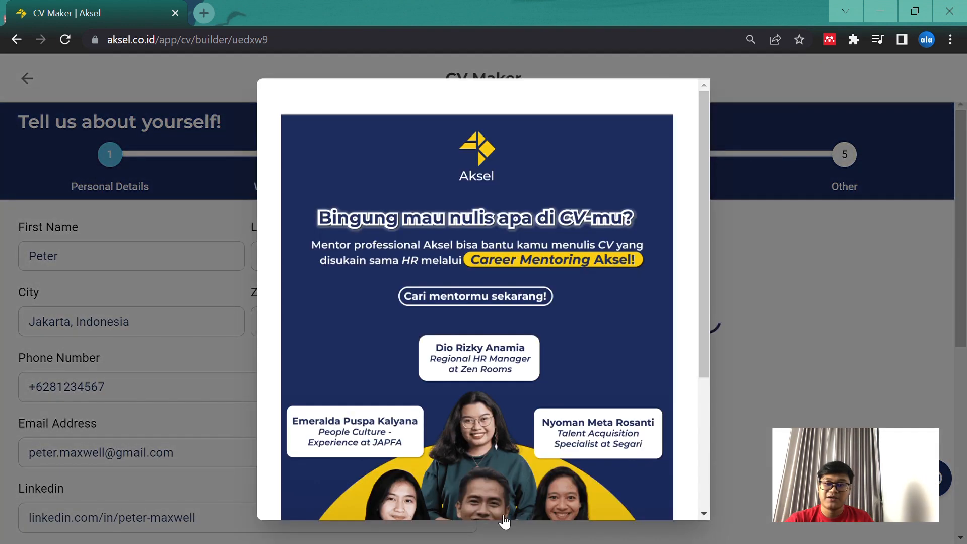
scroll(633, 410, "down", 4)
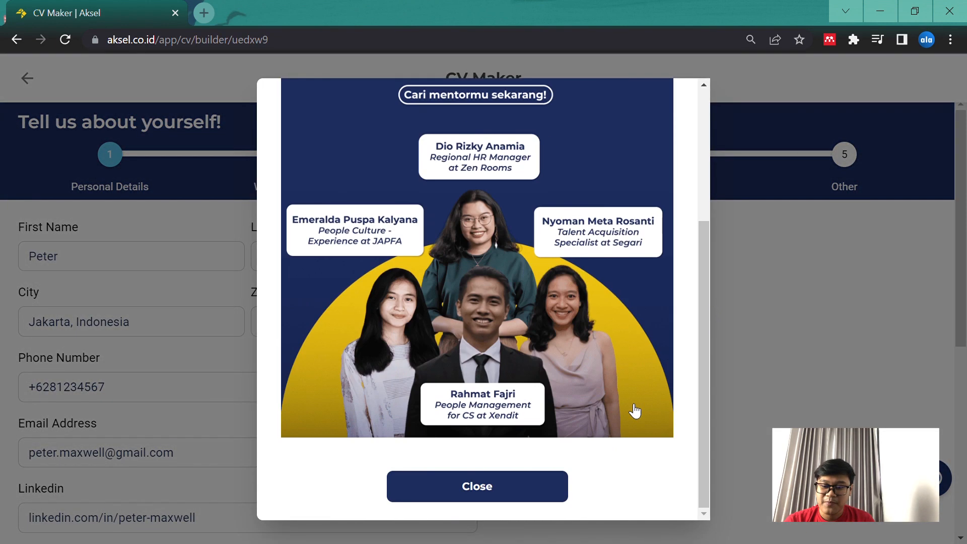
left_click(552, 499)
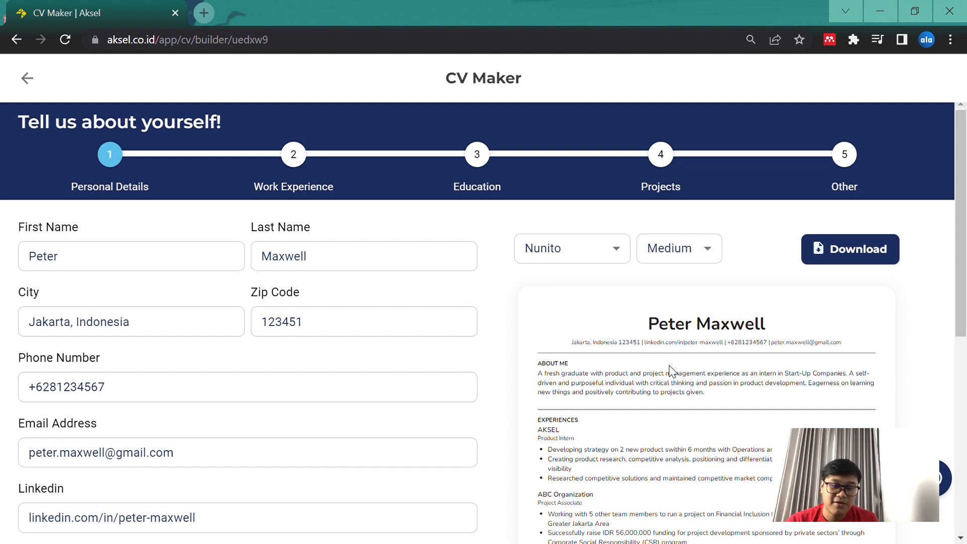
Replace the sample first and last name in the personal details with the applicant's own name
left_click(121, 263)
left_click_drag(78, 265, 20, 259)
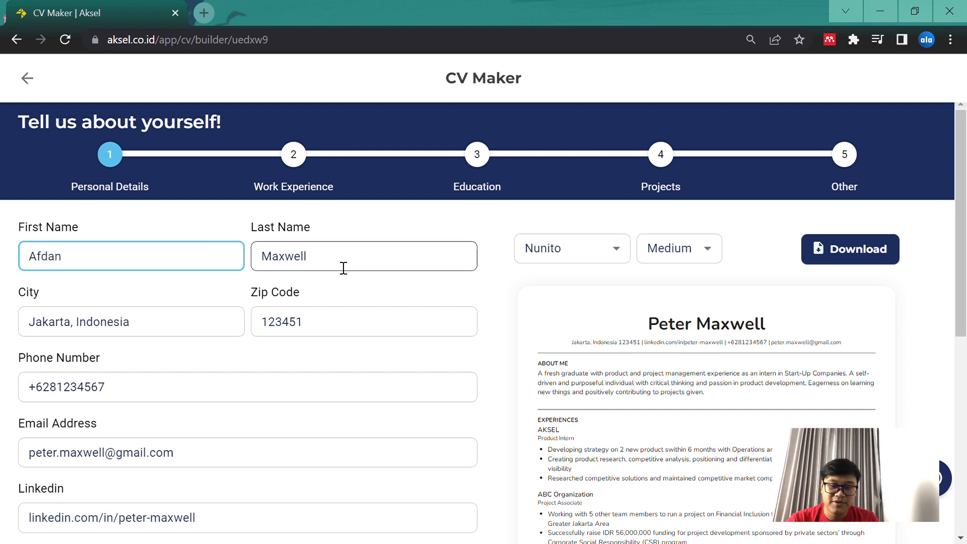
left_click_drag(343, 267, 224, 237)
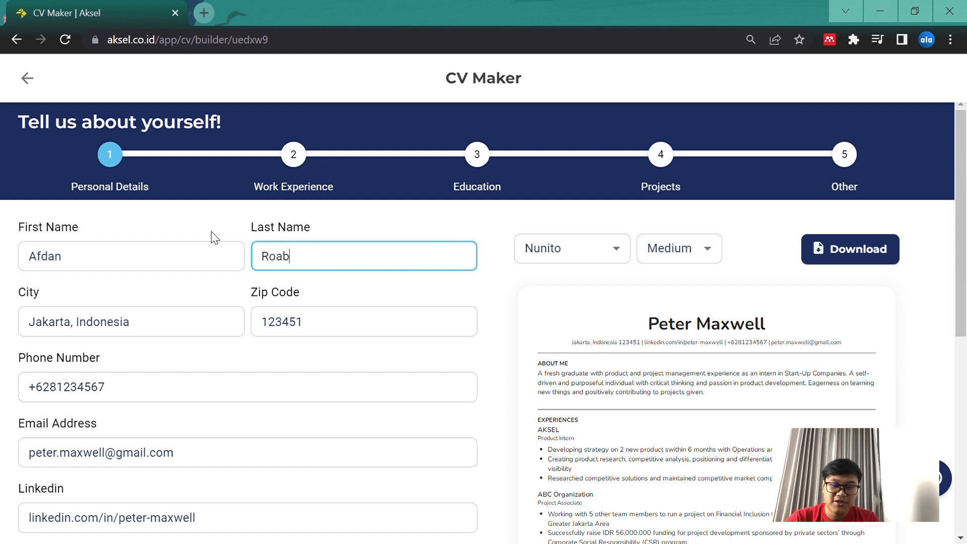
left_click(233, 220)
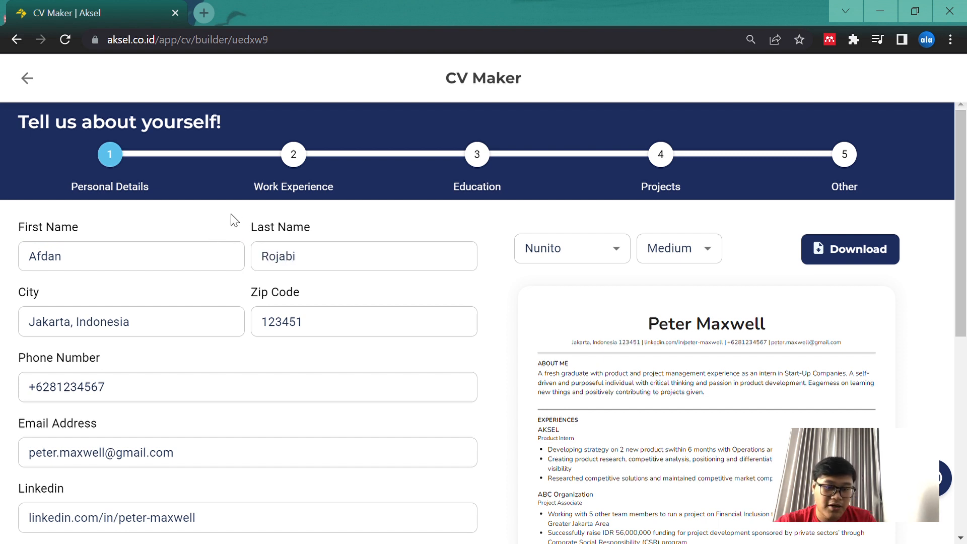
Check the name in the CV preview and view the available font choices, keeping Nunito
scroll(233, 219, "down", 3)
scroll(244, 269, "up", 2)
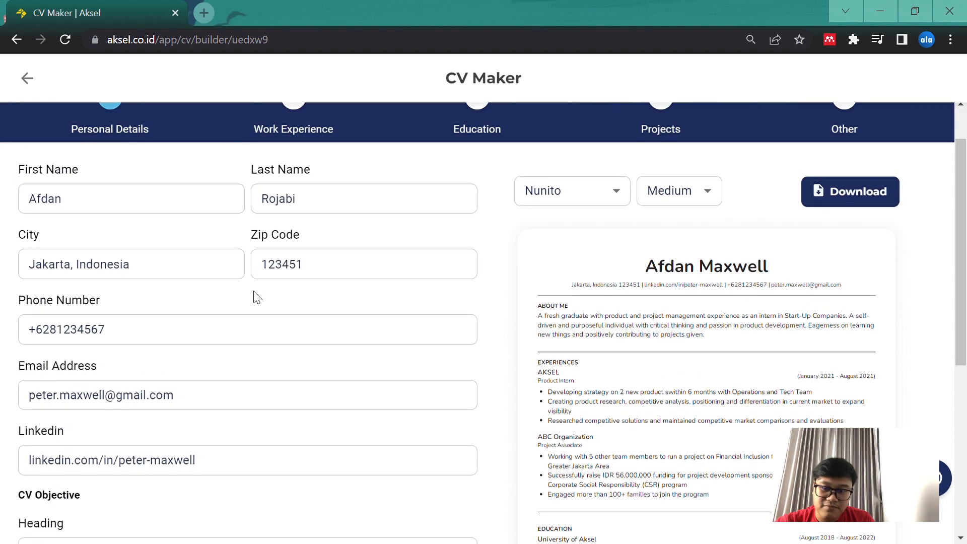
left_click(617, 191)
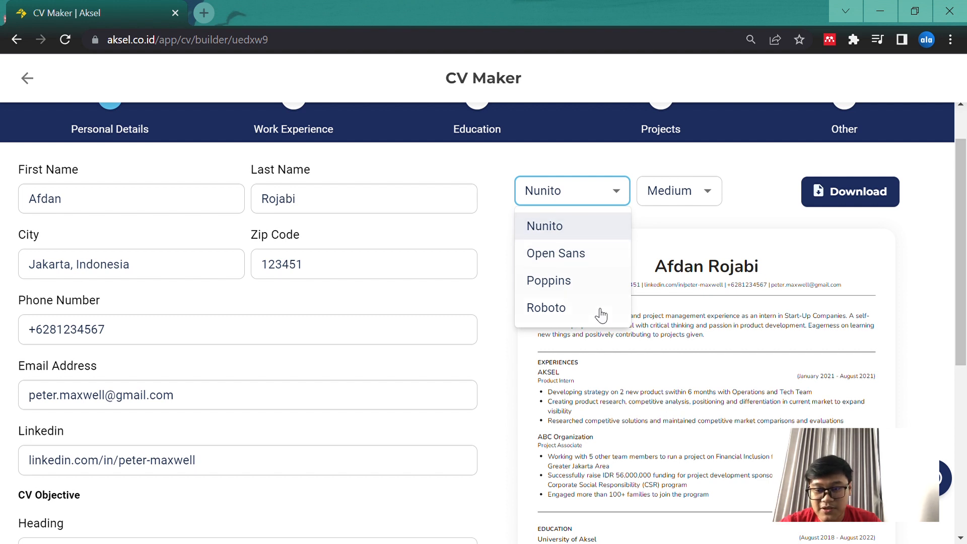
left_click(605, 199)
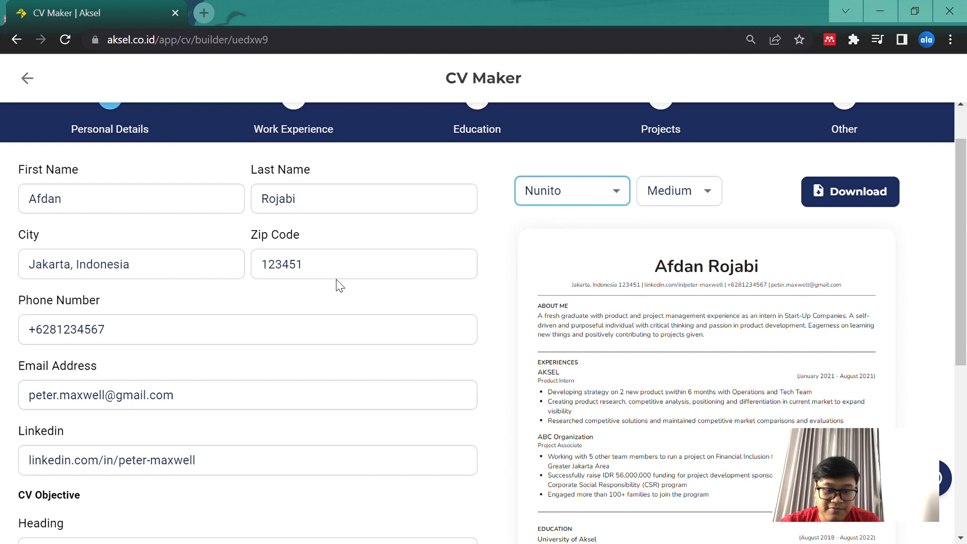
Review the contact fields and the CV objective heading and description in the personal details form
scroll(344, 288, "down", 1)
scroll(213, 367, "down", 1)
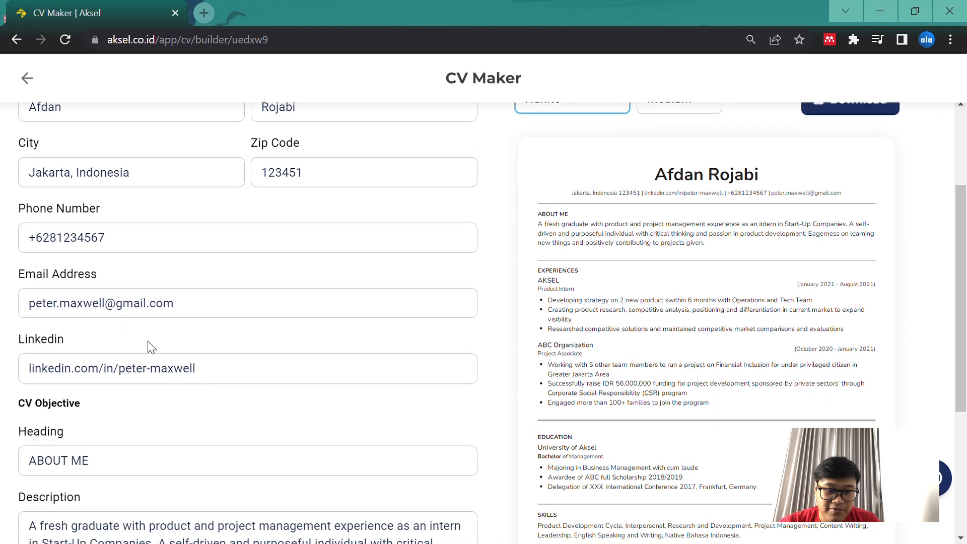
scroll(164, 397, "down", 4)
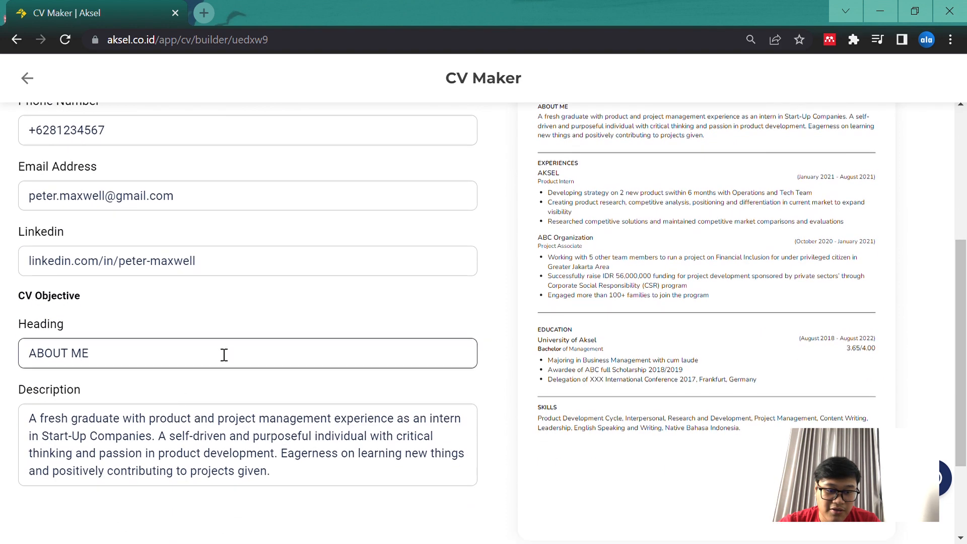
left_click(241, 352)
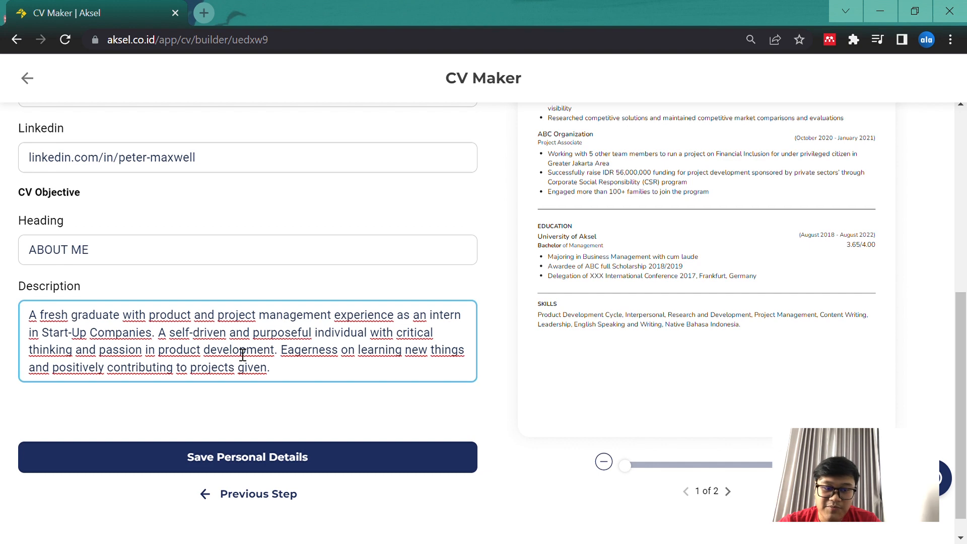
scroll(242, 355, "up", 5)
scroll(242, 354, "down", 3)
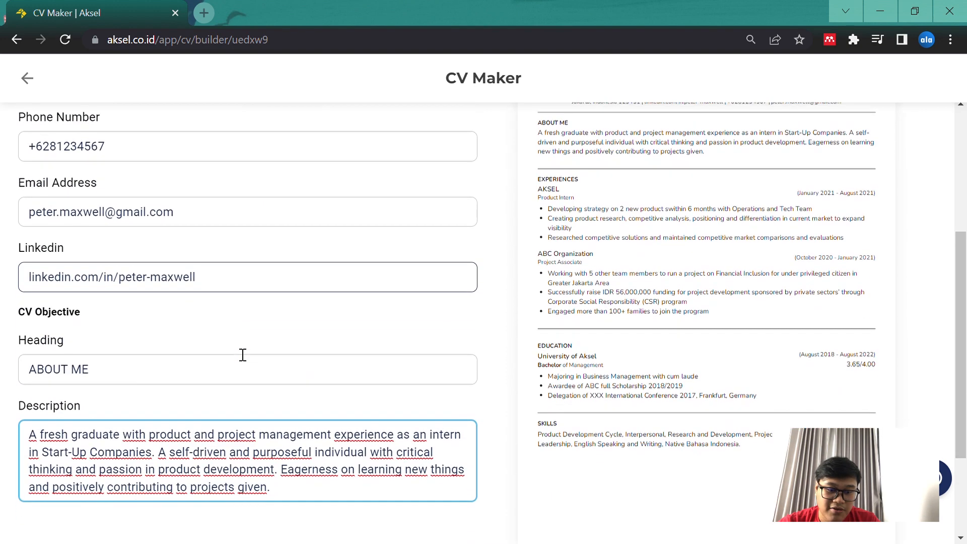
scroll(242, 355, "down", 3)
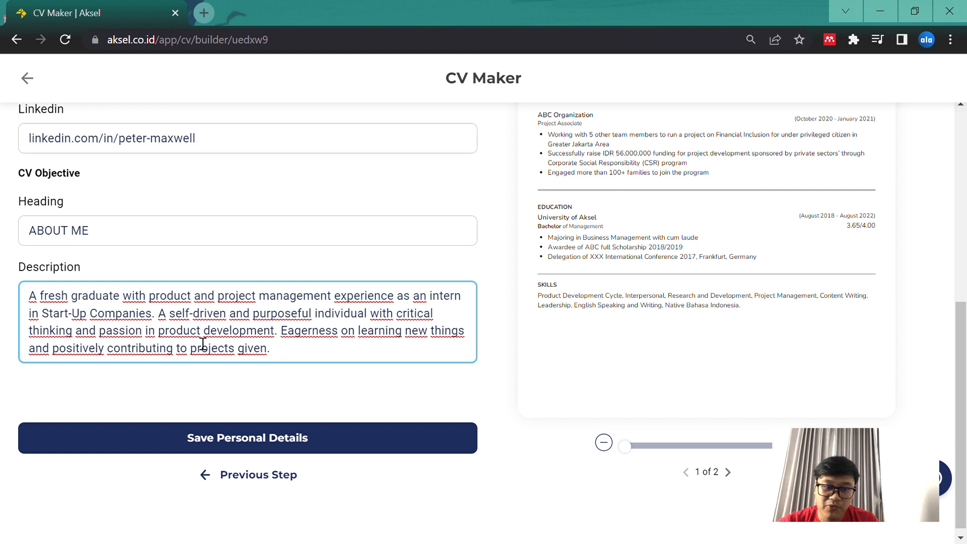
scroll(202, 343, "up", 3)
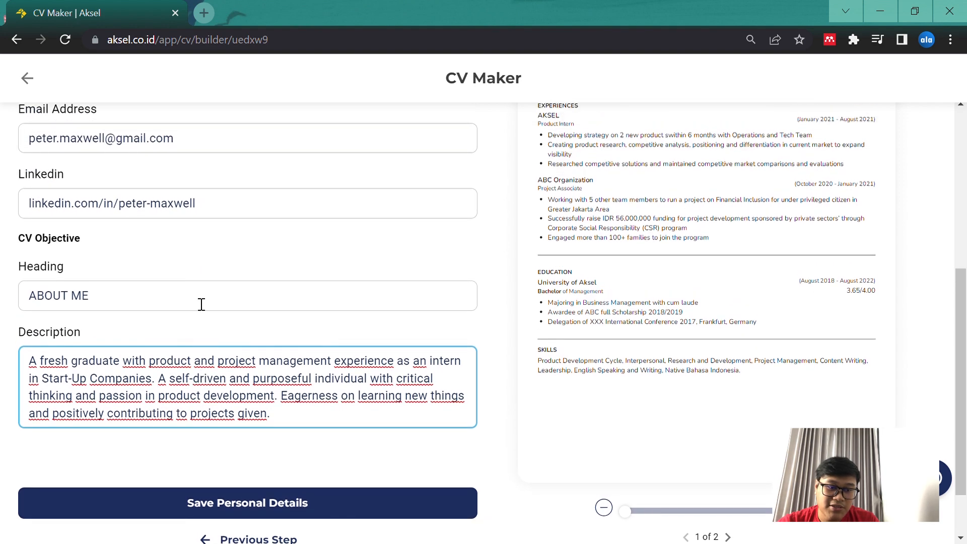
scroll(195, 272, "up", 1)
scroll(196, 284, "up", 1)
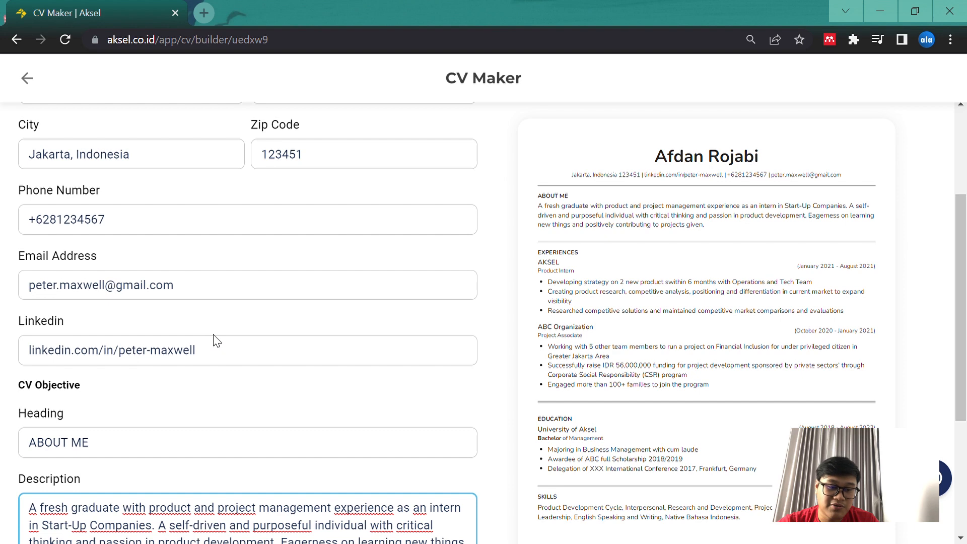
scroll(217, 341, "up", 1)
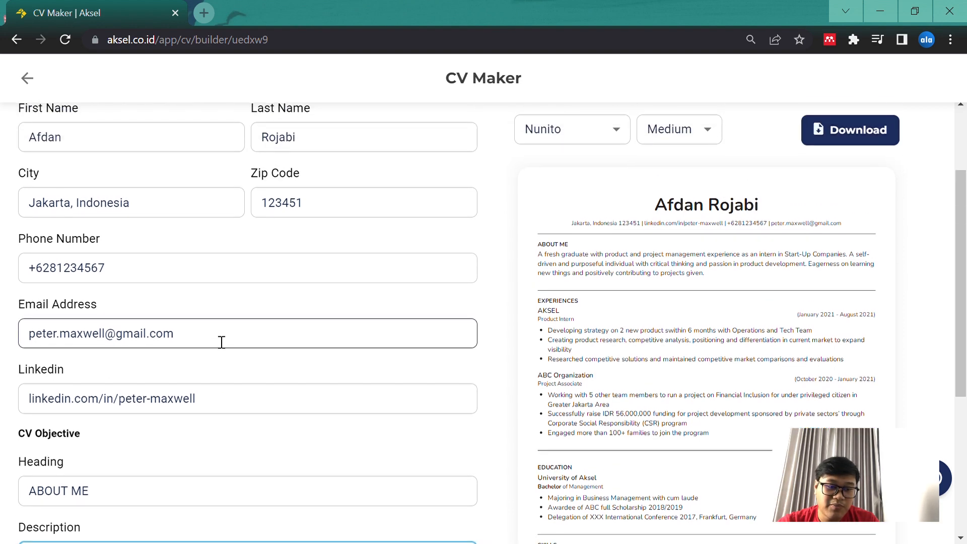
scroll(217, 341, "up", 1)
scroll(216, 341, "down", 1)
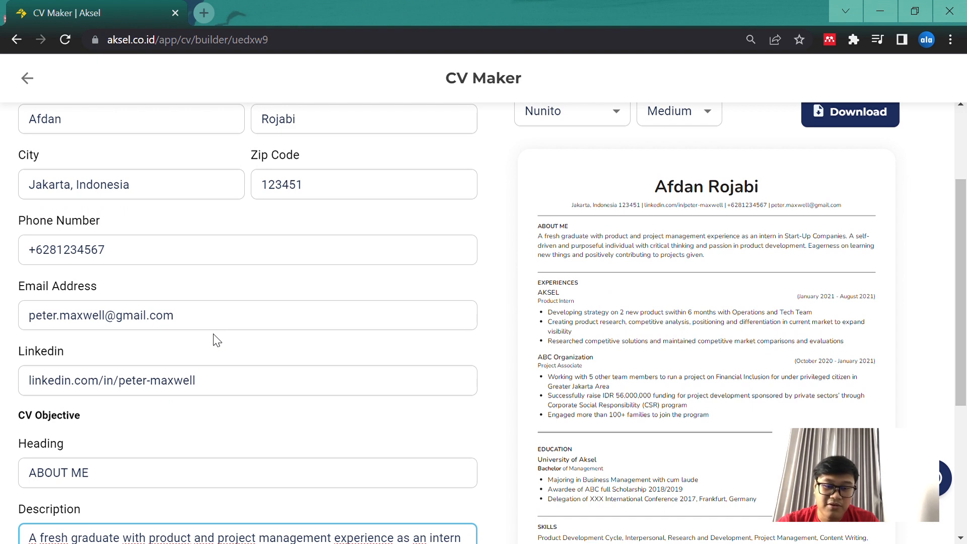
scroll(217, 341, "up", 1)
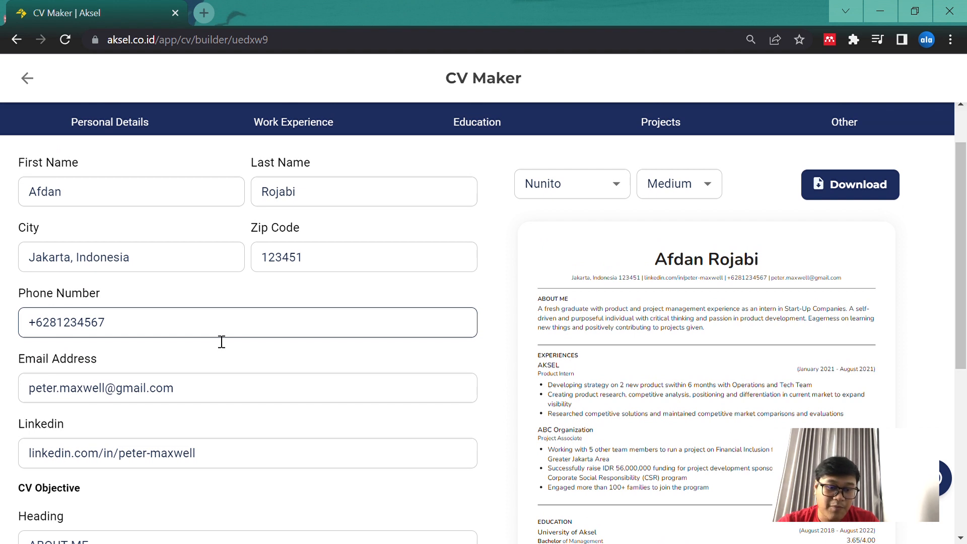
scroll(222, 342, "down", 5)
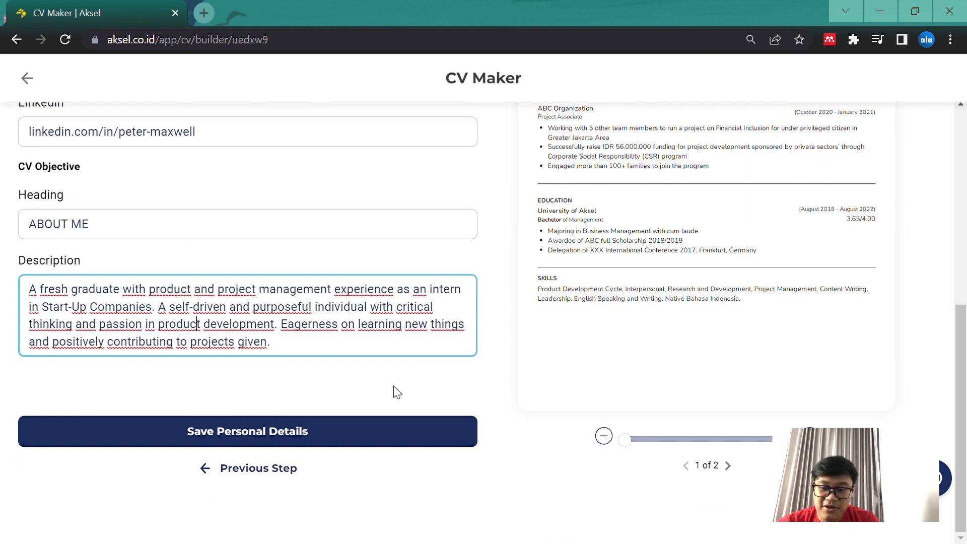
Compare the CV preview with the personal details and objective text entered in the form
scroll(465, 391, "up", 3)
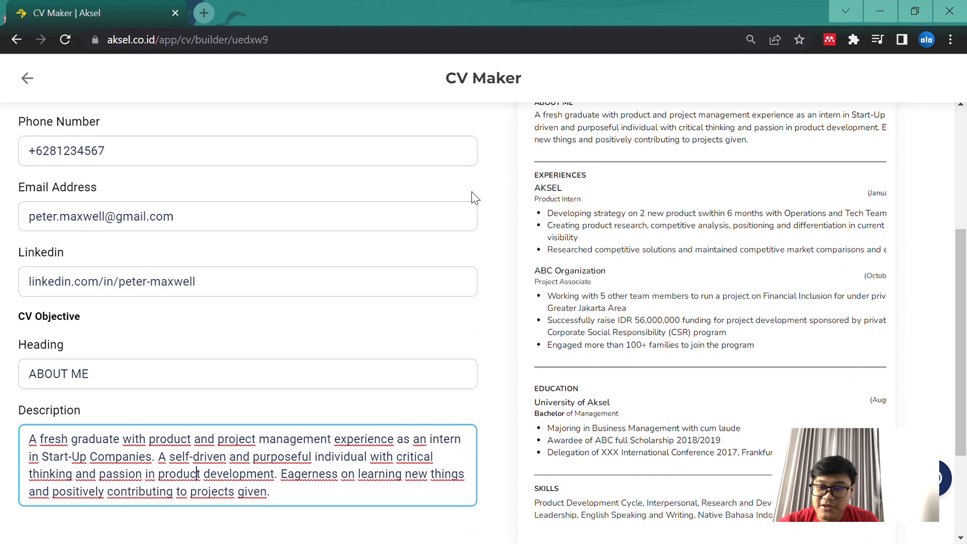
scroll(878, 272, "up", 2)
scroll(820, 225, "down", 4)
scroll(718, 231, "up", 4)
scroll(757, 221, "down", 4)
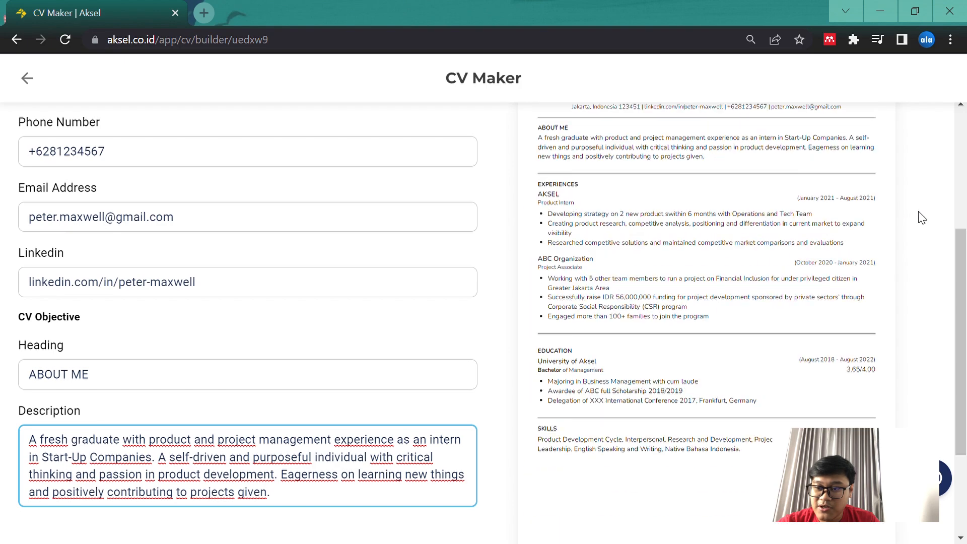
scroll(918, 211, "up", 1)
scroll(918, 212, "down", 3)
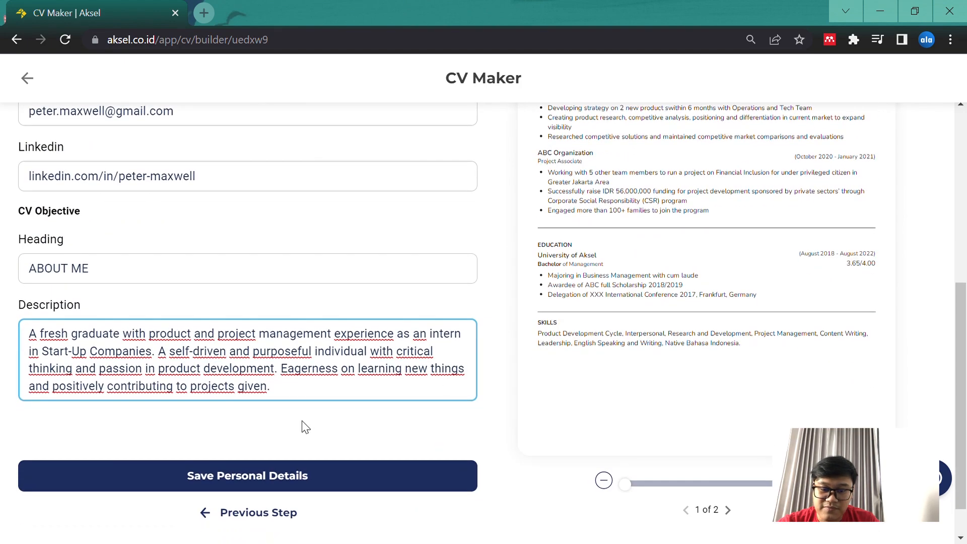
Edit the end of the CV objective description to read "projects given 2."
left_click(283, 391)
scroll(475, 232, "up", 5)
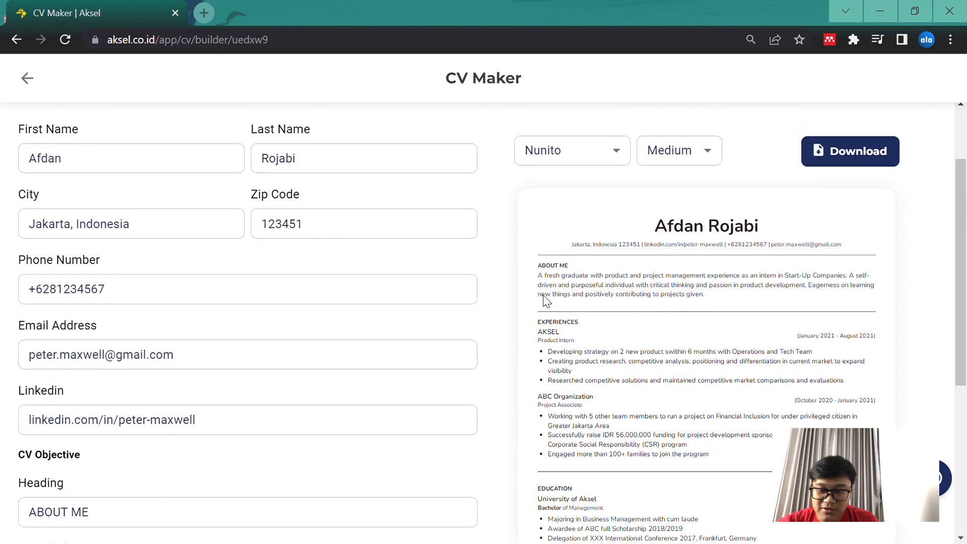
scroll(492, 288, "down", 5)
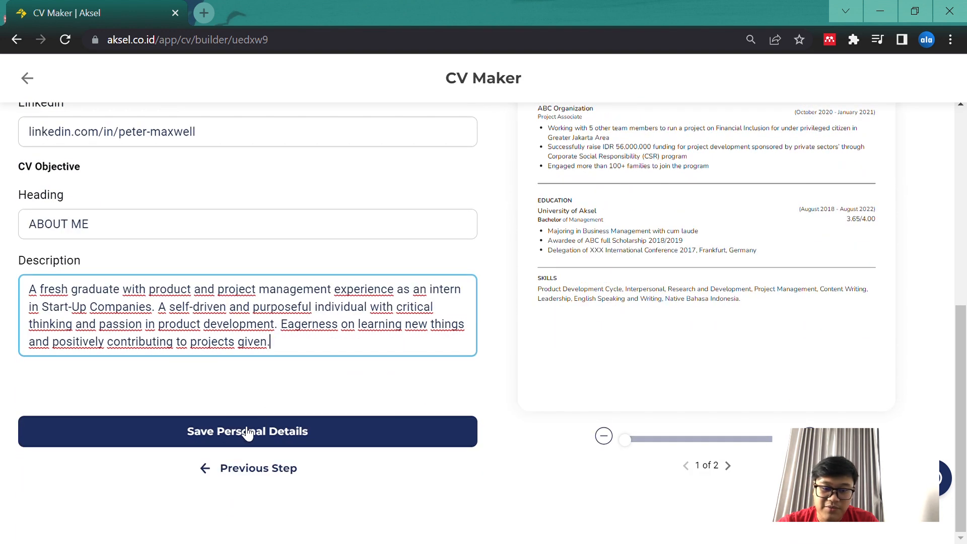
key("BackSpace")
type("2")
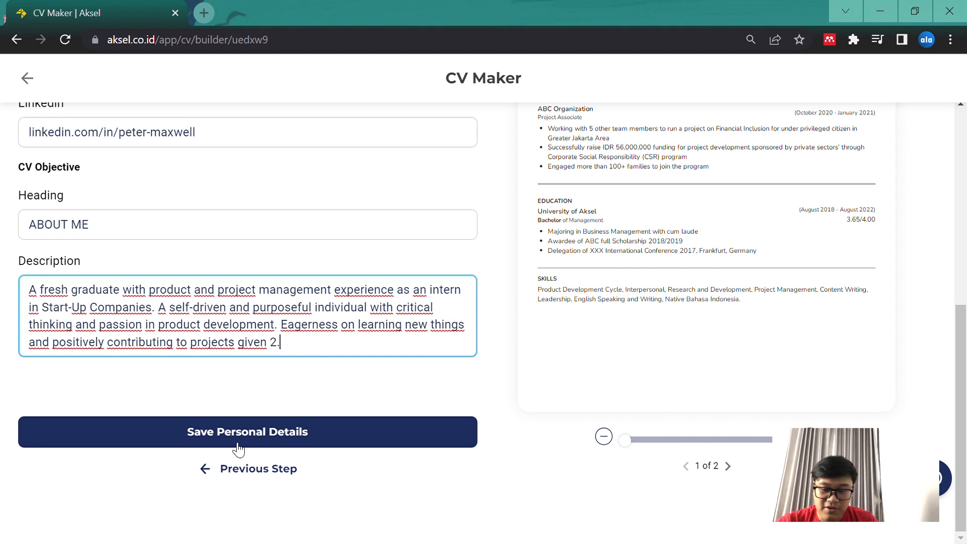
Check the About Me section of the CV preview against the edited objective description
scroll(583, 304, "up", 2)
scroll(574, 261, "up", 8)
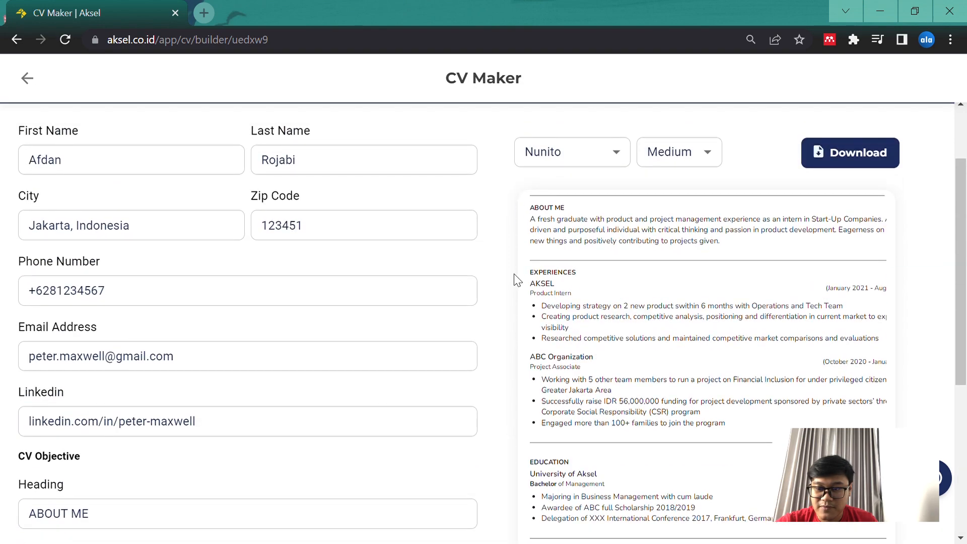
scroll(599, 305, "down", 2)
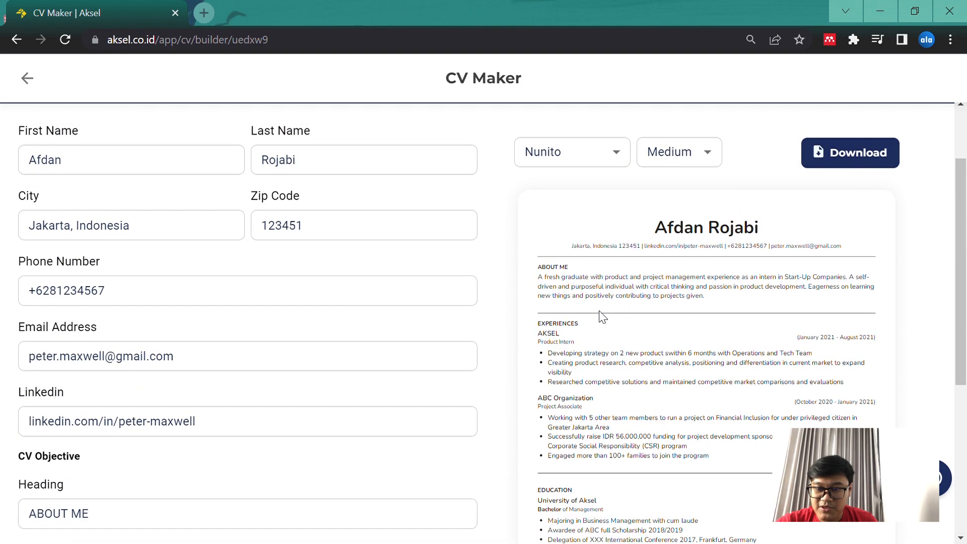
scroll(519, 291, "down", 3)
scroll(518, 291, "down", 2)
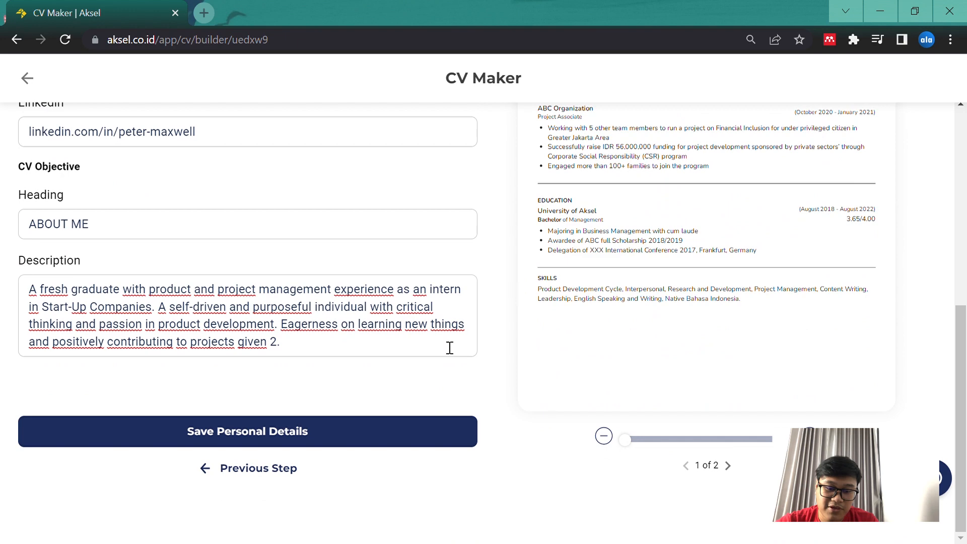
Save the personal details and continue to the work experience section
left_click(252, 438)
scroll(524, 384, "down", 6)
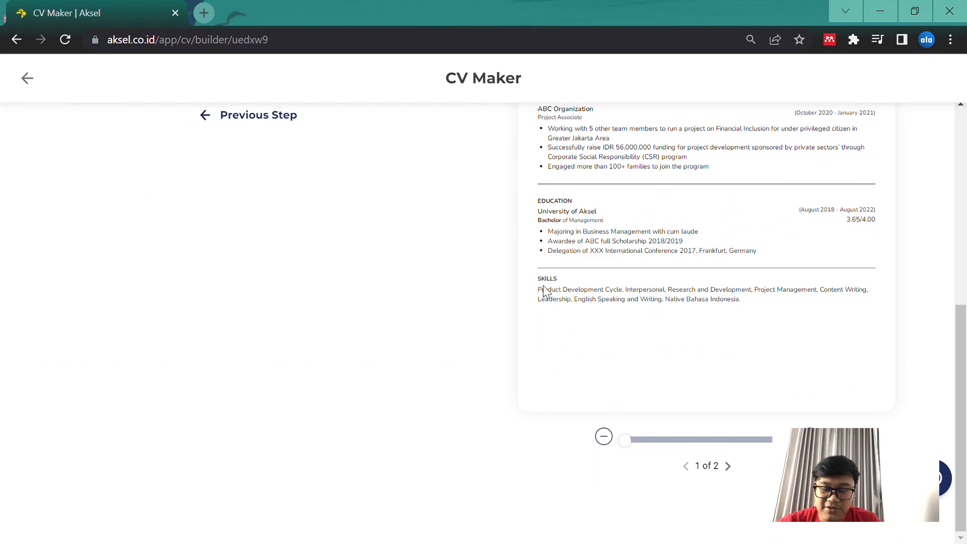
scroll(513, 171, "up", 5)
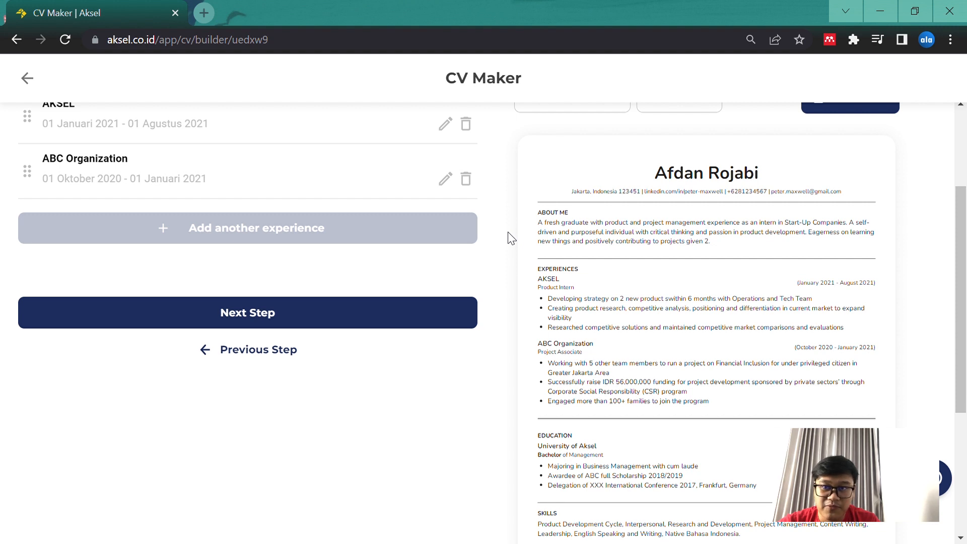
Review the existing AKSEL and ABC Organization experience entries alongside the CV preview
scroll(510, 237, "up", 3)
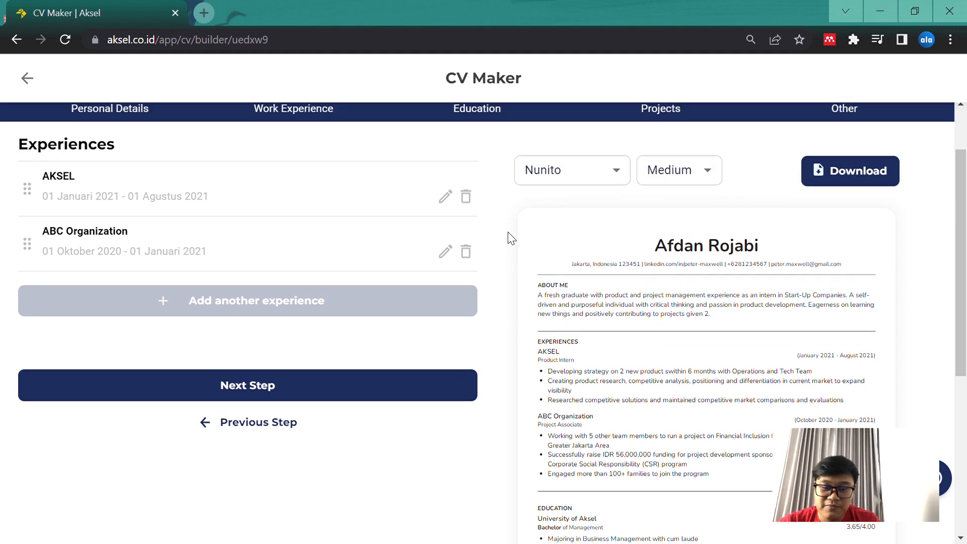
scroll(508, 232, "down", 4)
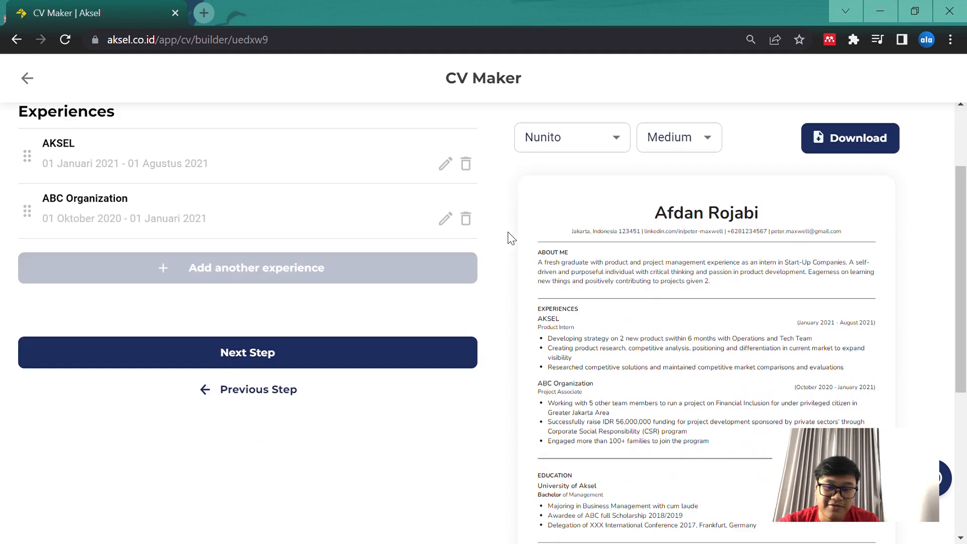
scroll(365, 205, "up", 2)
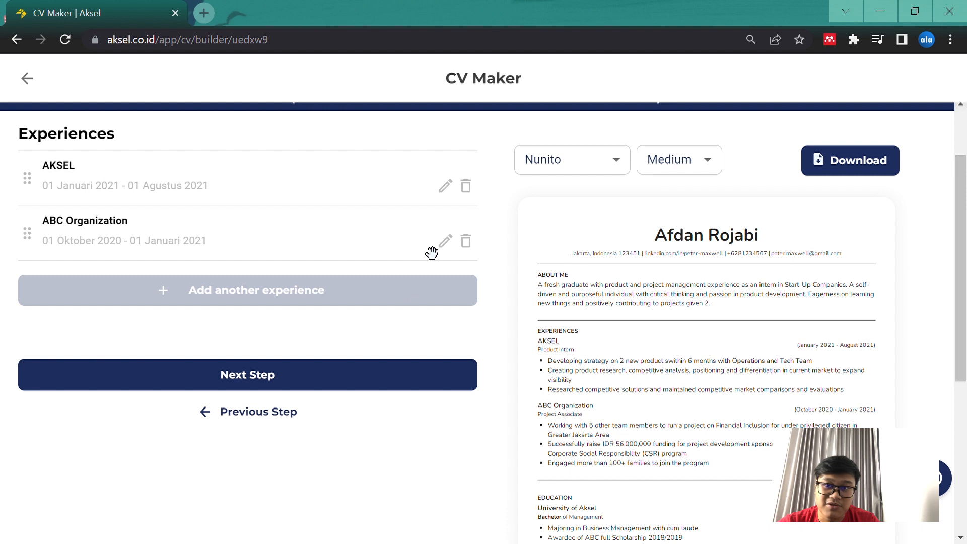
scroll(393, 436, "up", 3)
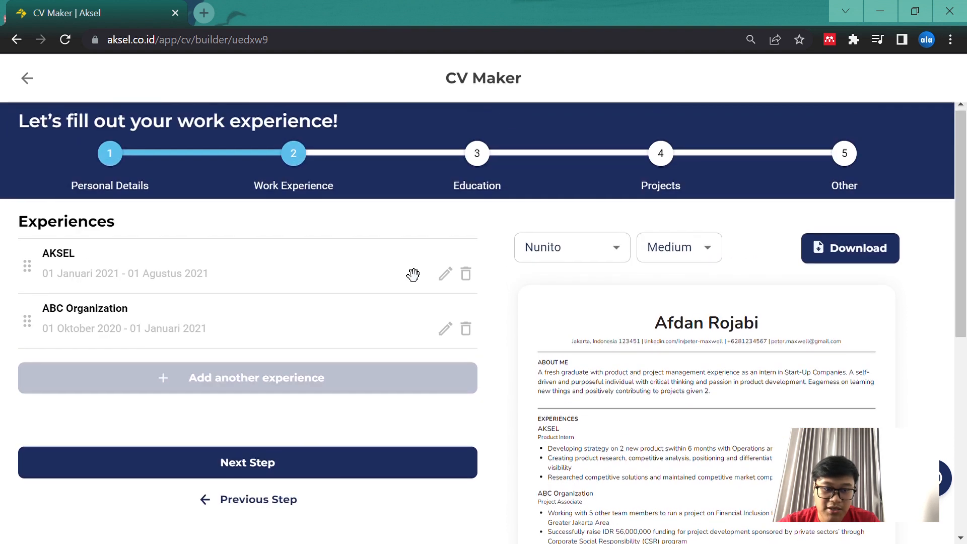
scroll(428, 267, "down", 2)
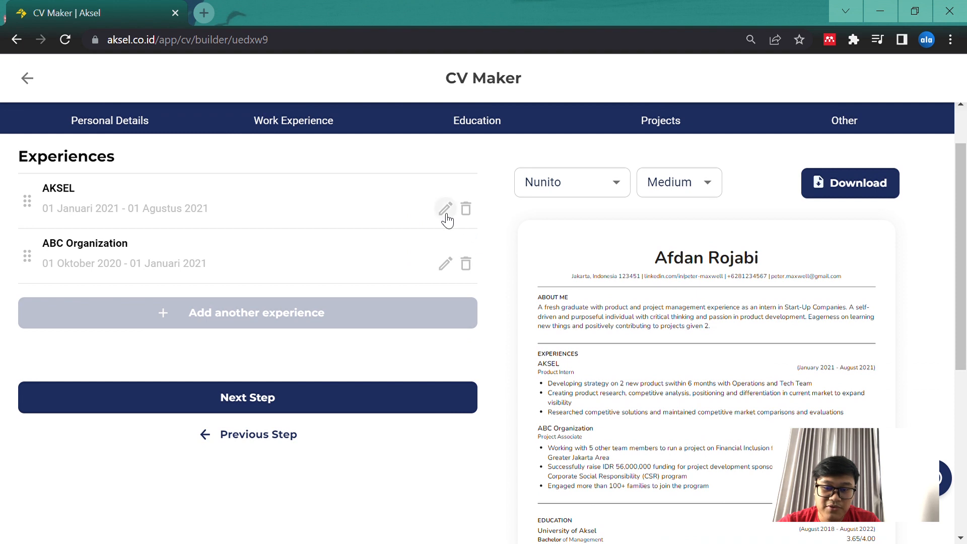
scroll(447, 220, "up", 1)
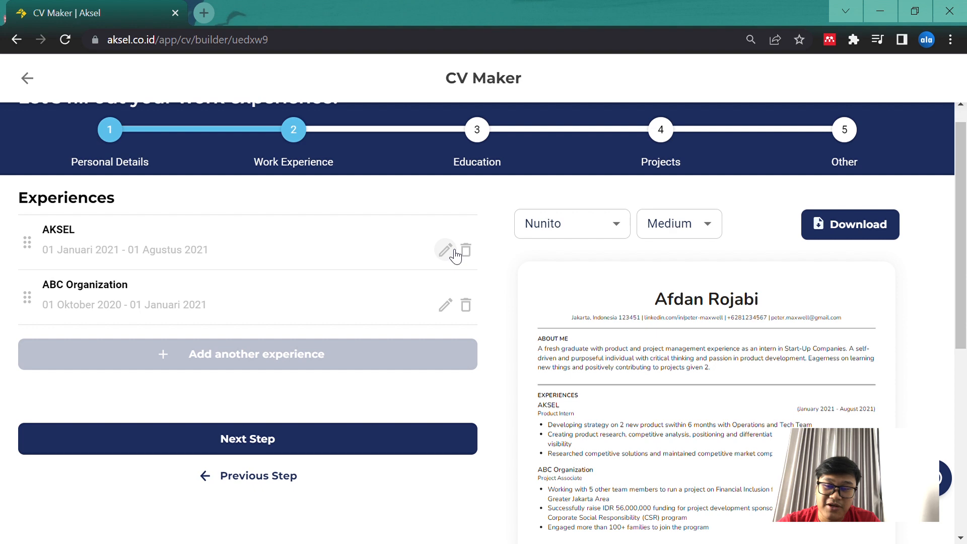
Start adding another work experience and look through the empty form's fields
left_click(342, 366)
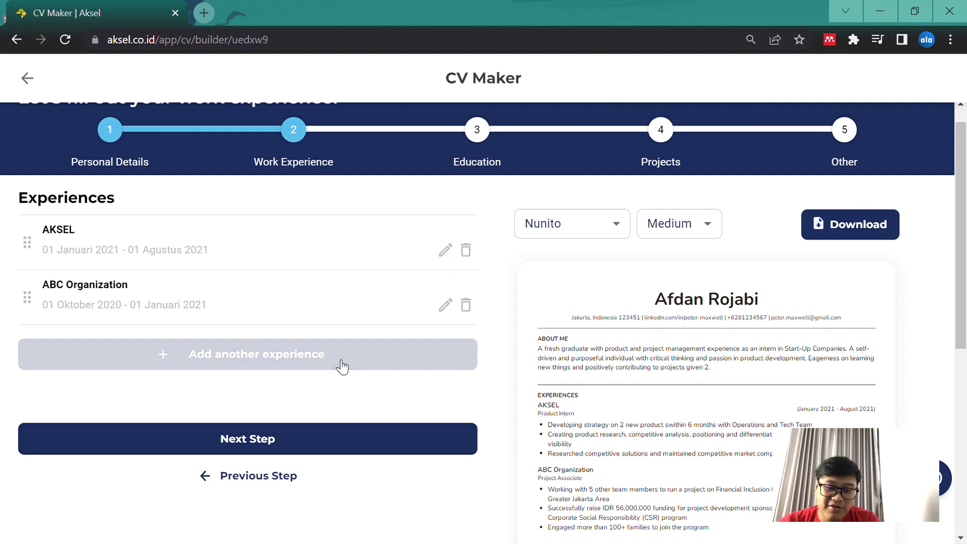
scroll(384, 360, "down", 3)
scroll(376, 360, "up", 4)
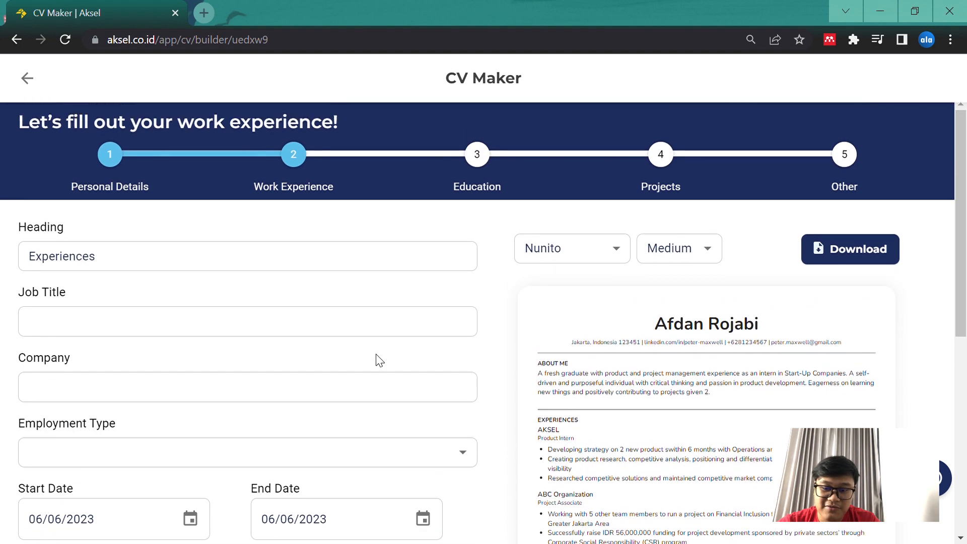
scroll(377, 360, "down", 1)
scroll(483, 310, "down", 1)
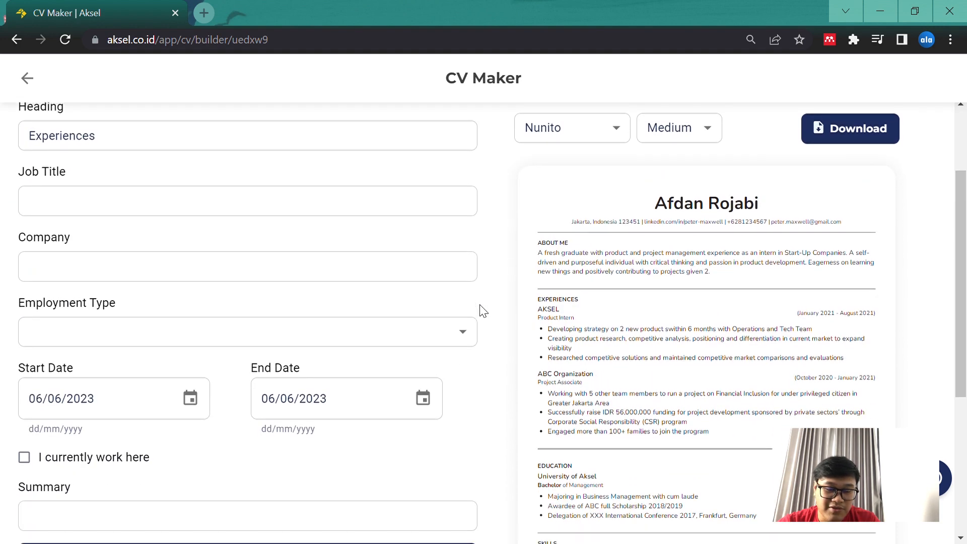
scroll(484, 316, "down", 1)
scroll(484, 317, "up", 4)
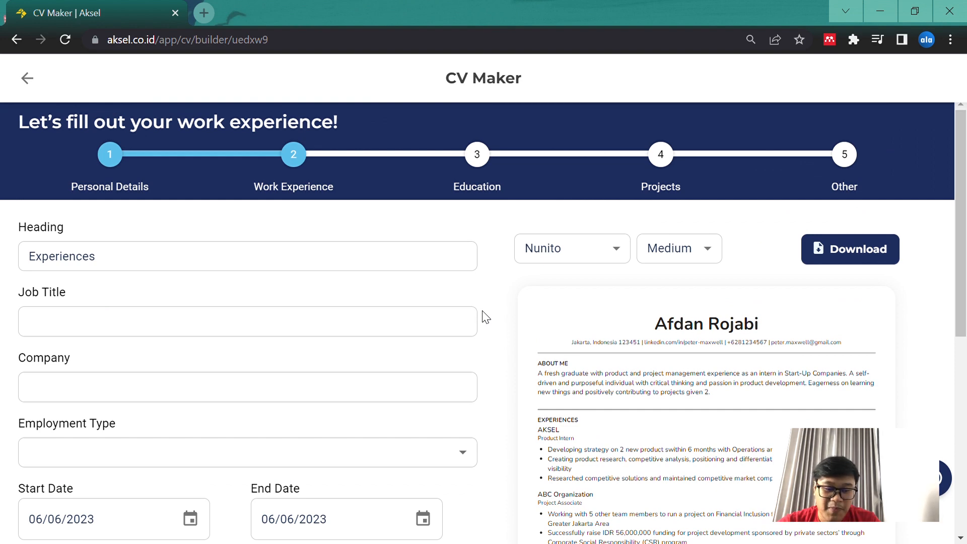
scroll(485, 317, "down", 2)
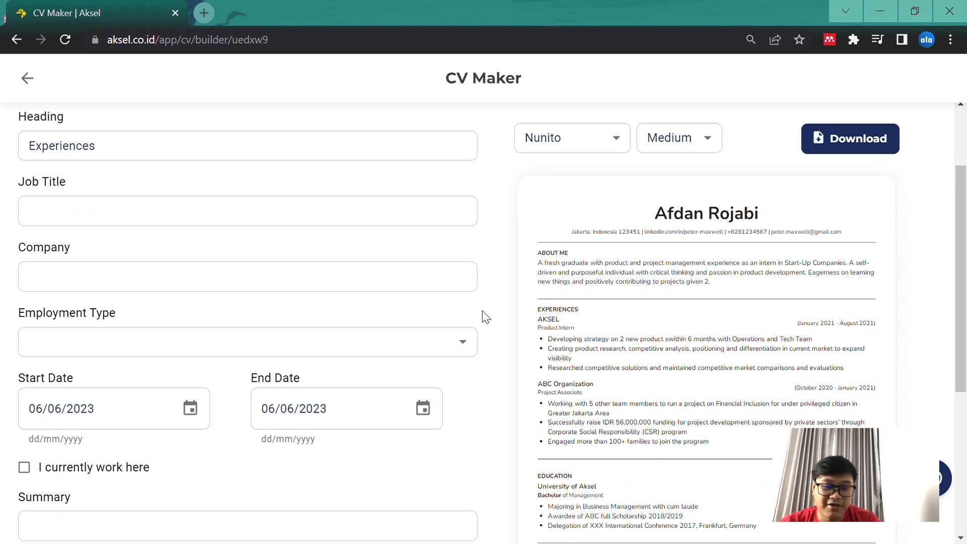
scroll(327, 244, "up", 1)
Set the new experience's job title to "UX Lead" and its company to "PT. ABCD"
left_click(236, 234)
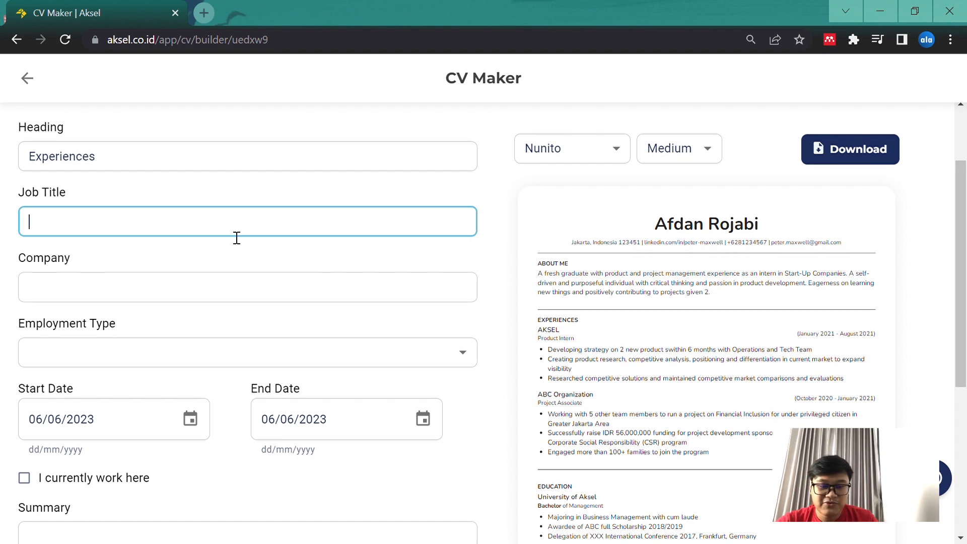
type("UX Lead")
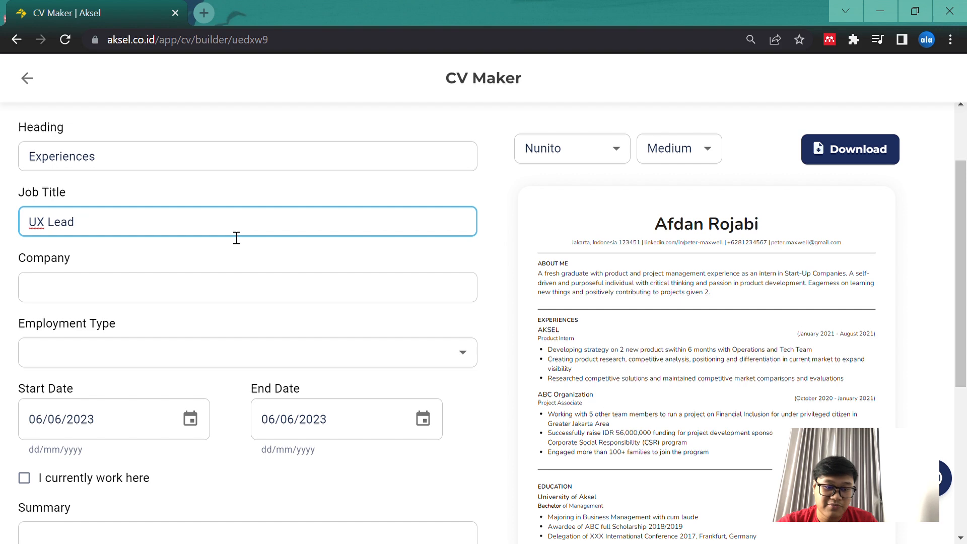
scroll(236, 238, "down", 1)
scroll(236, 237, "down", 1)
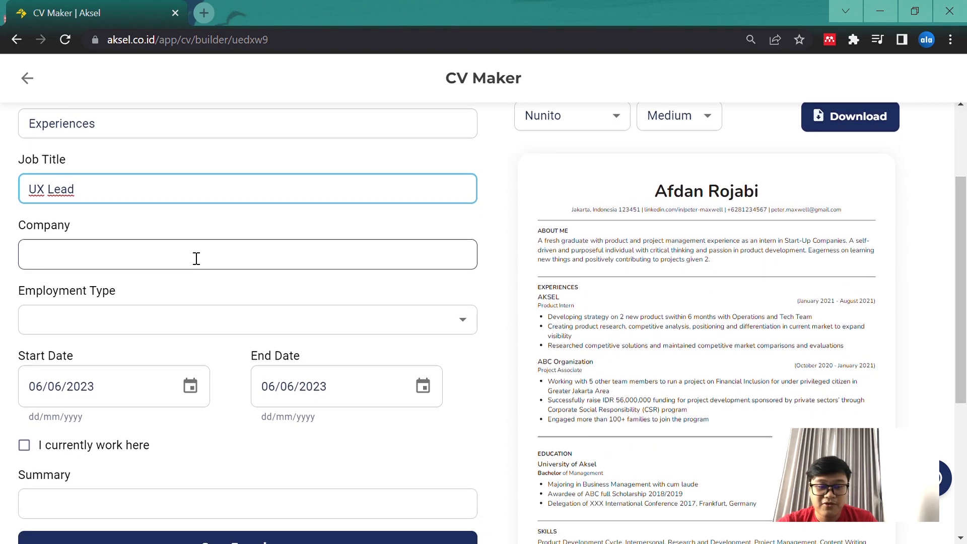
scroll(196, 258, "down", 1)
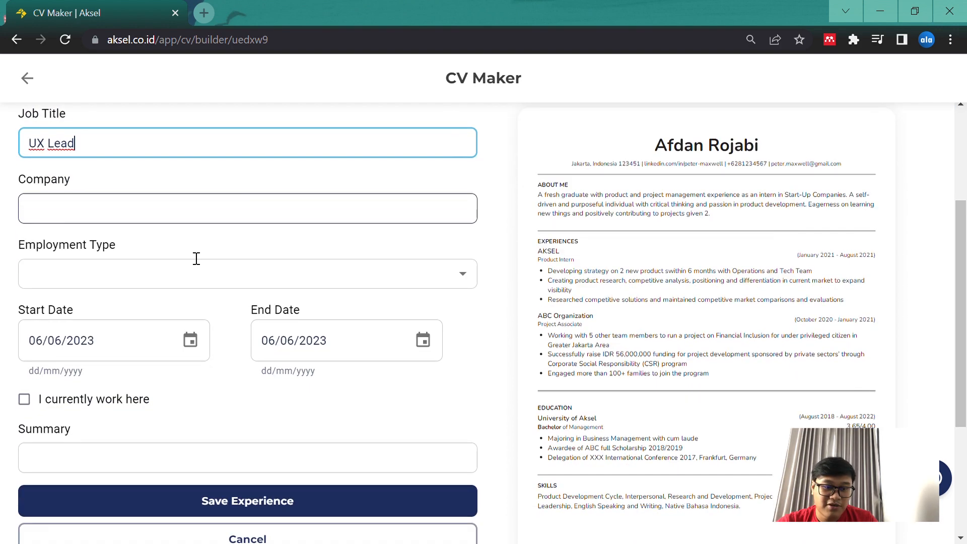
left_click(140, 223)
type("PT. ABCD")
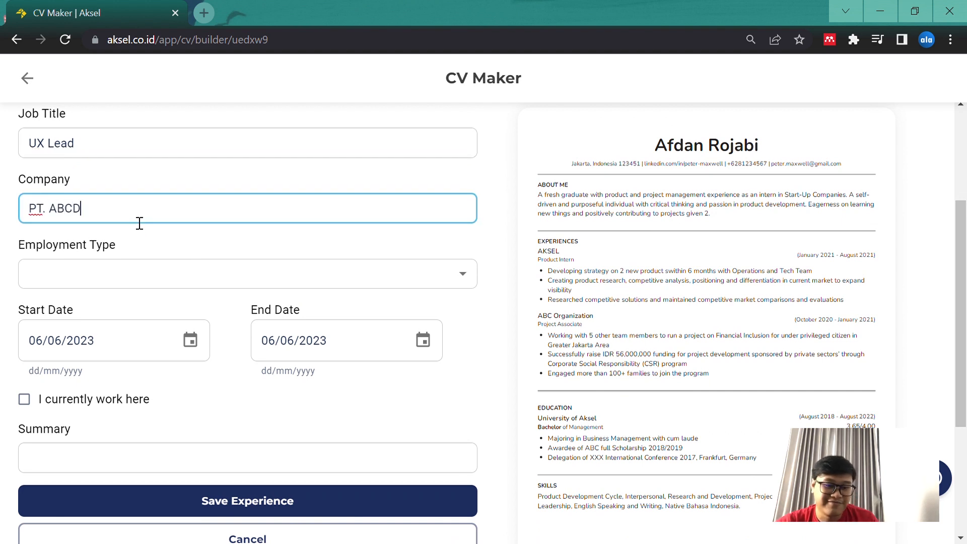
Set the new experience's employment type to Part Time
scroll(161, 251, "down", 1)
left_click(218, 243)
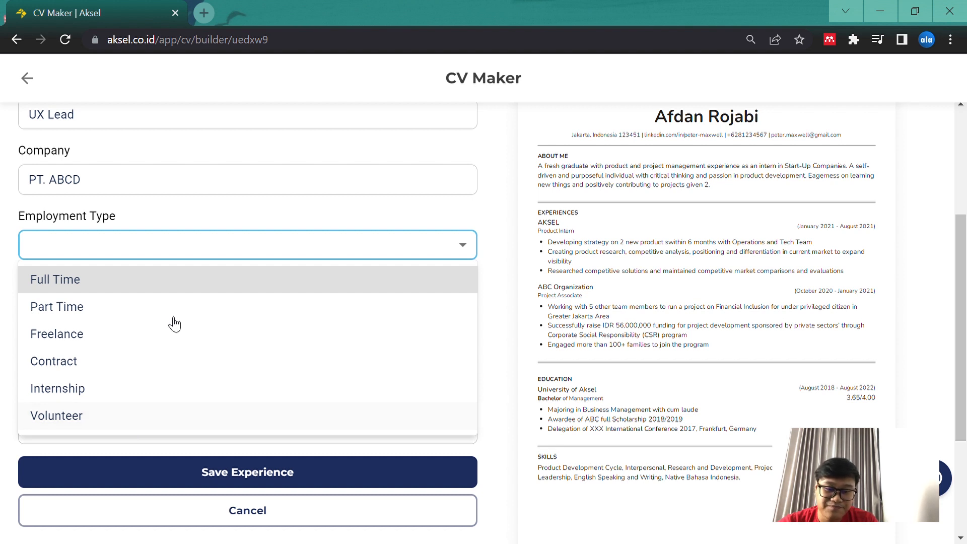
left_click(231, 237)
left_click(343, 258)
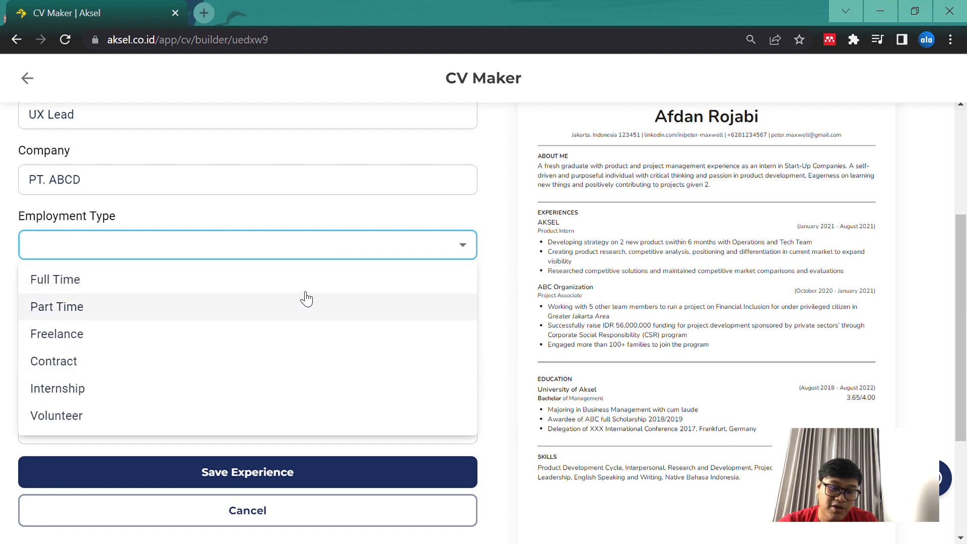
left_click(302, 306)
Set the new experience's start date to 01/06/2023 and its end date to 02/06/2023
scroll(443, 317, "down", 1)
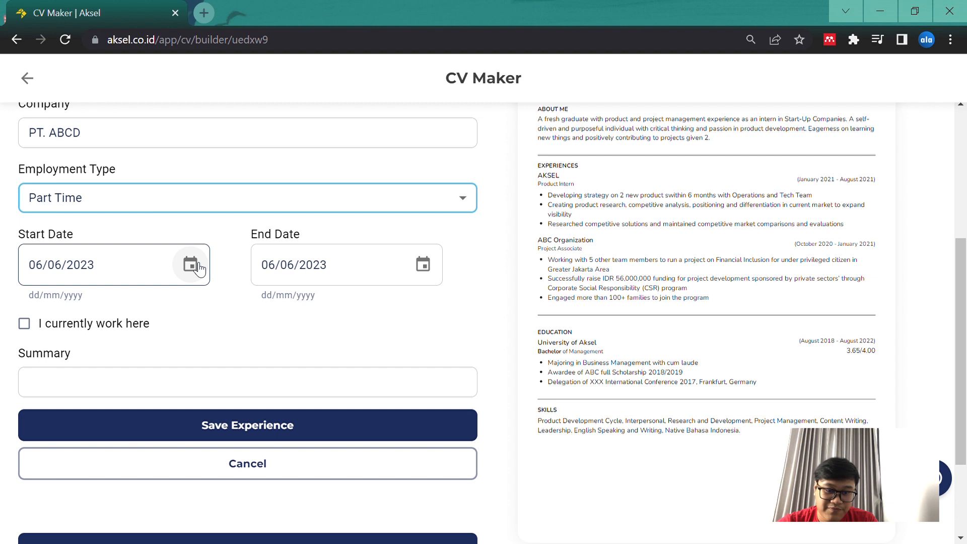
left_click(198, 268)
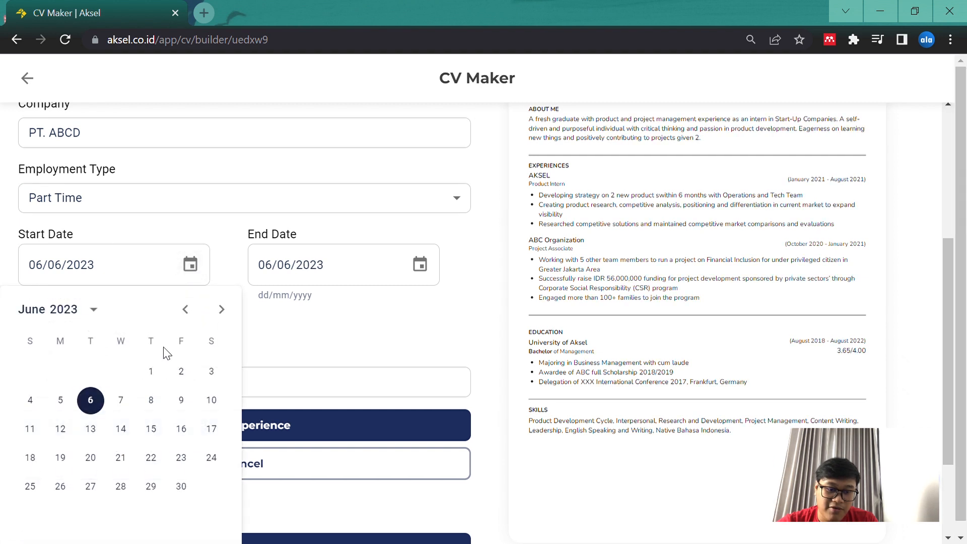
left_click(150, 371)
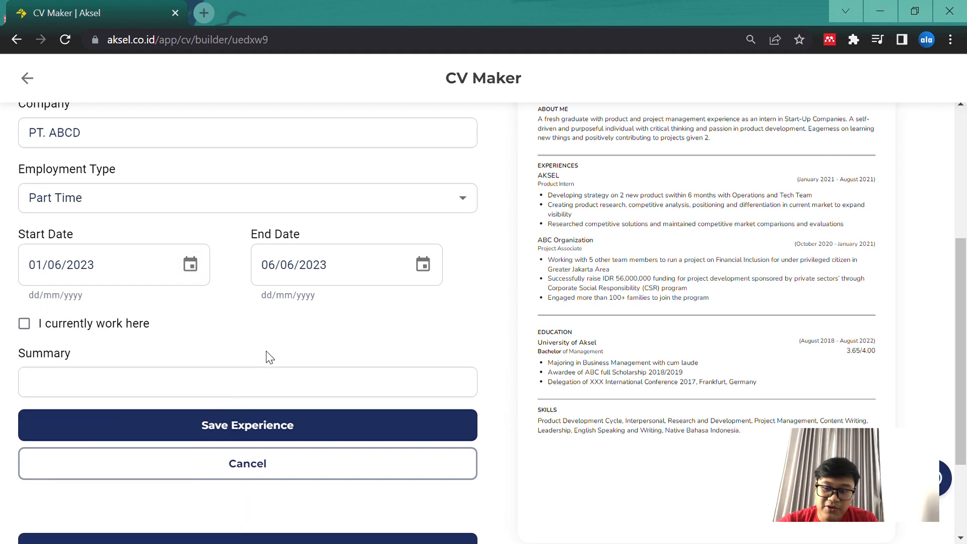
scroll(935, 261, "up", 3)
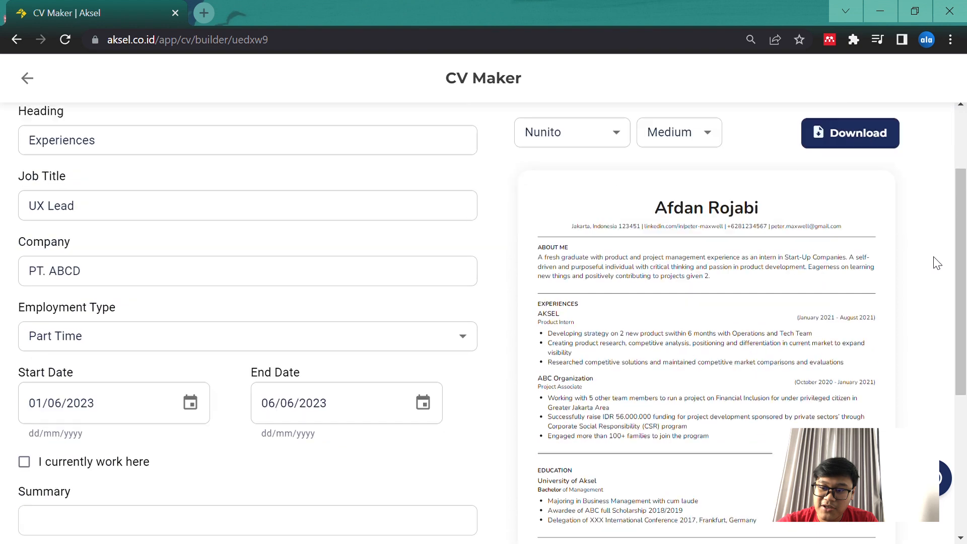
scroll(935, 261, "down", 3)
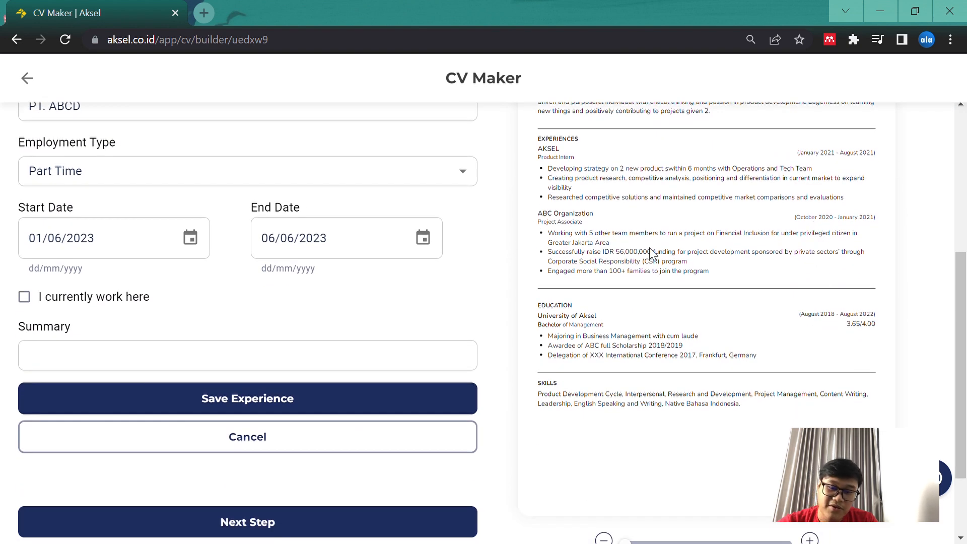
left_click(434, 237)
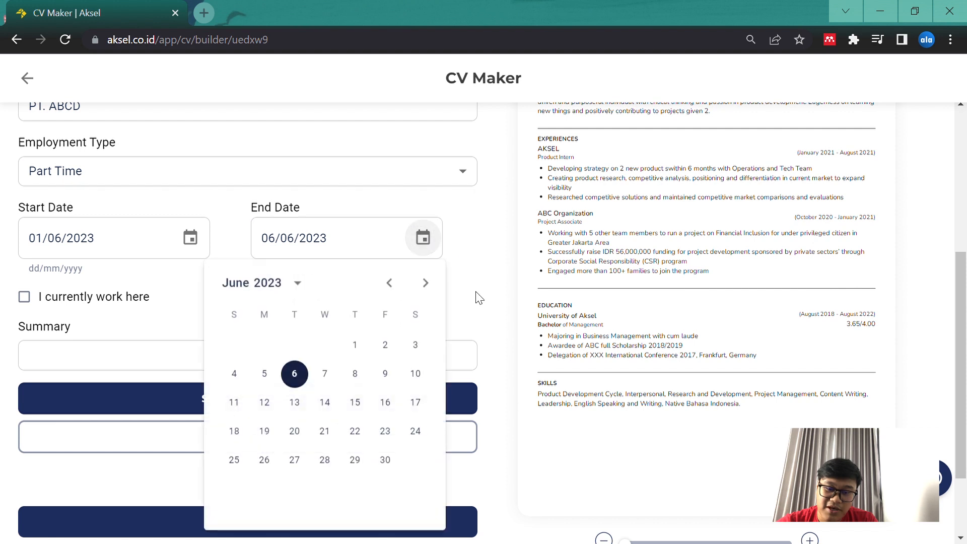
left_click(384, 344)
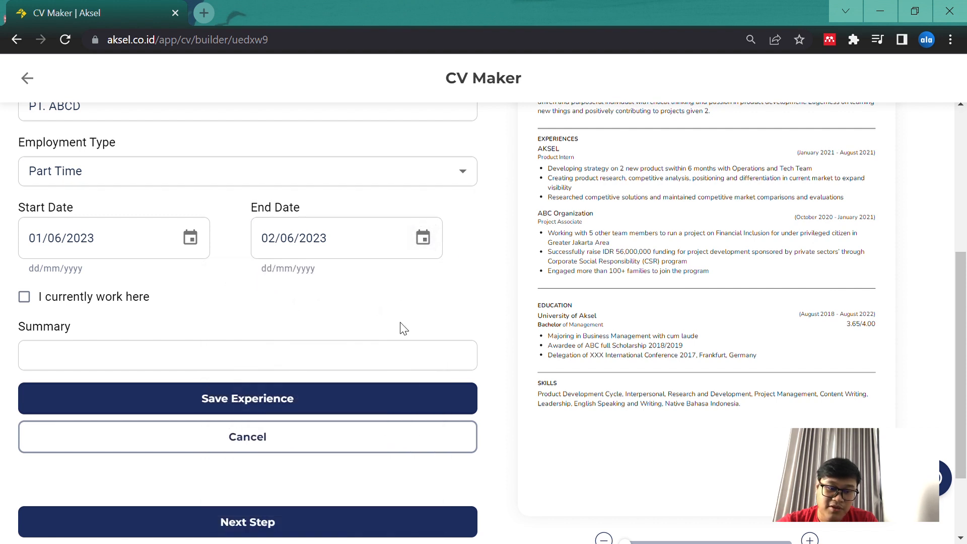
Mark the new experience as the current workplace and enter "Membuat UI Interface" as its summary
scroll(141, 319, "down", 1)
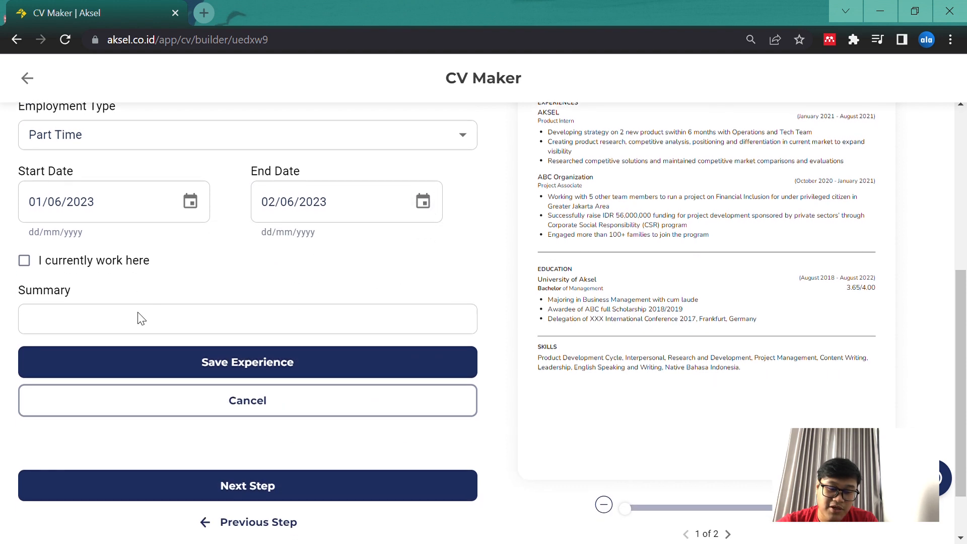
left_click(30, 267)
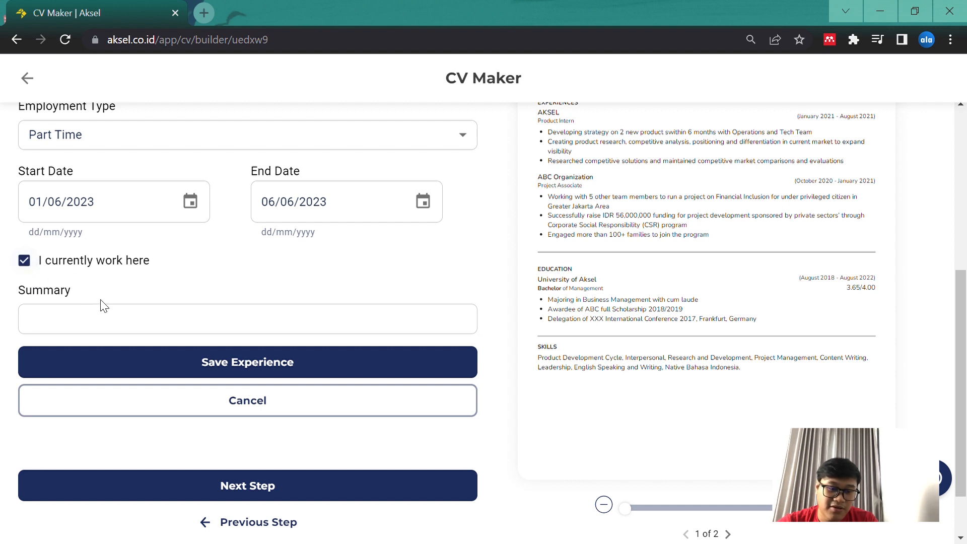
scroll(101, 302, "down", 1)
left_click(98, 279)
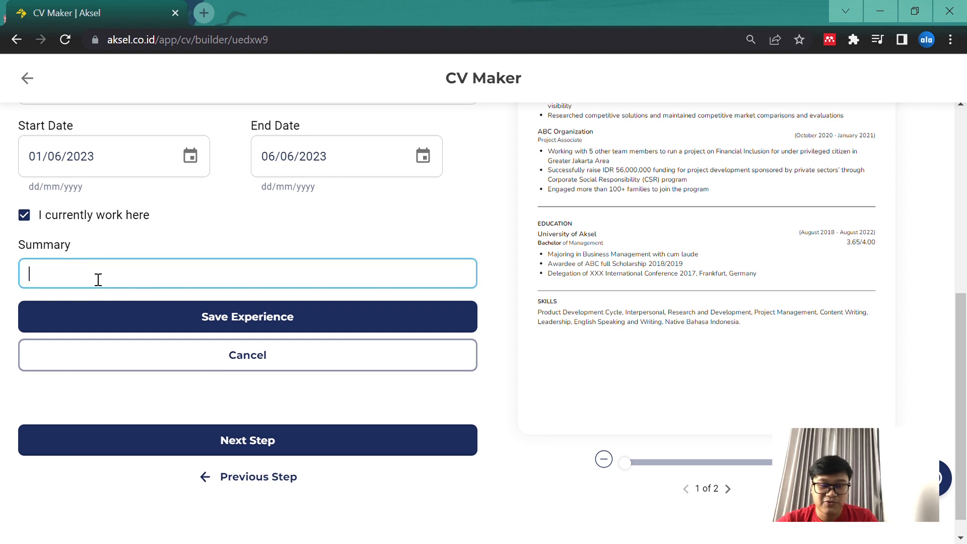
type("Mem")
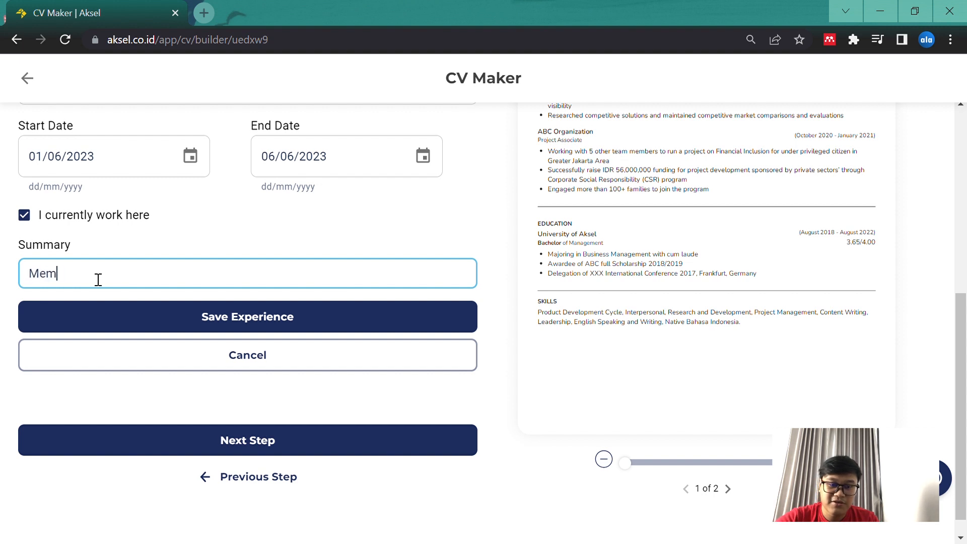
type("buat UI Interface")
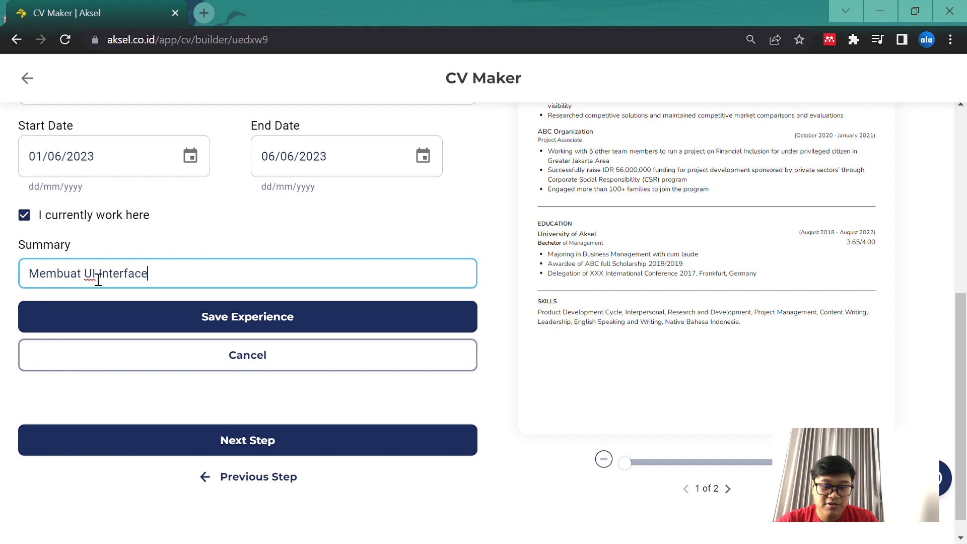
Save the PT. ABCD experience and check its entry in the experience list and CV preview
scroll(231, 294, "up", 1)
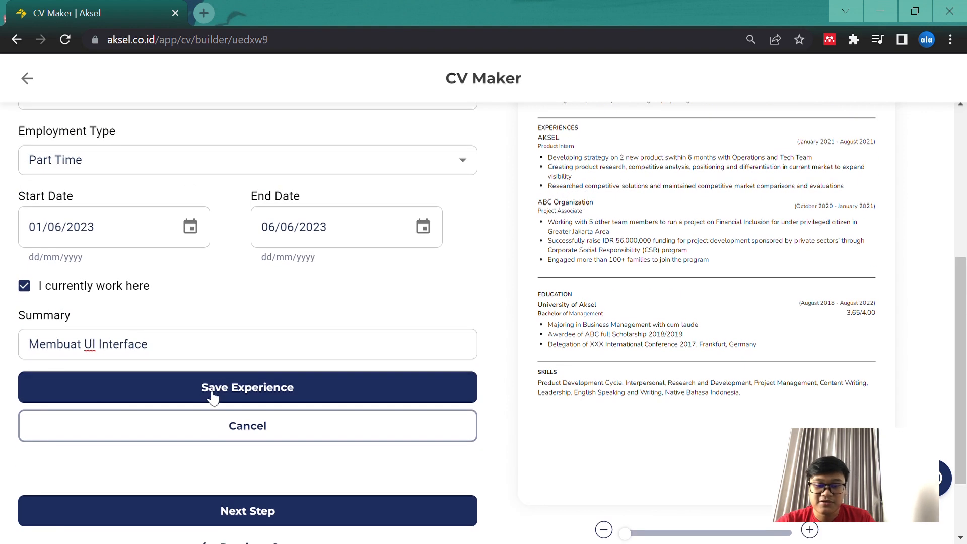
left_click(212, 387)
scroll(420, 330, "down", 1)
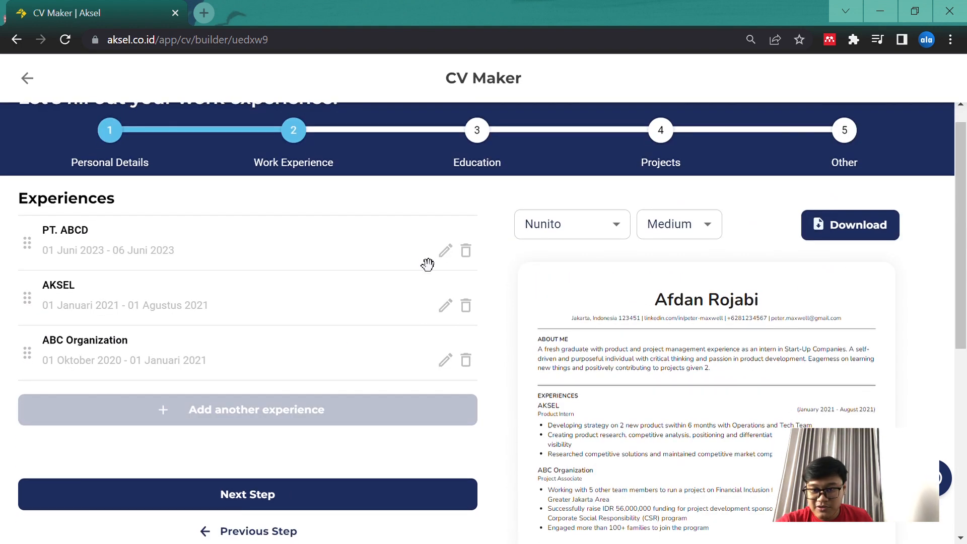
scroll(463, 327, "down", 2)
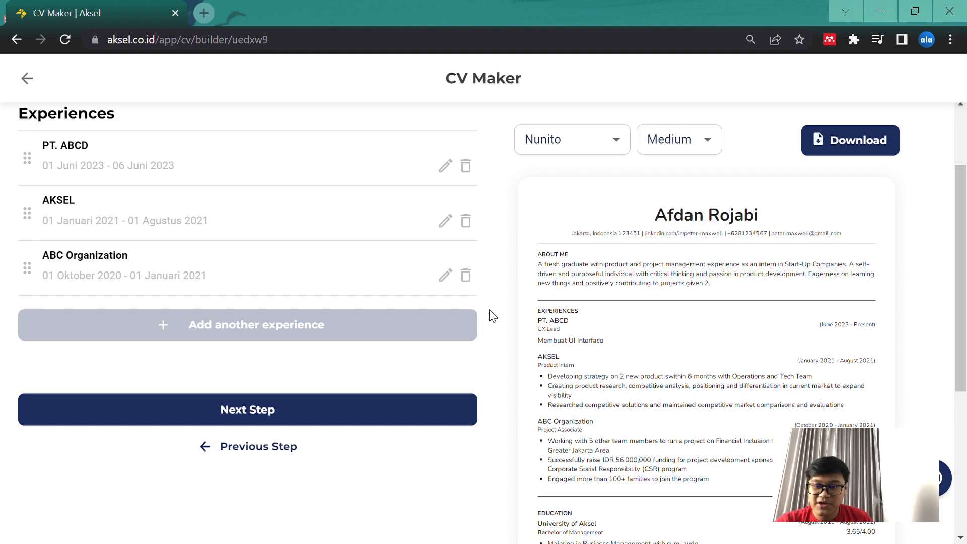
Review the saved experience entries and the CV preview down to its Skills section
scroll(492, 315, "down", 2)
scroll(505, 327, "down", 4)
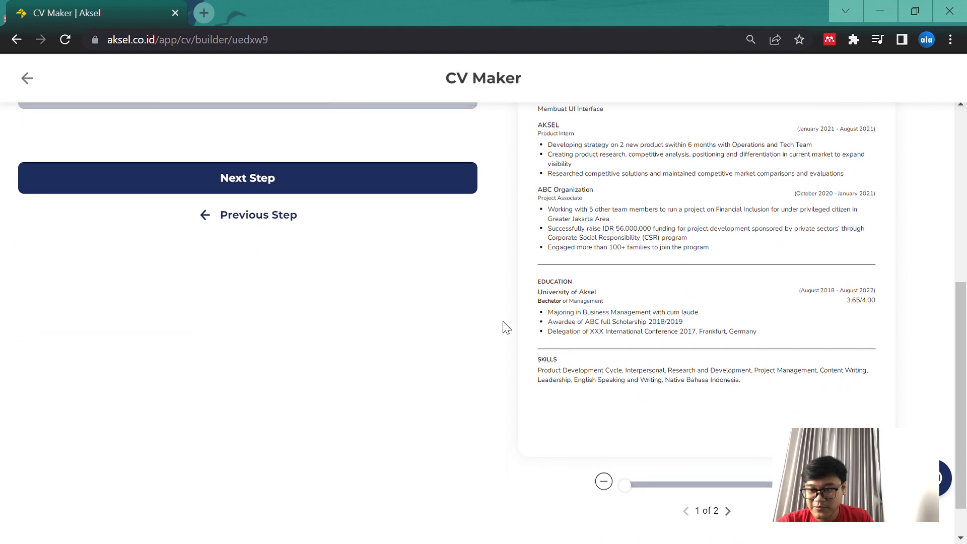
scroll(506, 328, "up", 5)
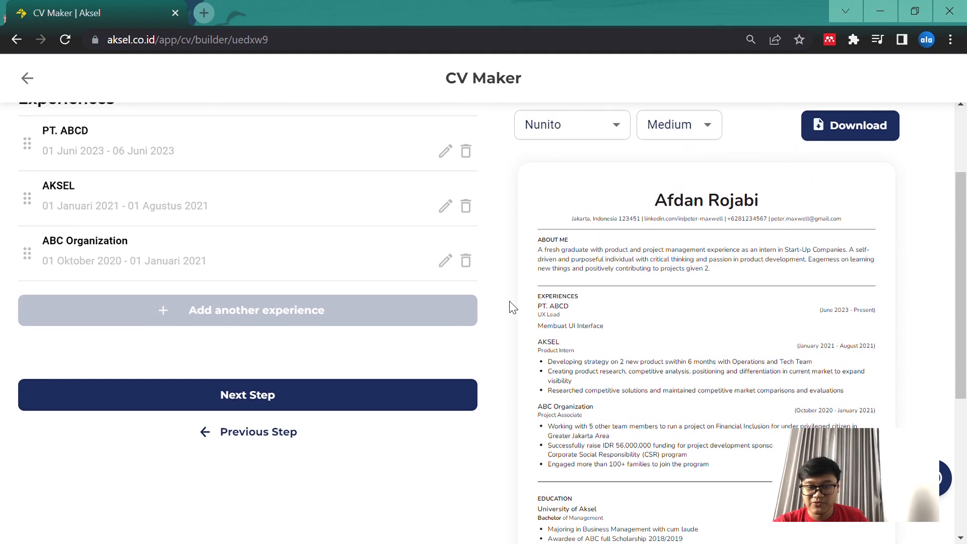
scroll(508, 317, "down", 1)
scroll(500, 216, "up", 3)
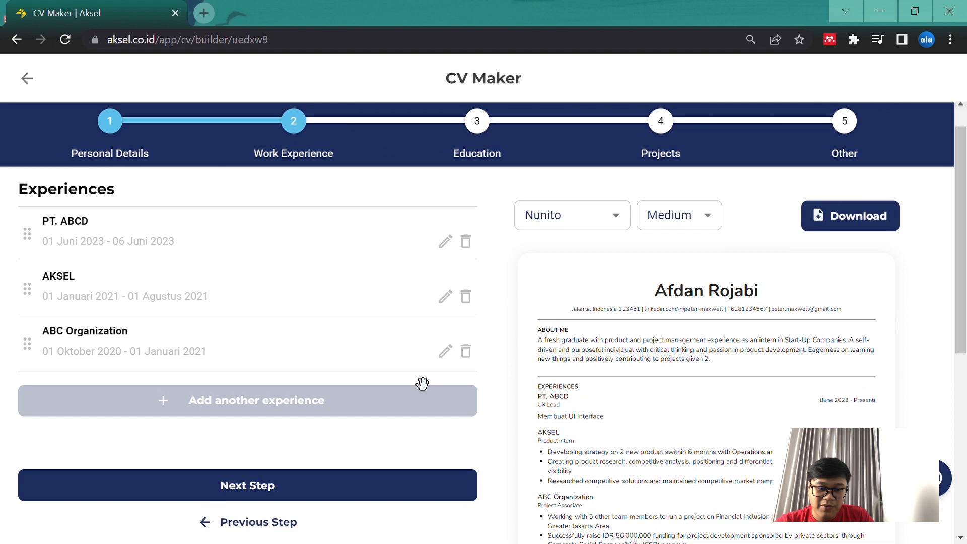
scroll(268, 423, "down", 1)
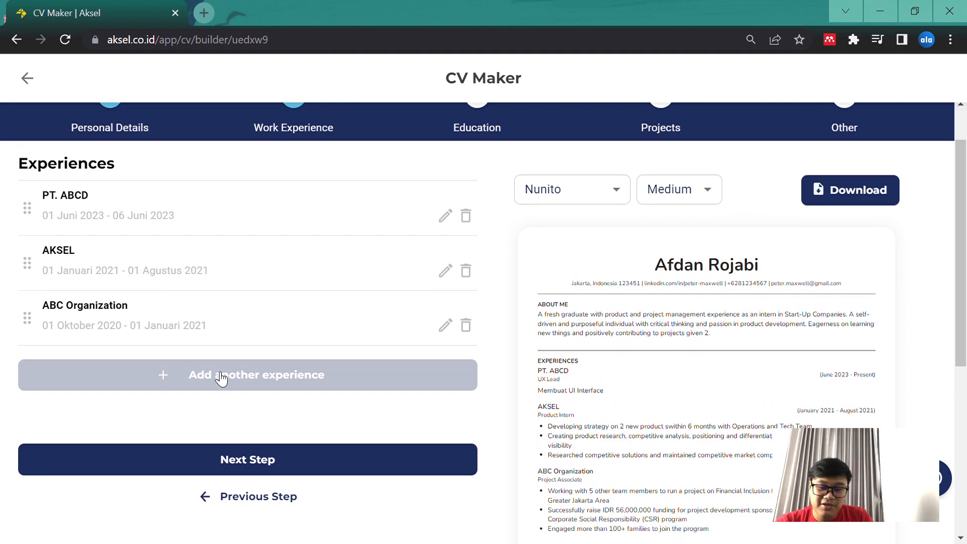
left_click(221, 376)
scroll(282, 436, "down", 4)
scroll(302, 353, "up", 2)
scroll(312, 323, "down", 3)
left_click(276, 408)
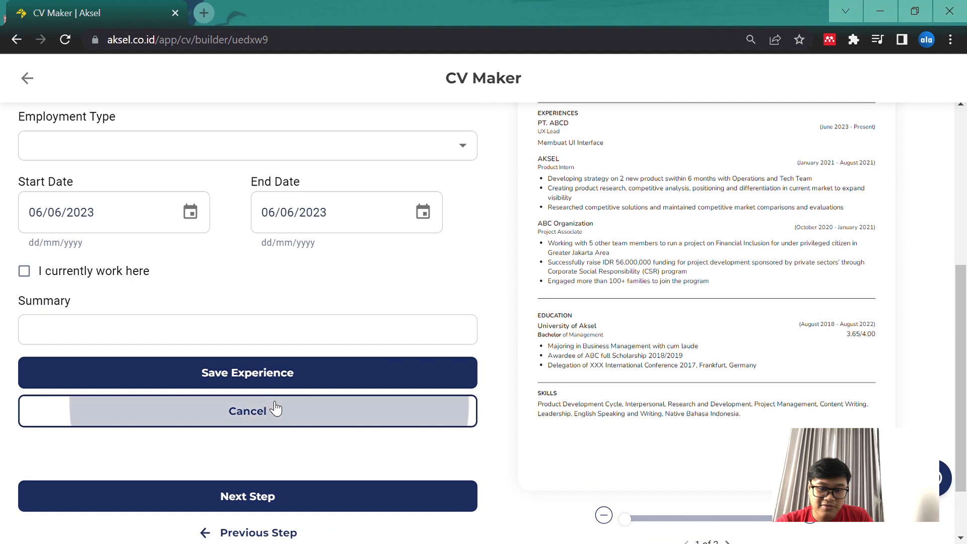
Finish reviewing the work experience section and continue to the Education section
scroll(407, 374, "down", 2)
scroll(466, 272, "up", 2)
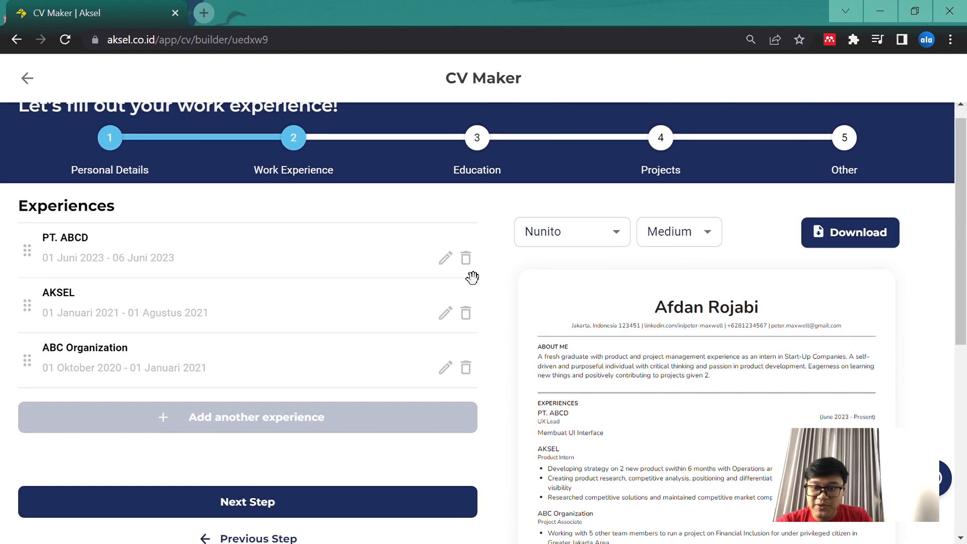
scroll(505, 353, "down", 2)
scroll(506, 355, "up", 3)
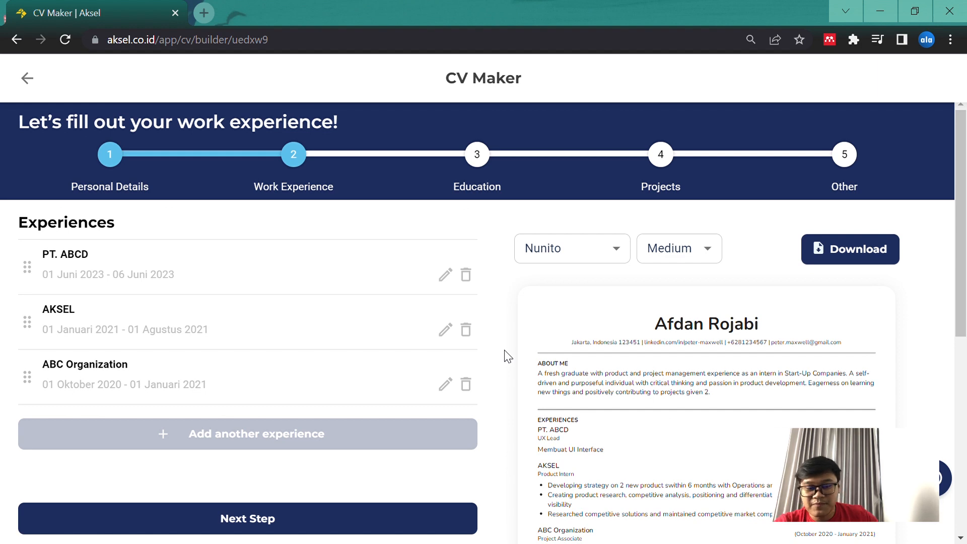
scroll(507, 357, "down", 3)
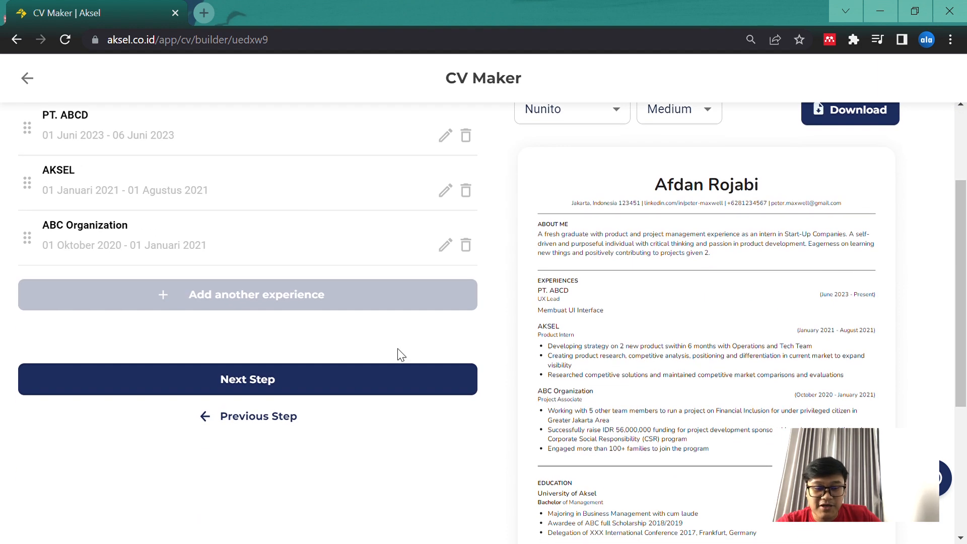
left_click(300, 380)
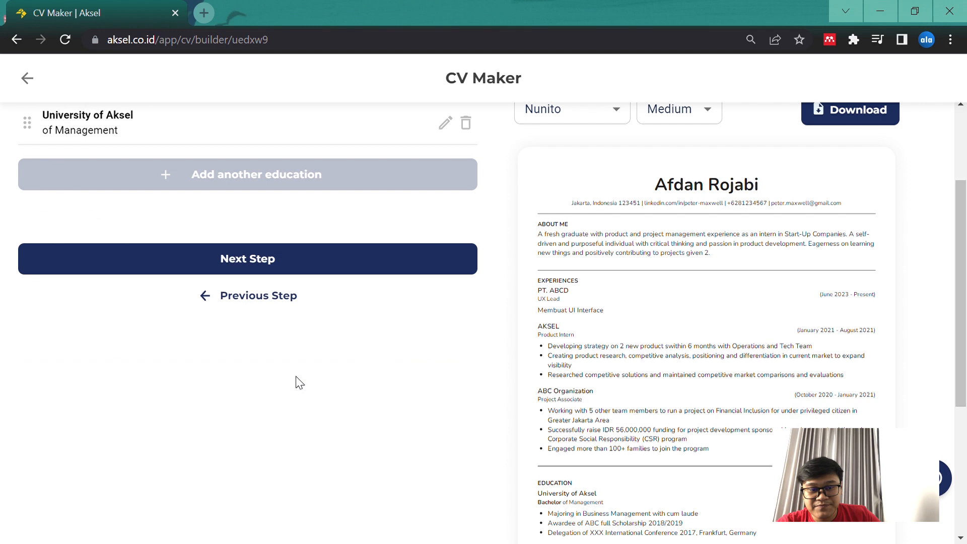
Open the University of Aksel education entry for editing and review its fields from heading to achievements and activities
scroll(404, 274, "up", 3)
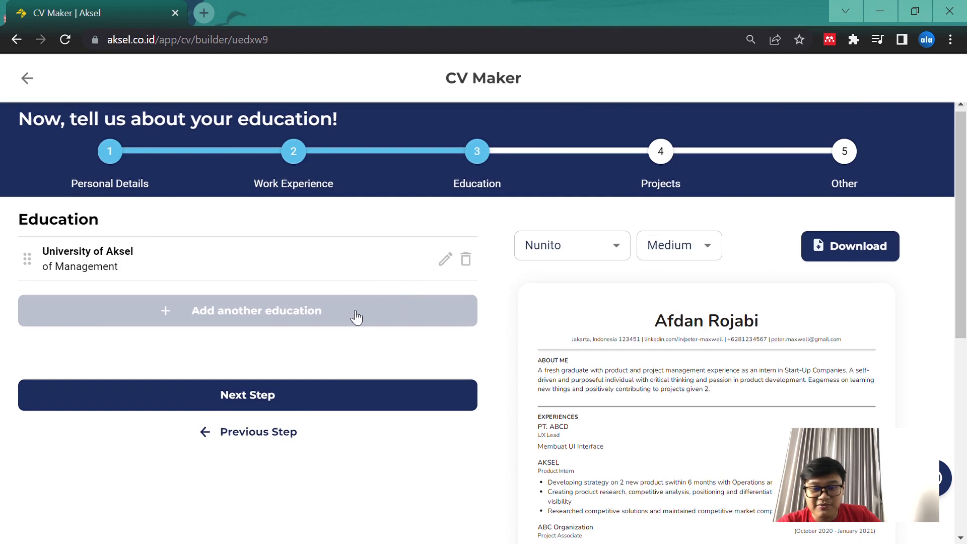
left_click(450, 265)
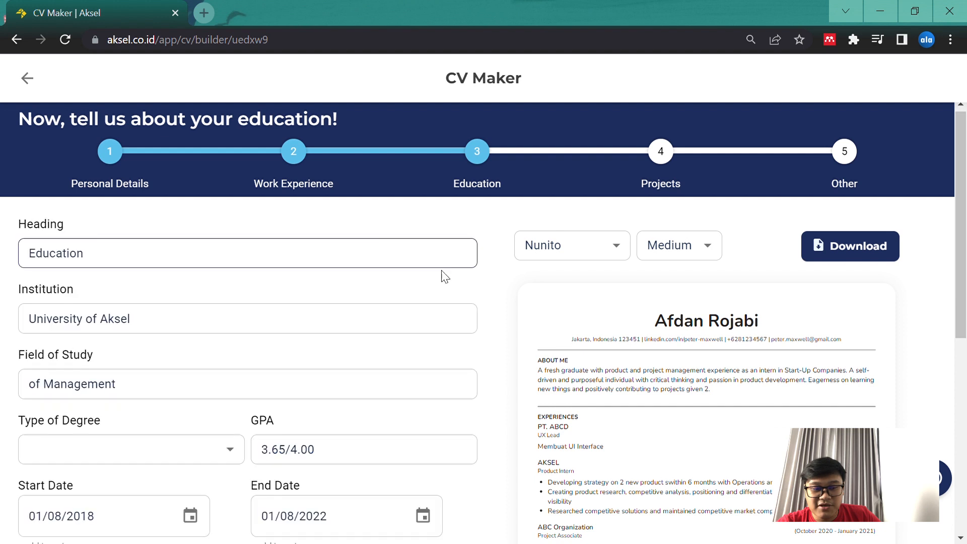
scroll(407, 385, "down", 1)
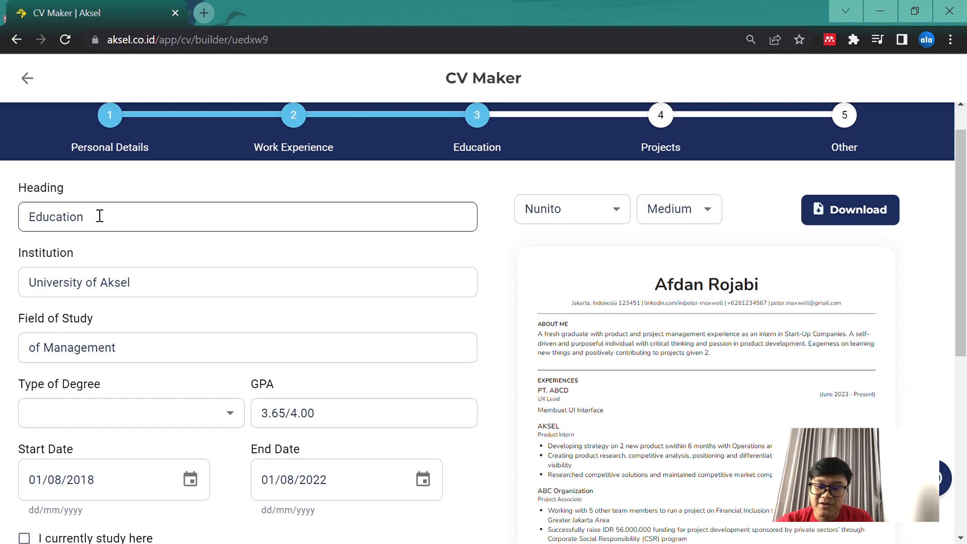
scroll(509, 395, "down", 2)
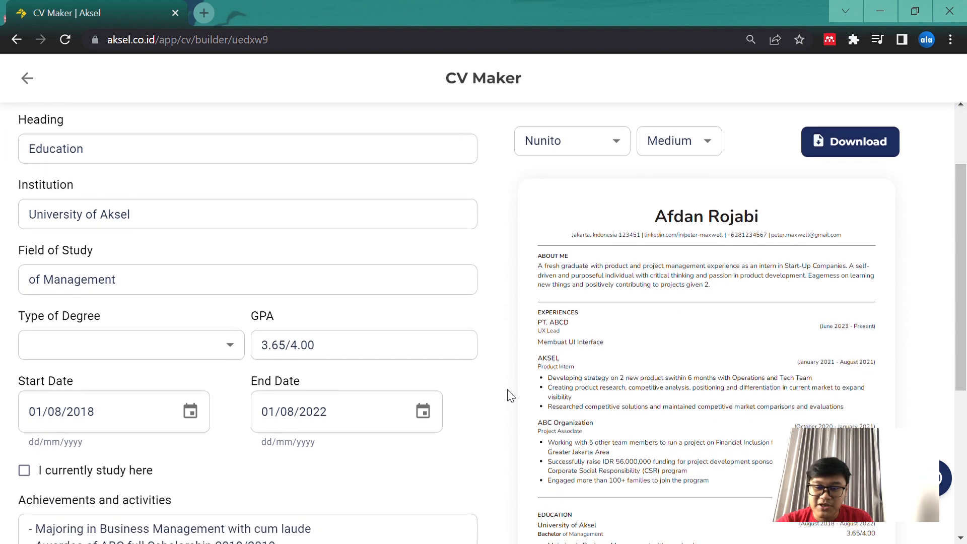
scroll(509, 395, "down", 1)
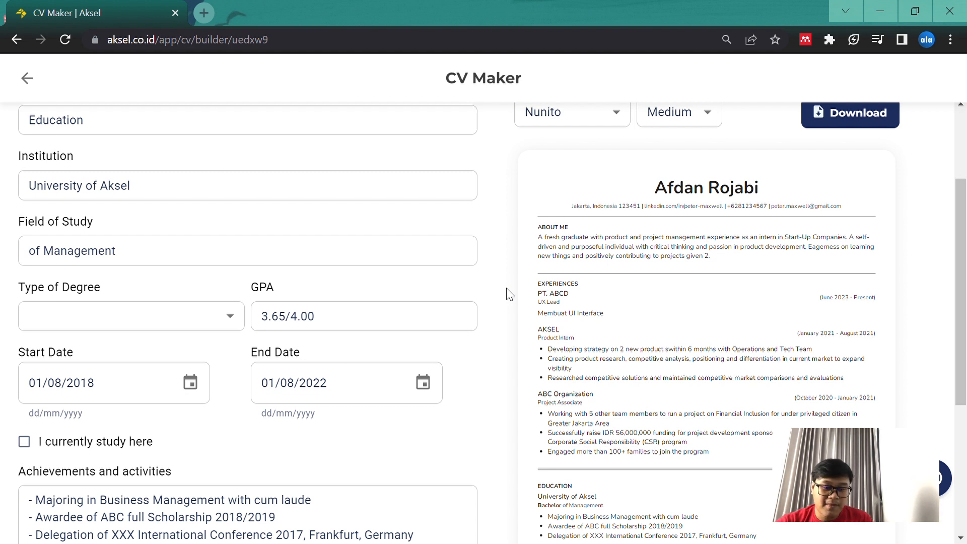
scroll(507, 293, "down", 2)
scroll(507, 293, "down", 3)
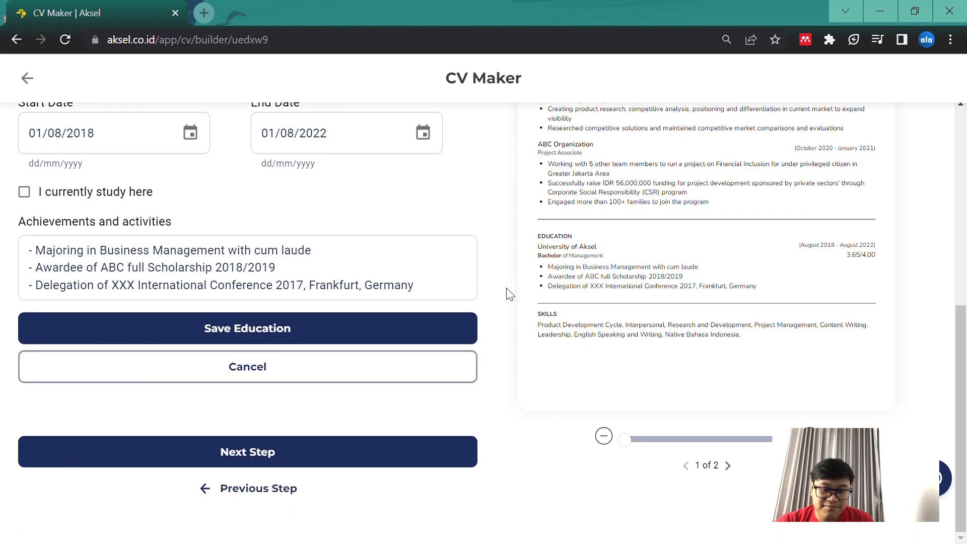
left_click(335, 278)
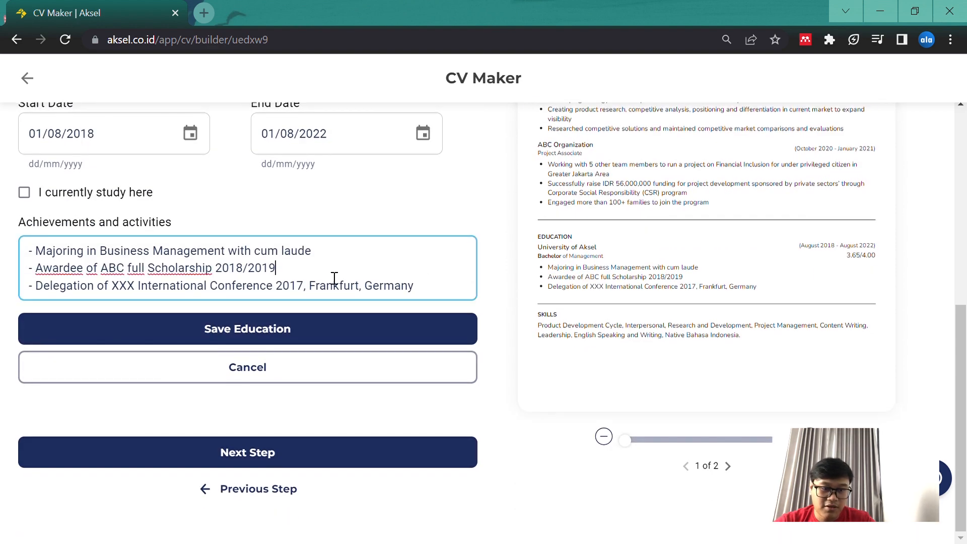
scroll(484, 207, "up", 8)
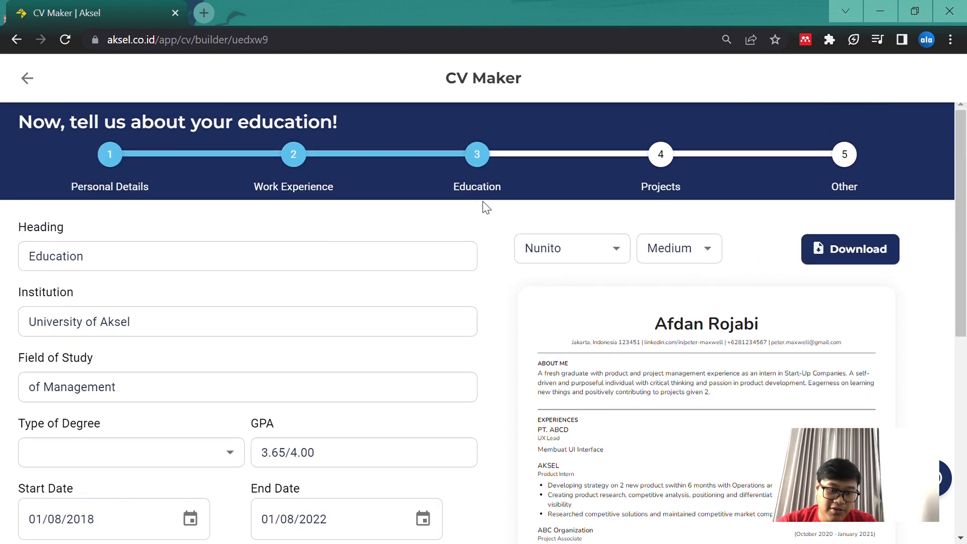
scroll(490, 266, "down", 2)
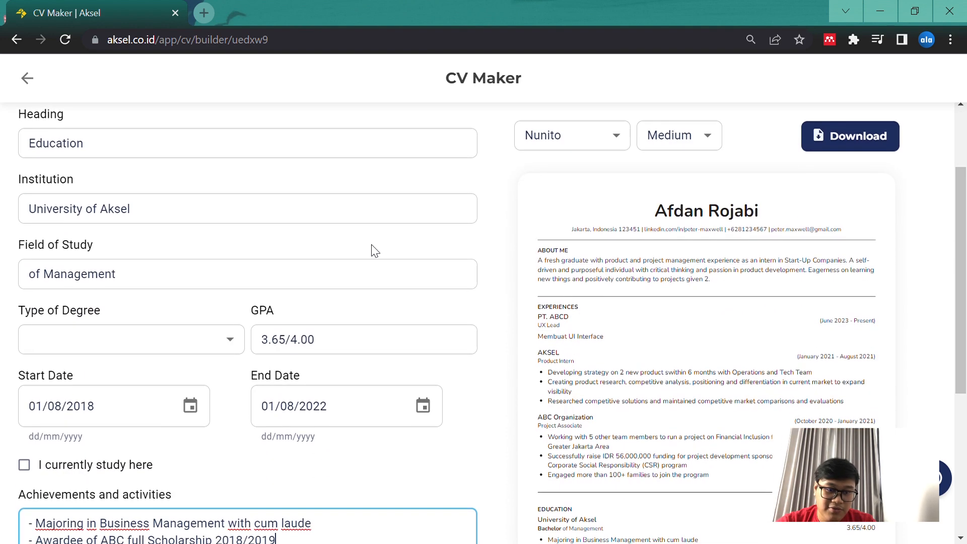
Replace the education entry's institution with "SMAN 5 Jakarta Tenggara"
left_click(200, 206)
key("ctrl+a")
type("SMAN ")
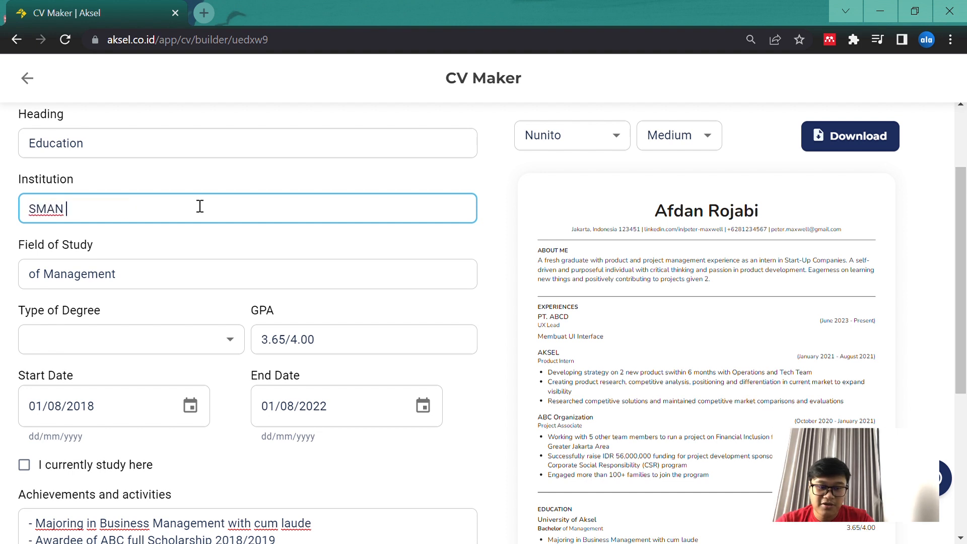
type("5 Jkarat")
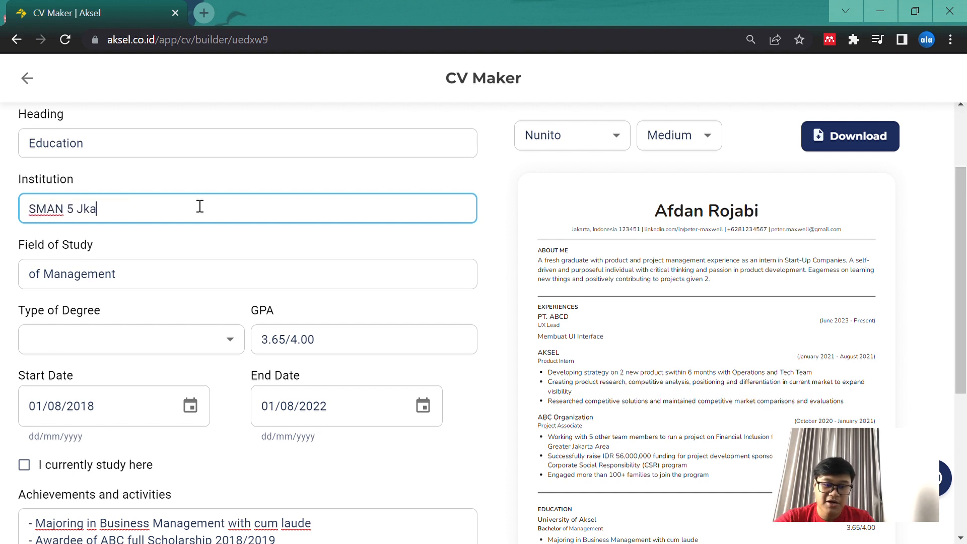
key("BackSpace")
key("BackSpace")
key("BackSpace")
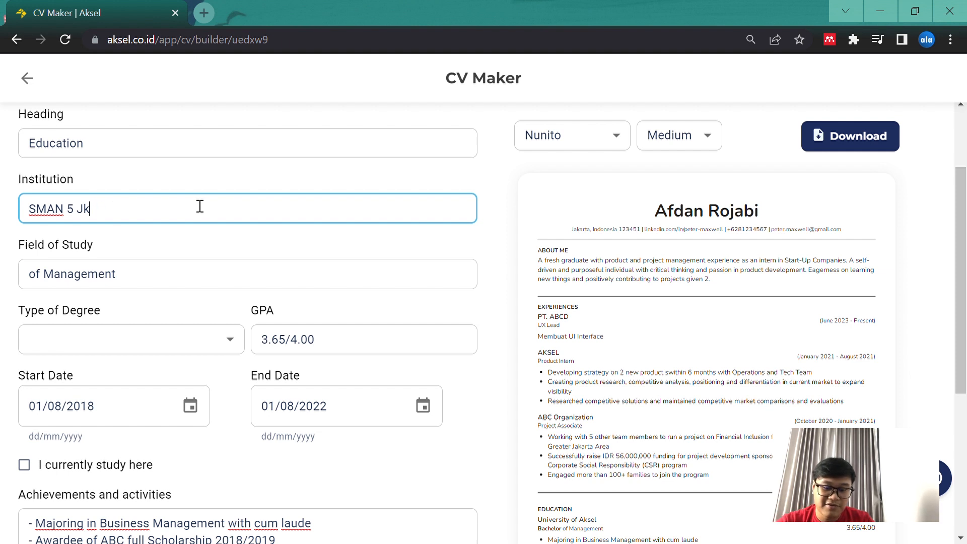
type("akarta ")
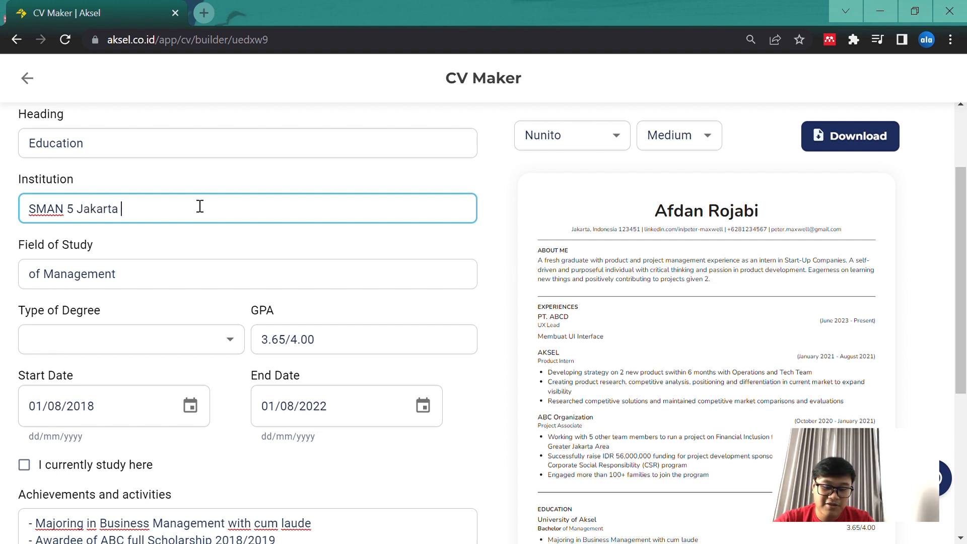
type("Tenggara")
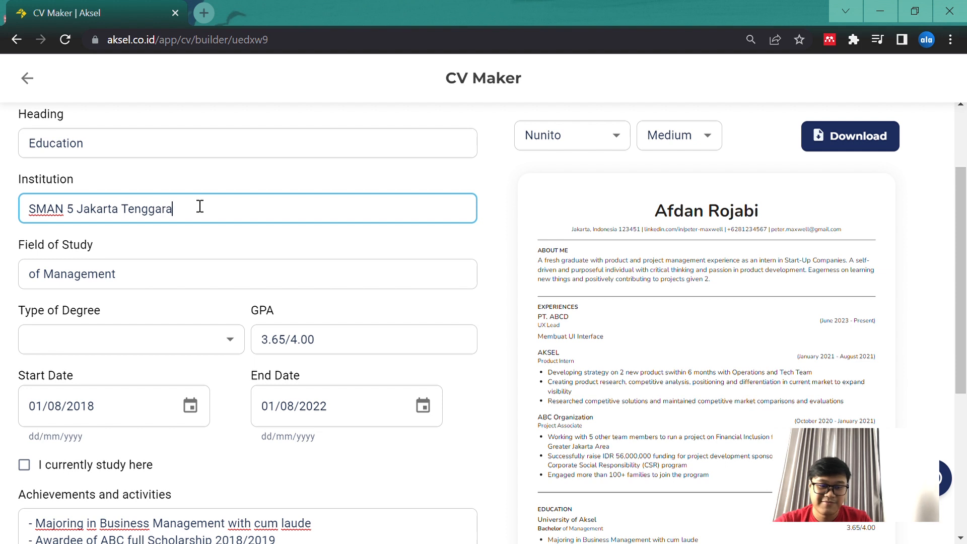
Replace the education entry's field of study with "IPA"
left_click(175, 287)
left_click_drag(151, 288, 2, 284)
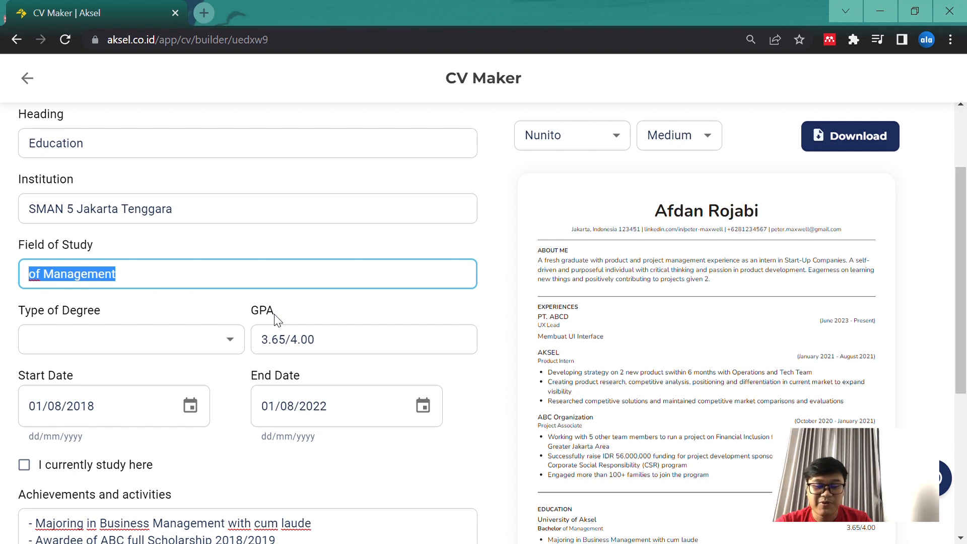
type("IPA")
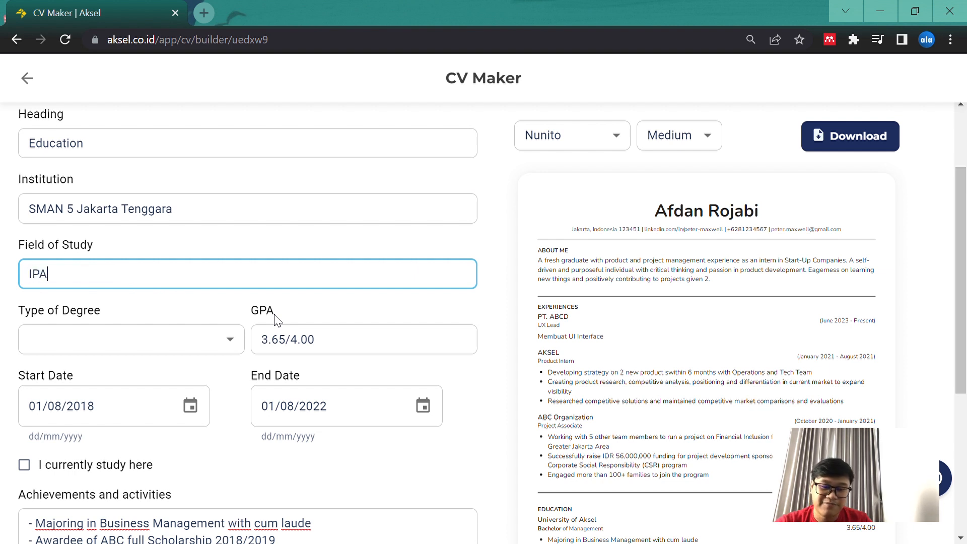
left_click(204, 249)
Set the education entry's type of degree to High School and review the available degree options
scroll(204, 248, "down", 2)
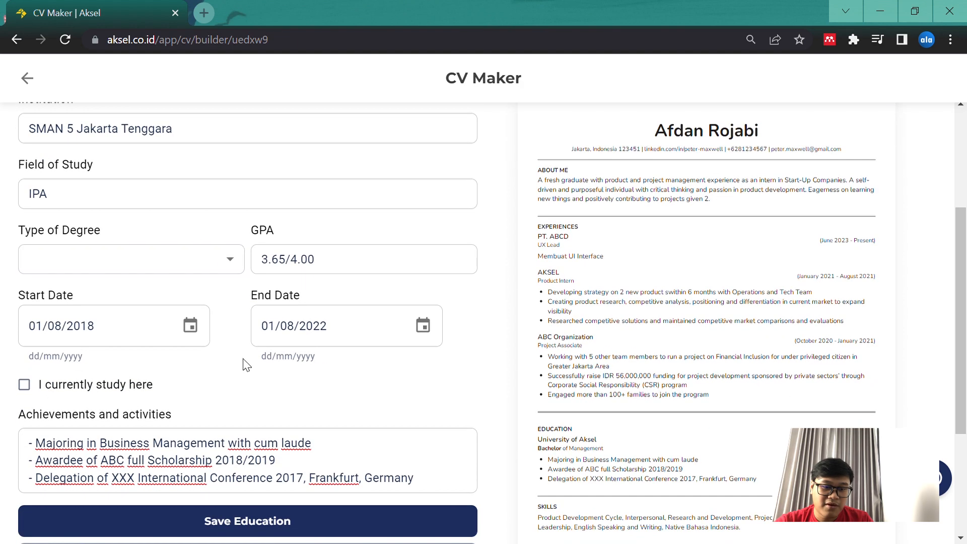
left_click(232, 232)
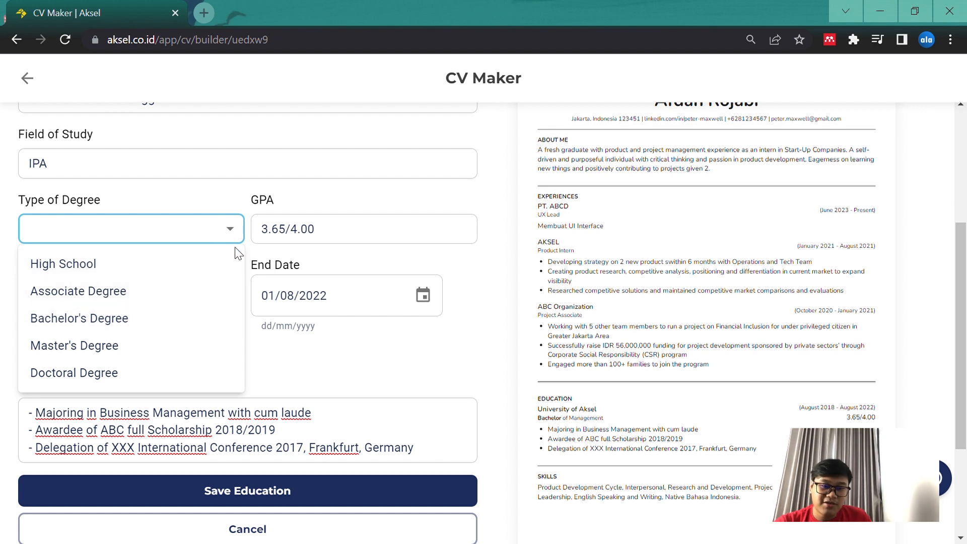
left_click(198, 274)
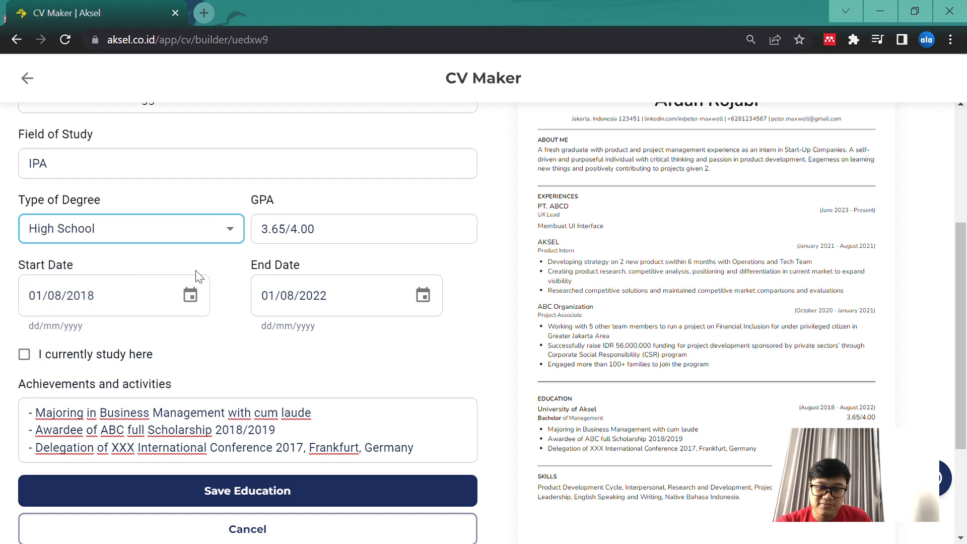
left_click(301, 262)
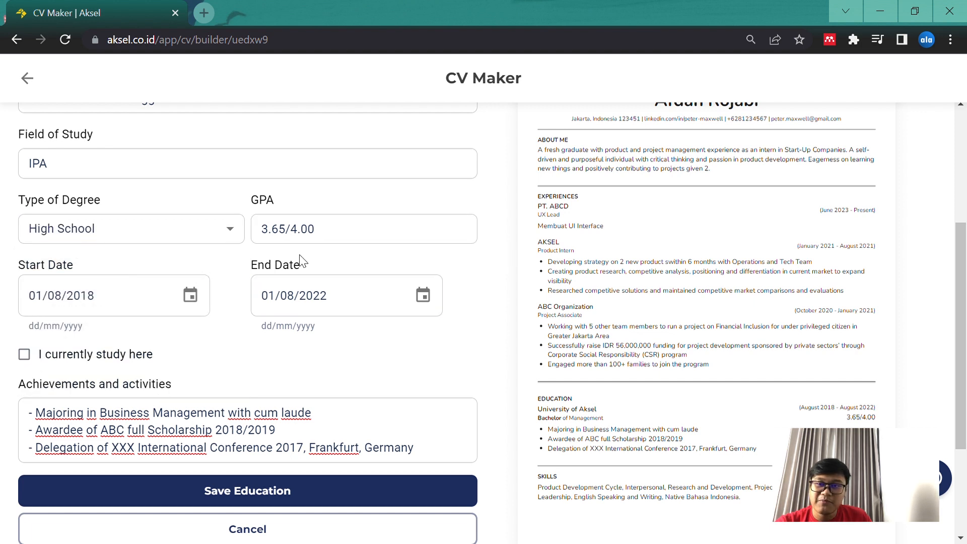
left_click(172, 238)
left_click(151, 272)
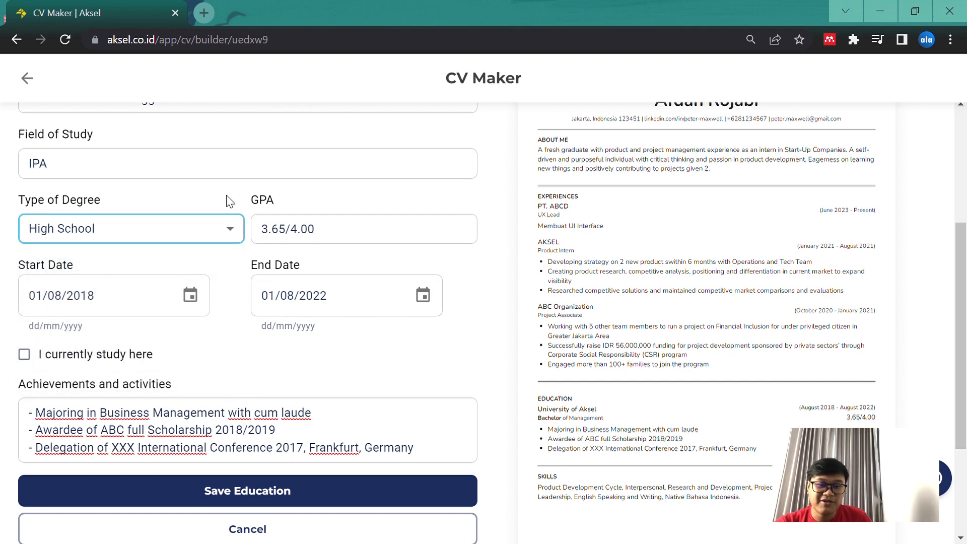
scroll(227, 198, "up", 2)
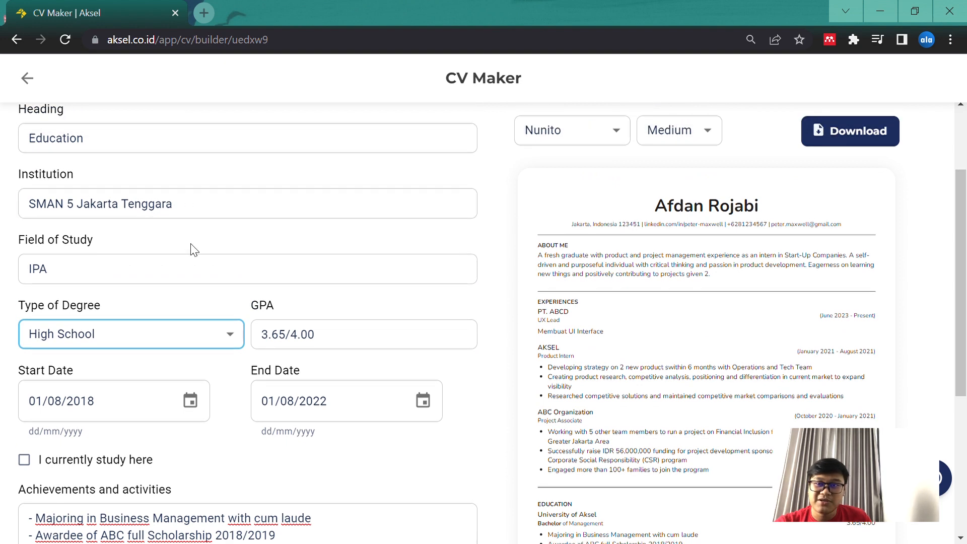
scroll(292, 295, "down", 2)
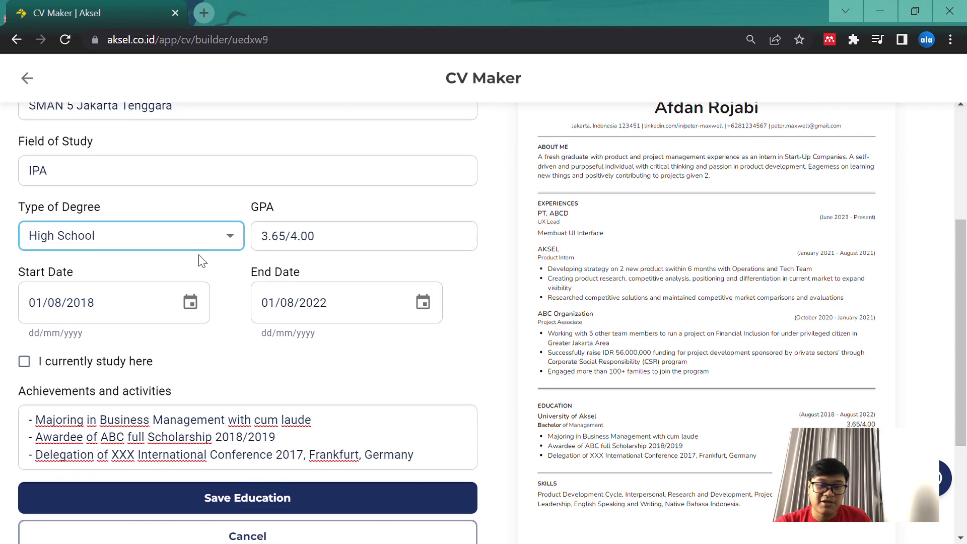
left_click(227, 239)
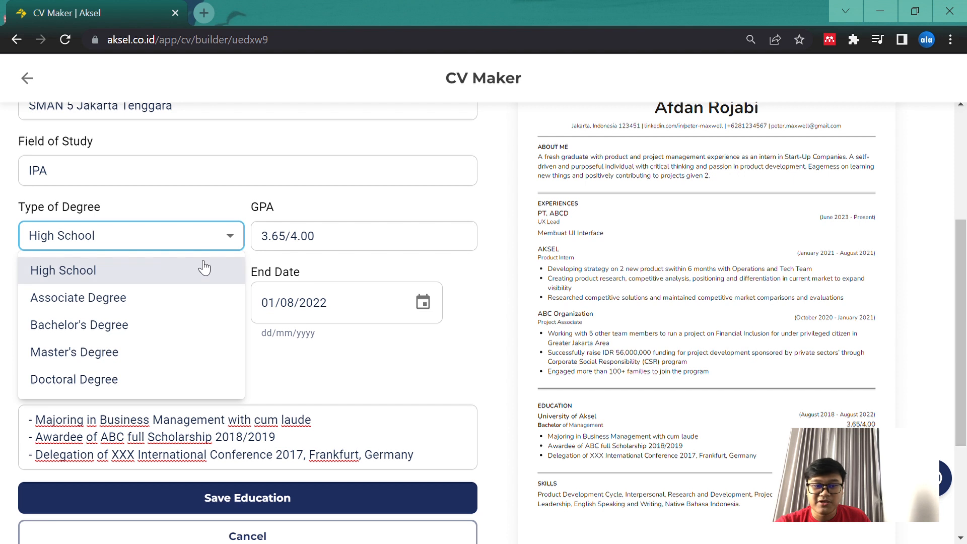
left_click(519, 293)
Review the education entry's GPA and its start and end dates
left_click(292, 244)
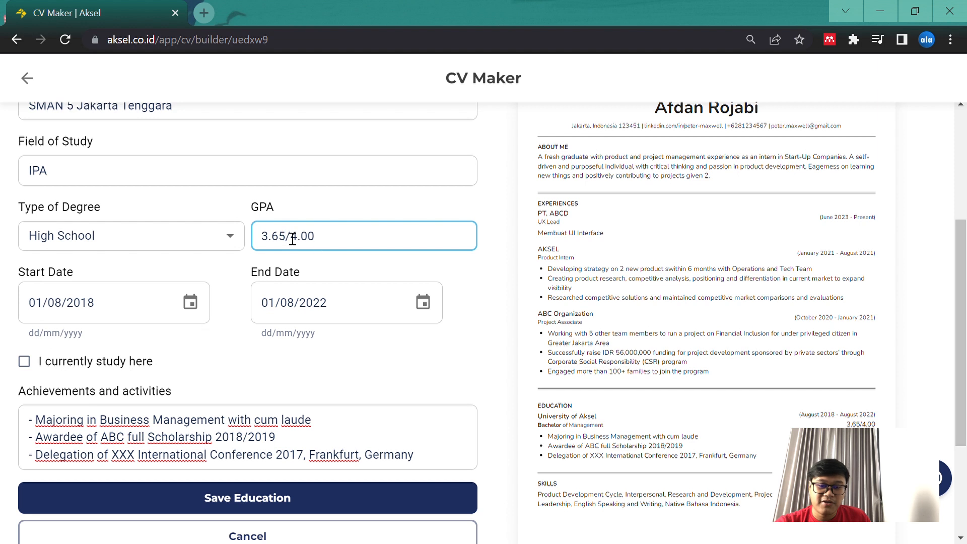
scroll(296, 257, "down", 1)
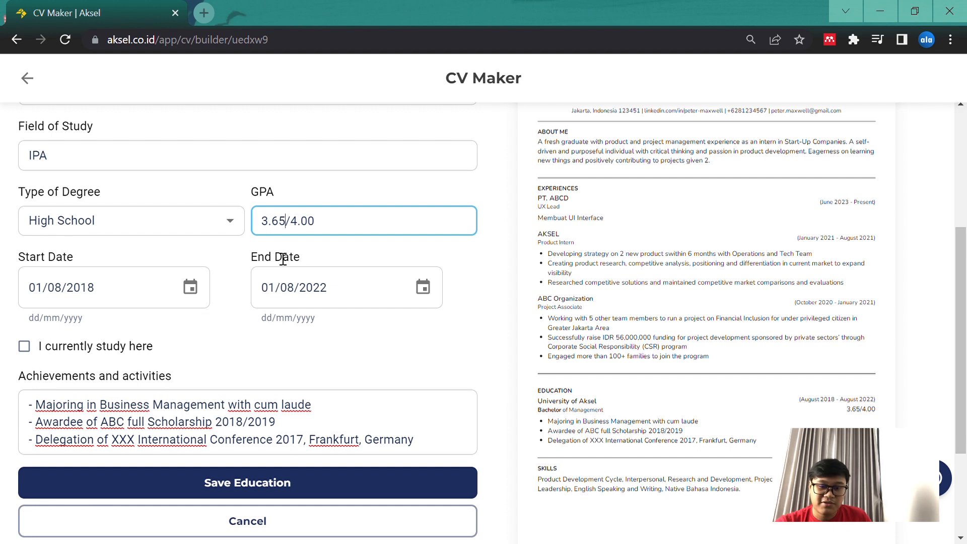
left_click_drag(286, 224, 247, 223)
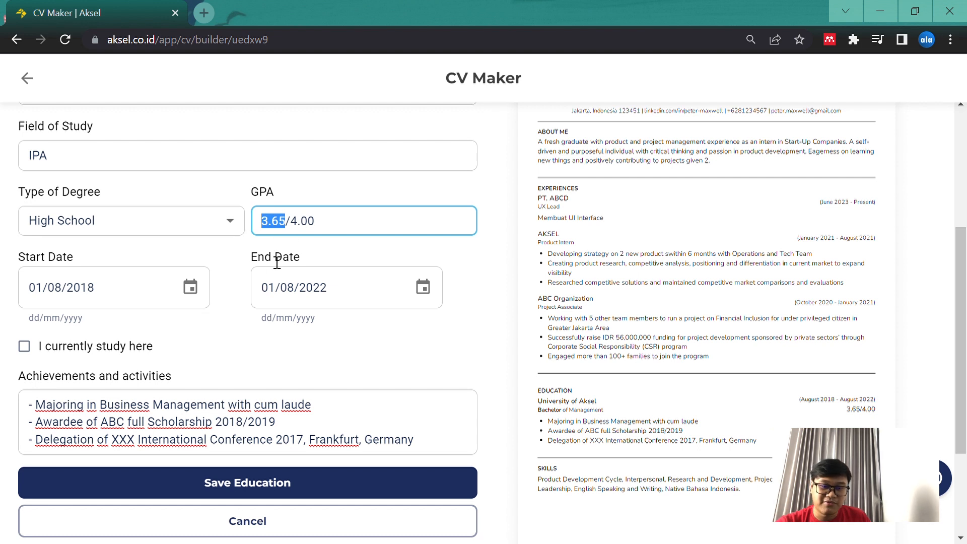
scroll(244, 270, "down", 2)
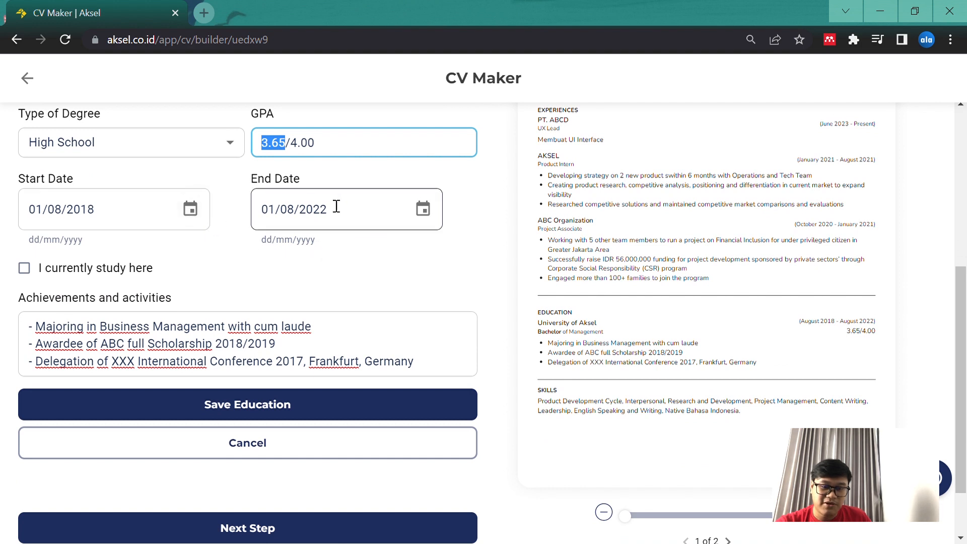
scroll(427, 214, "down", 1)
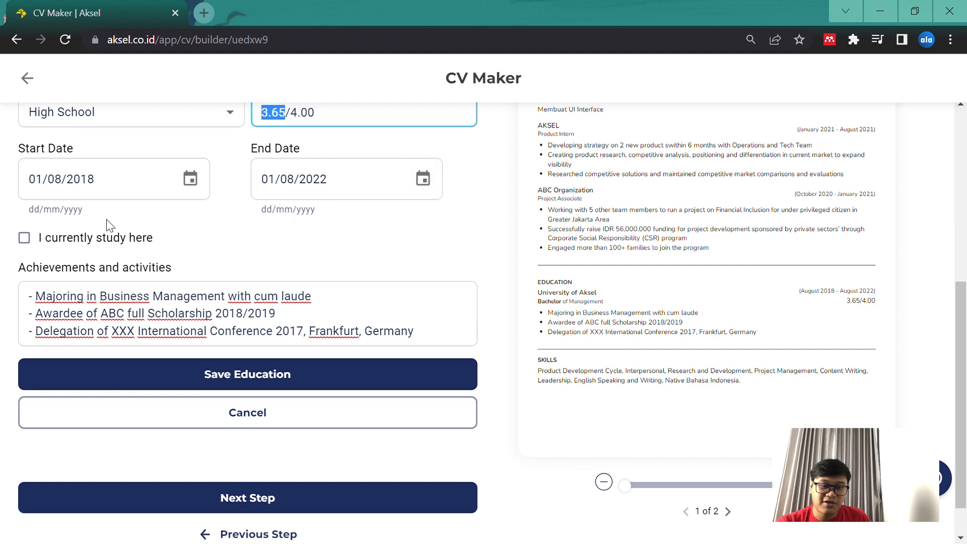
Switch "I currently study here" on and back off for the education entry, and save the entry
left_click(24, 238)
left_click(32, 244)
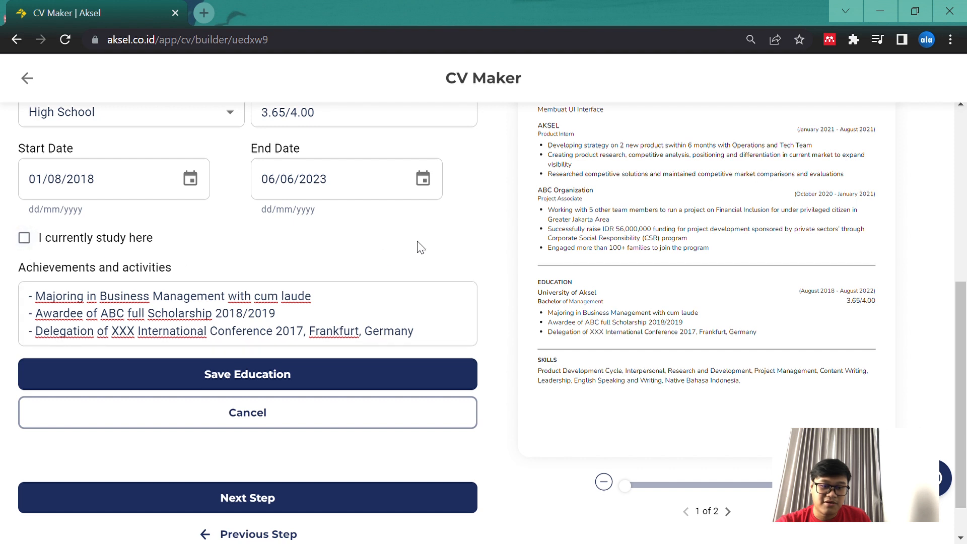
scroll(421, 249, "down", 1)
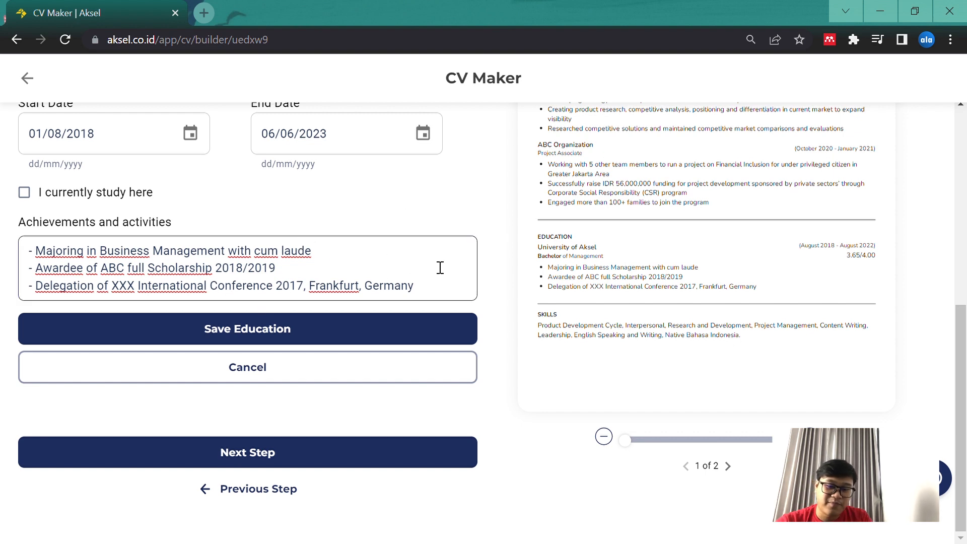
left_click(328, 330)
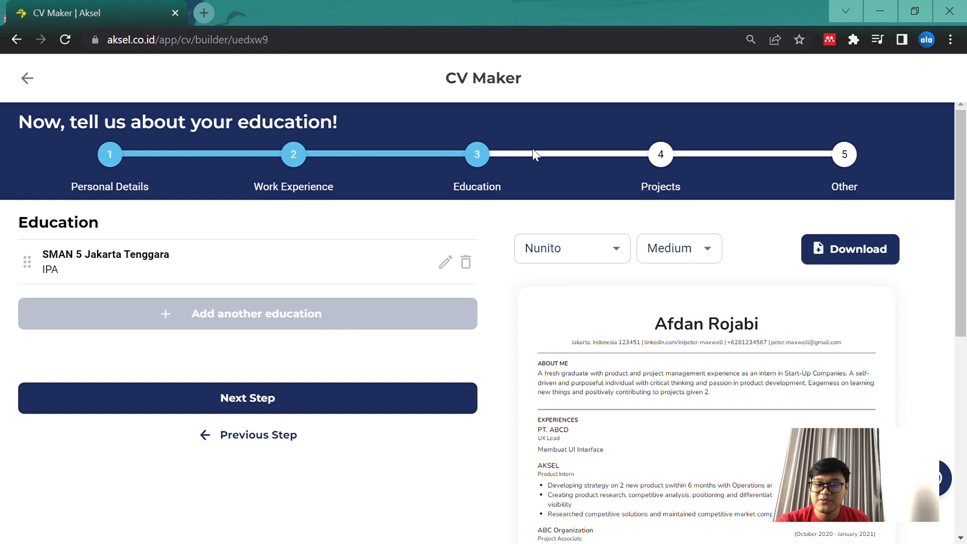
Advance to the Projects section and check the education entry in the CV preview
scroll(463, 297, "down", 1)
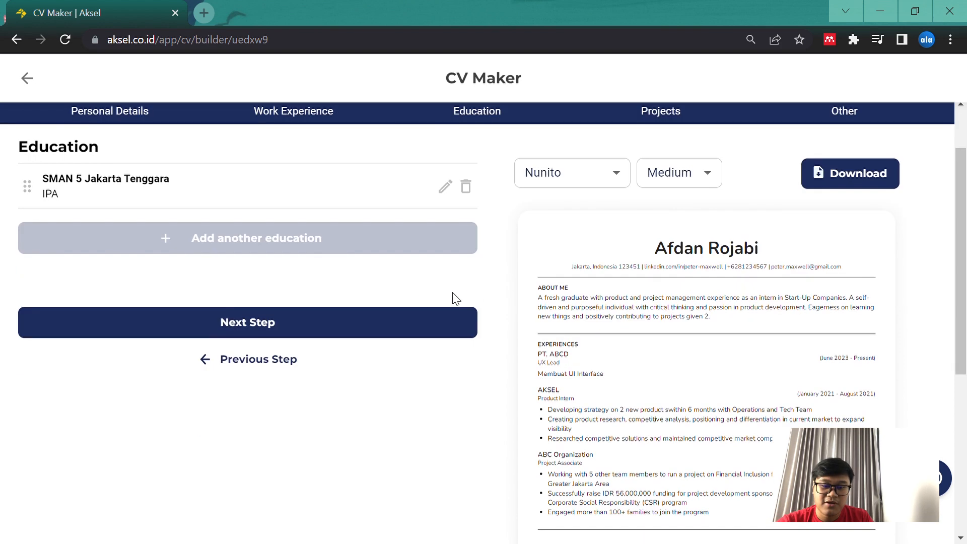
left_click(321, 326)
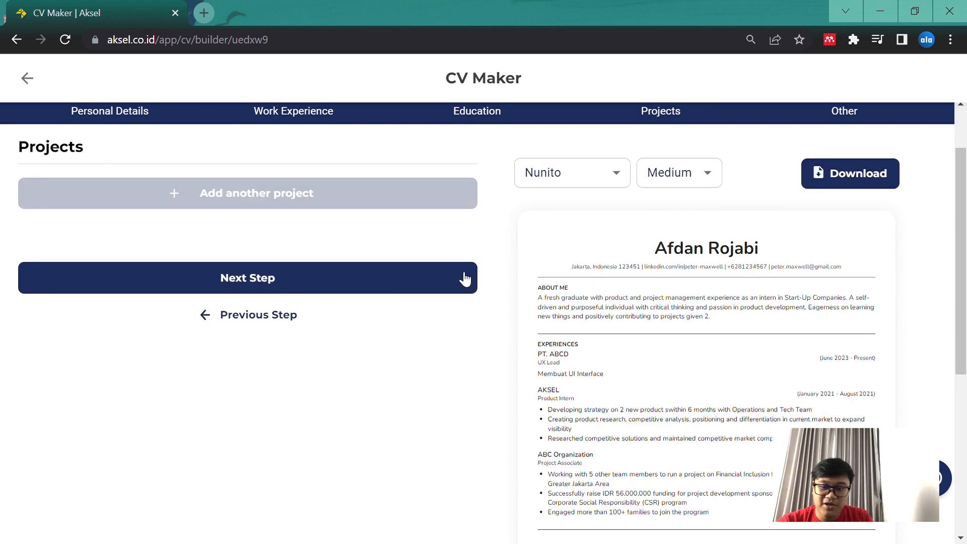
scroll(464, 302, "down", 3)
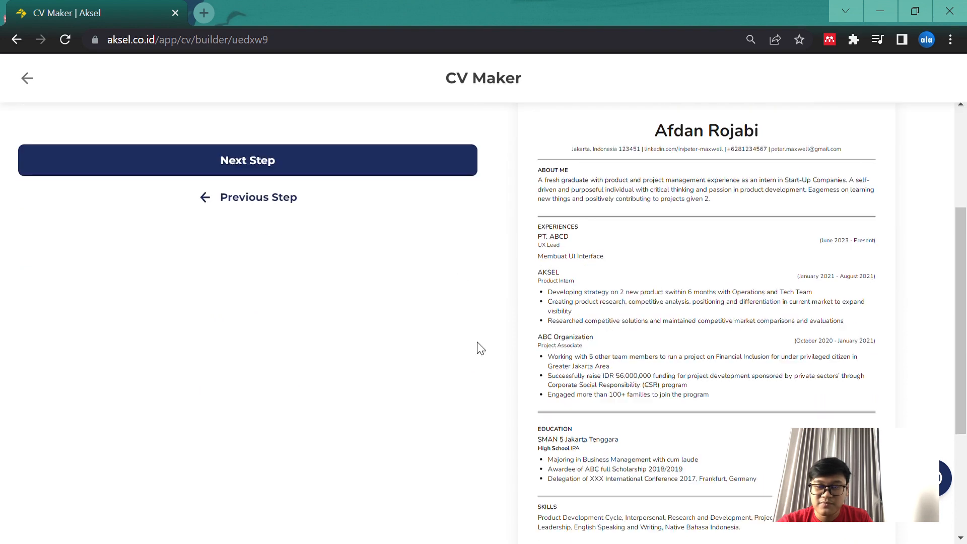
scroll(481, 348, "up", 2)
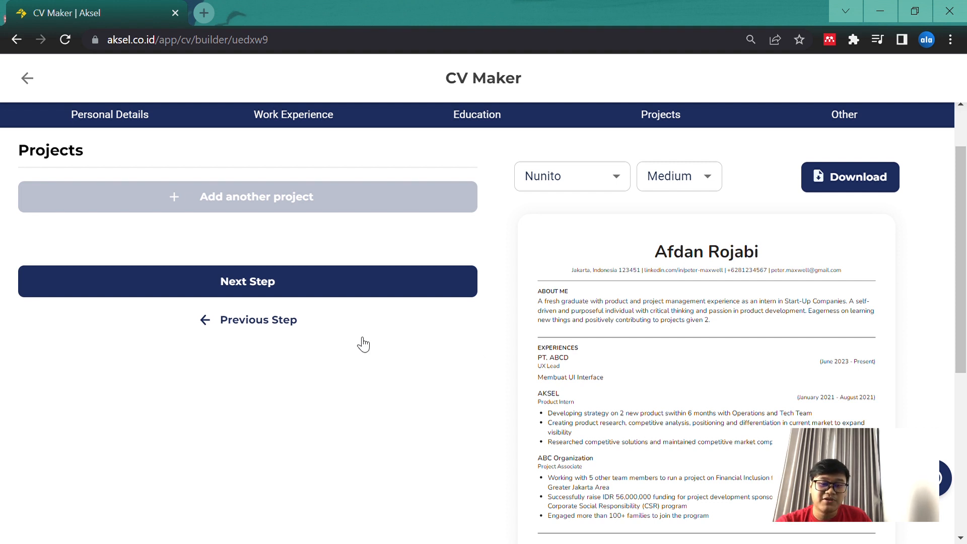
Add a new project with the title "Membuat UI Kelas SMAN 1 Jakarta Tengara"
left_click(221, 198)
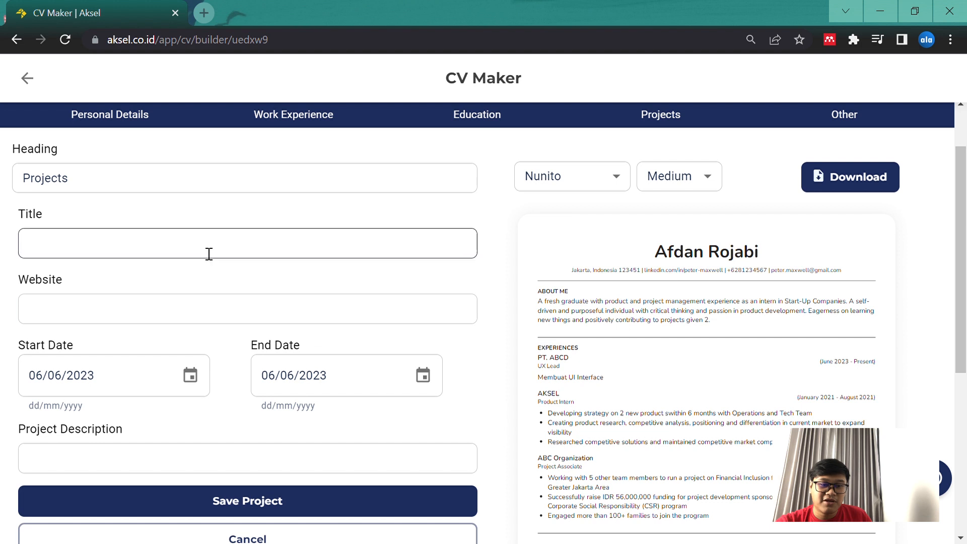
scroll(136, 224, "down", 1)
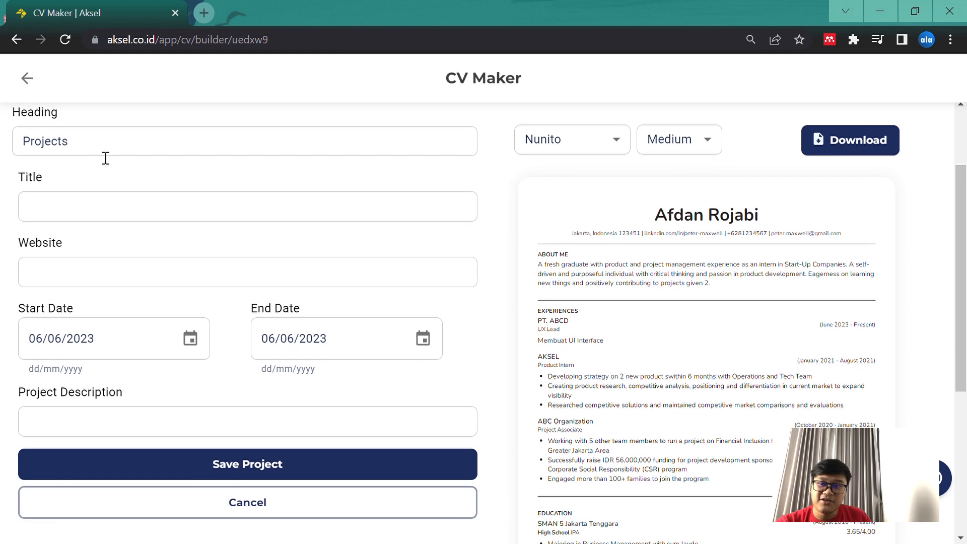
scroll(135, 196, "down", 1)
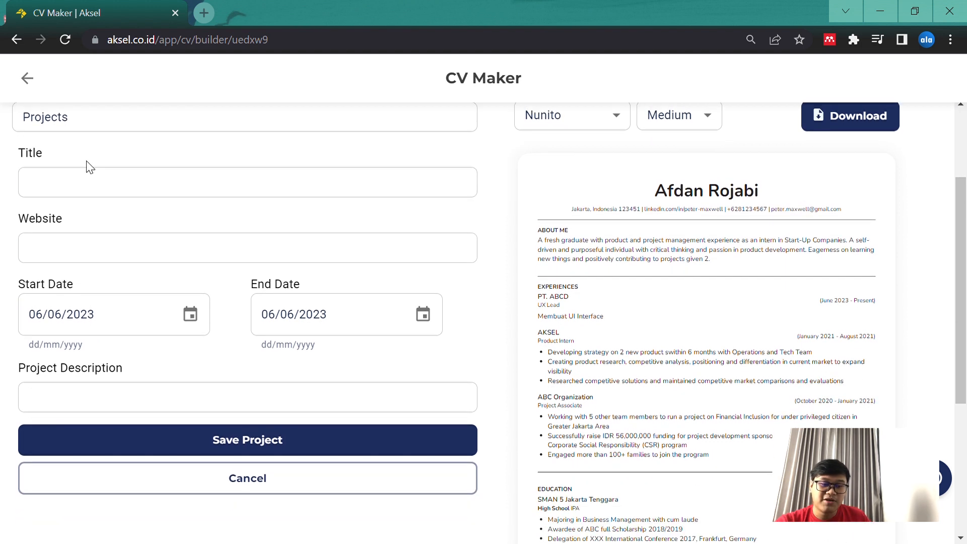
left_click(86, 182)
type("Memb")
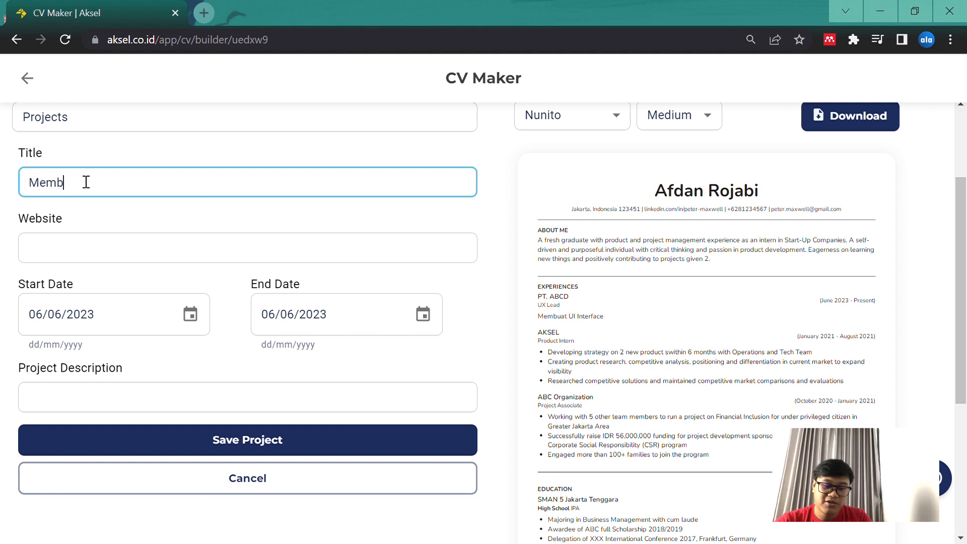
type("uat UI Kelas SMAN ")
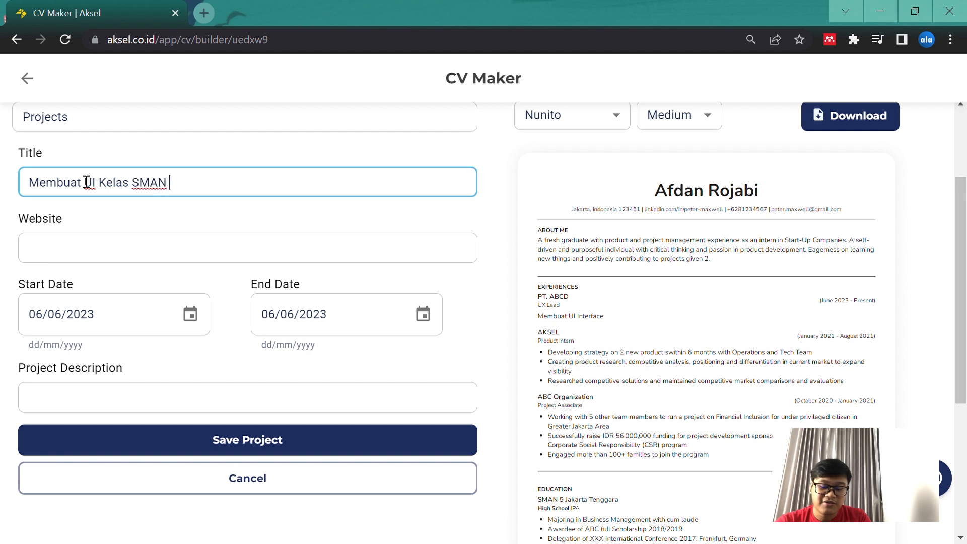
type("1 Jakarta")
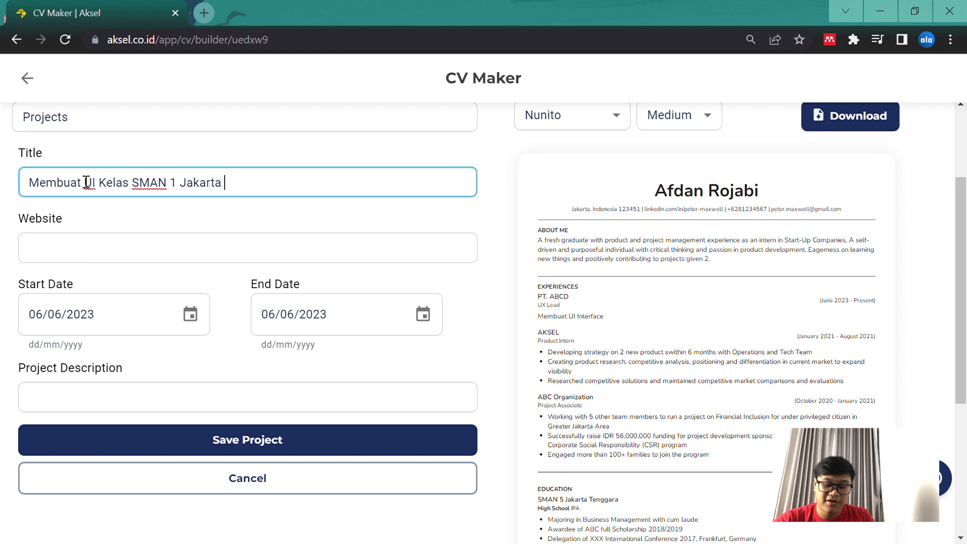
type(" Tengara")
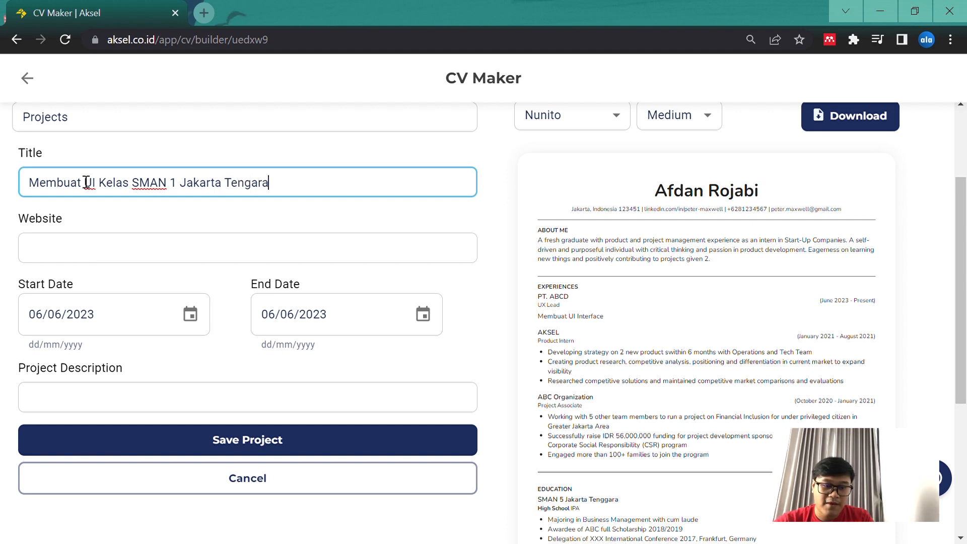
left_click(56, 257)
scroll(121, 233, "down", 1)
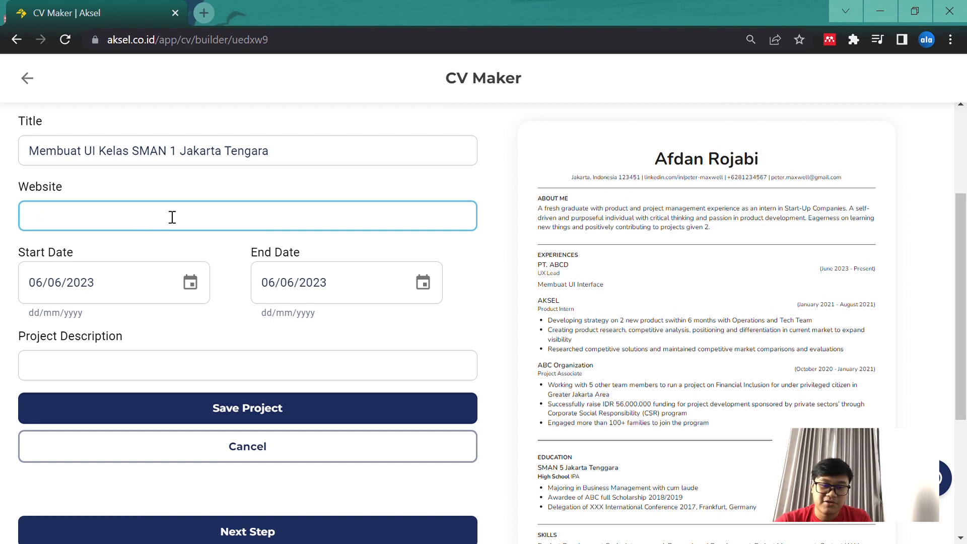
type("hh")
key("BackSpace")
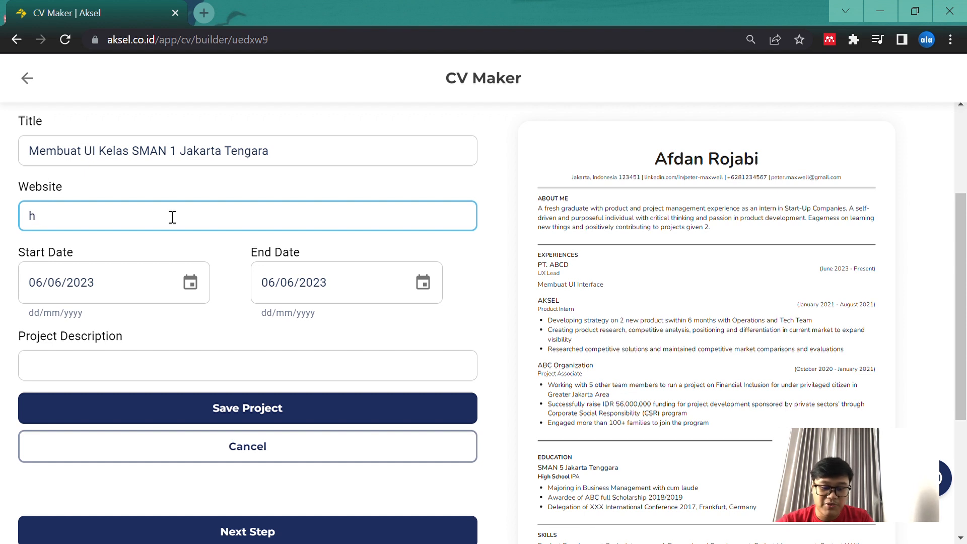
type("www.")
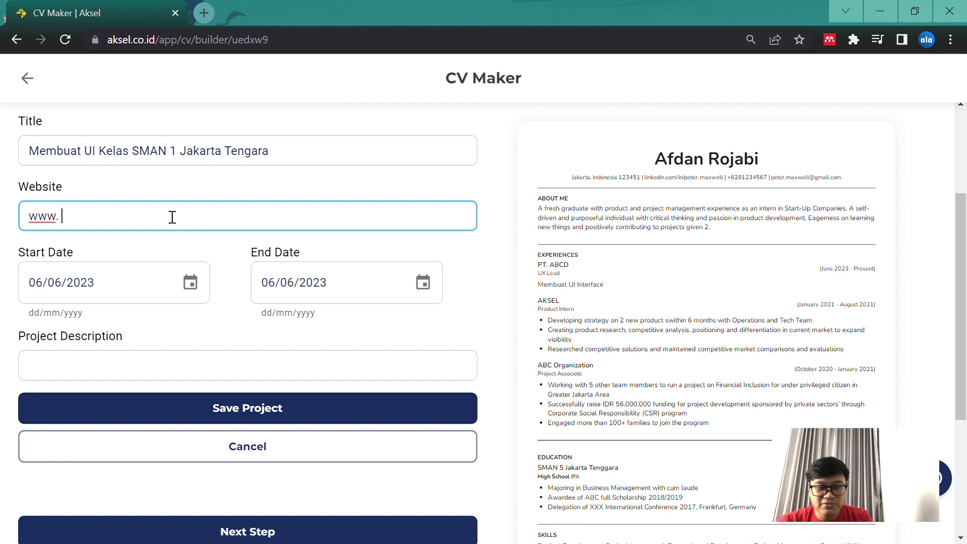
type("sman5jk")
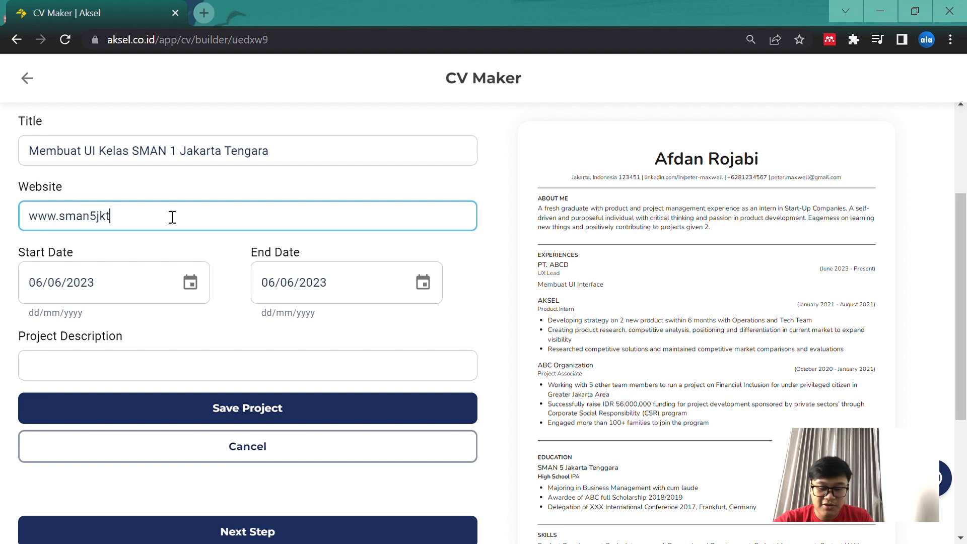
type("t.c")
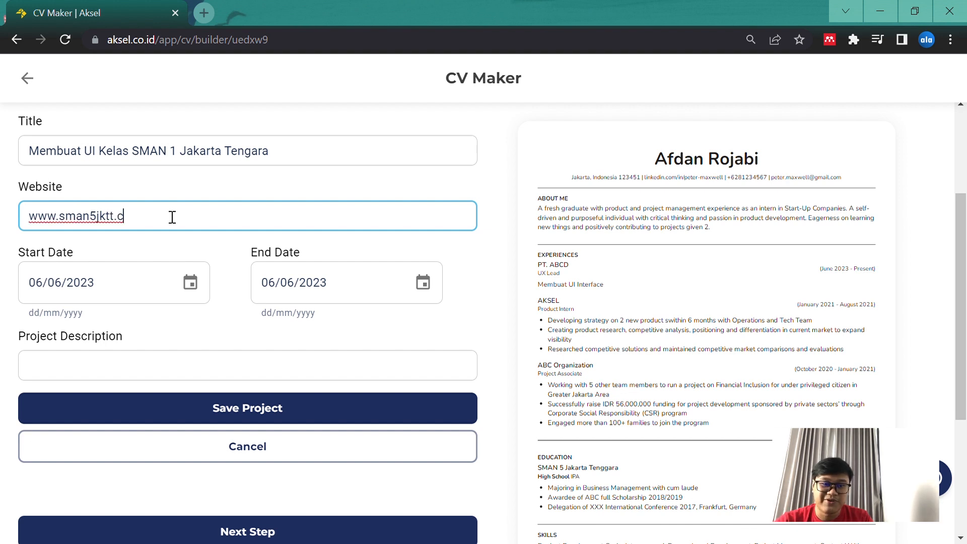
key("BackSpace")
type("com")
Set the project's start date to 01/06/2022
scroll(247, 279, "down", 2)
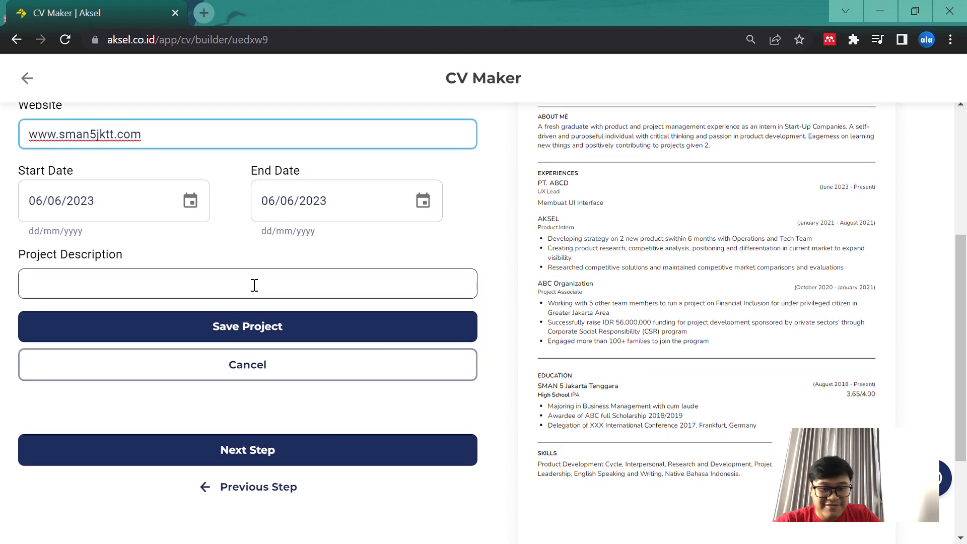
scroll(186, 204, "up", 1)
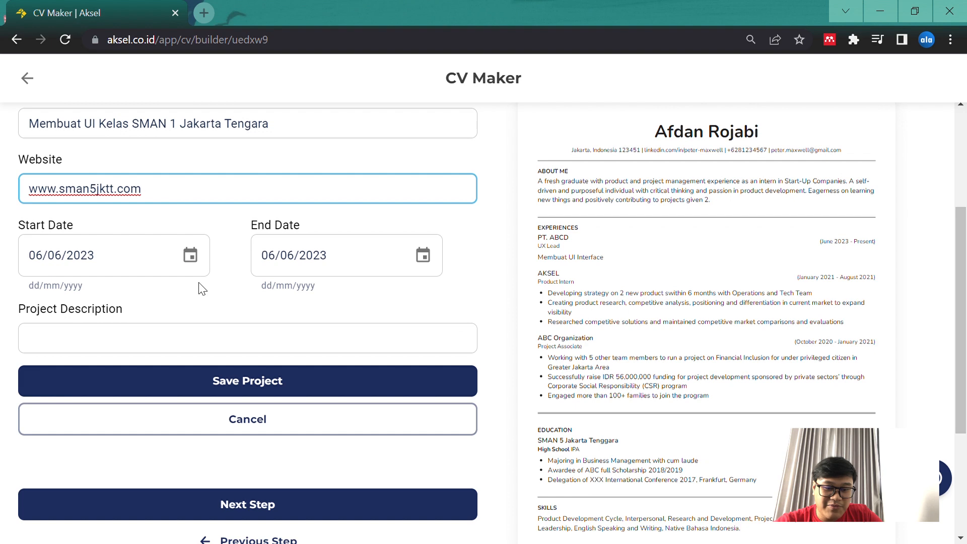
scroll(202, 288, "up", 1)
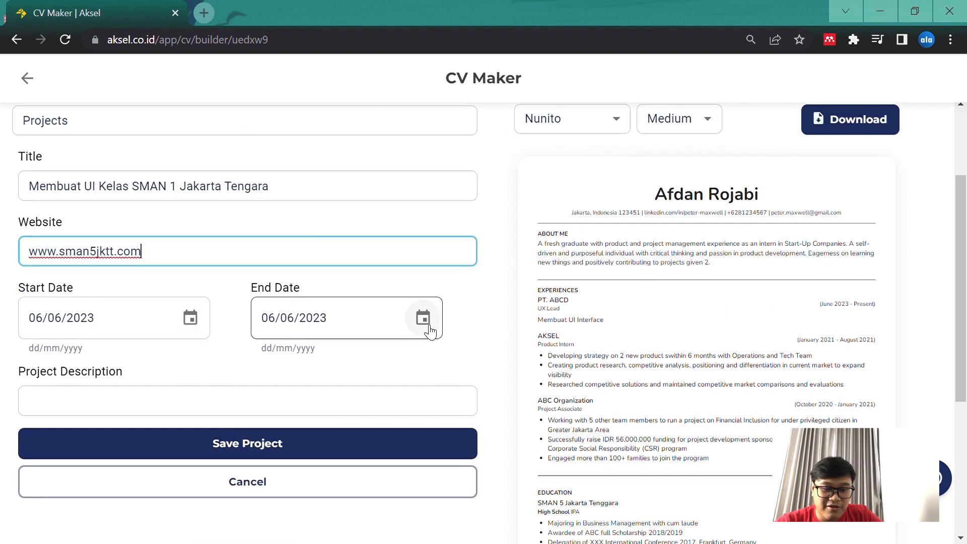
left_click(189, 317)
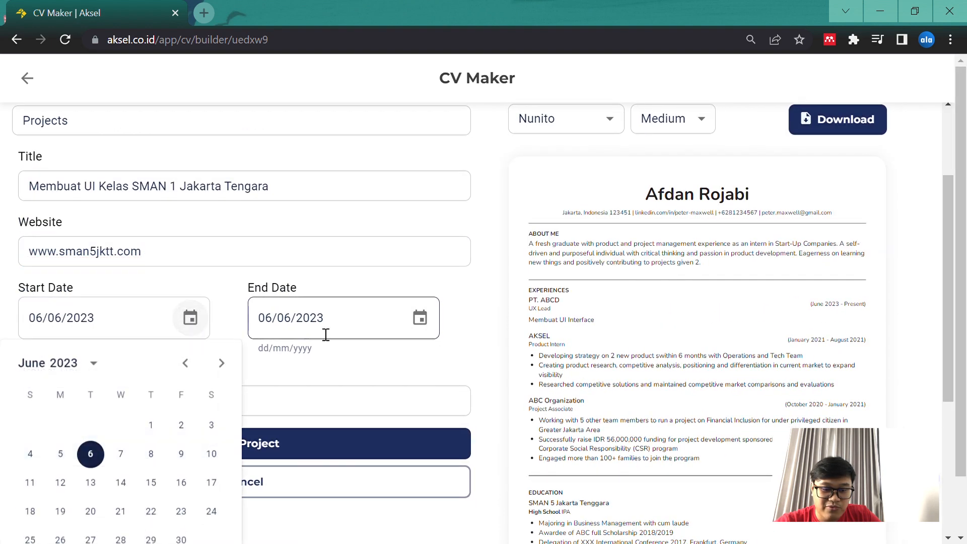
left_click(94, 363)
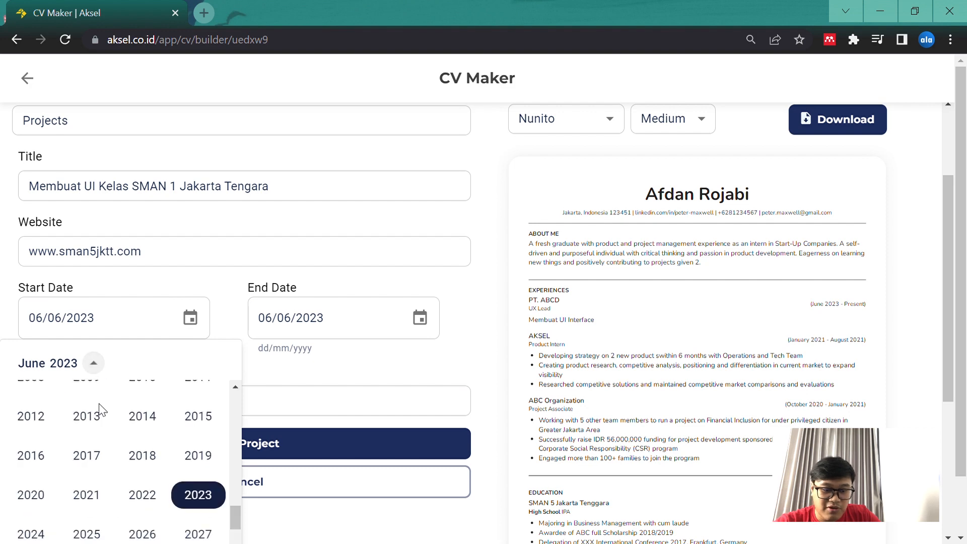
left_click(138, 494)
scroll(133, 496, "down", 1)
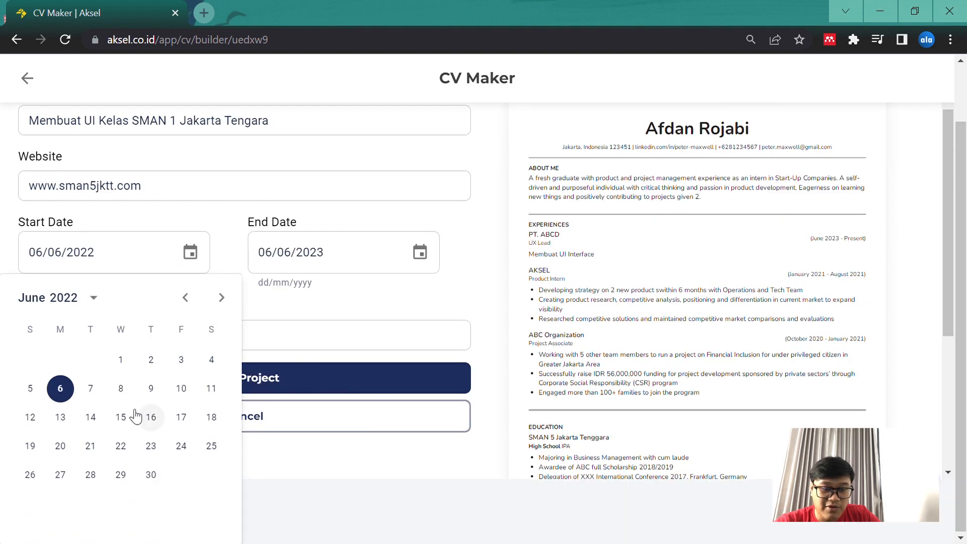
left_click(132, 360)
Enter "Make a UI with java" as the project description
scroll(216, 339, "down", 1)
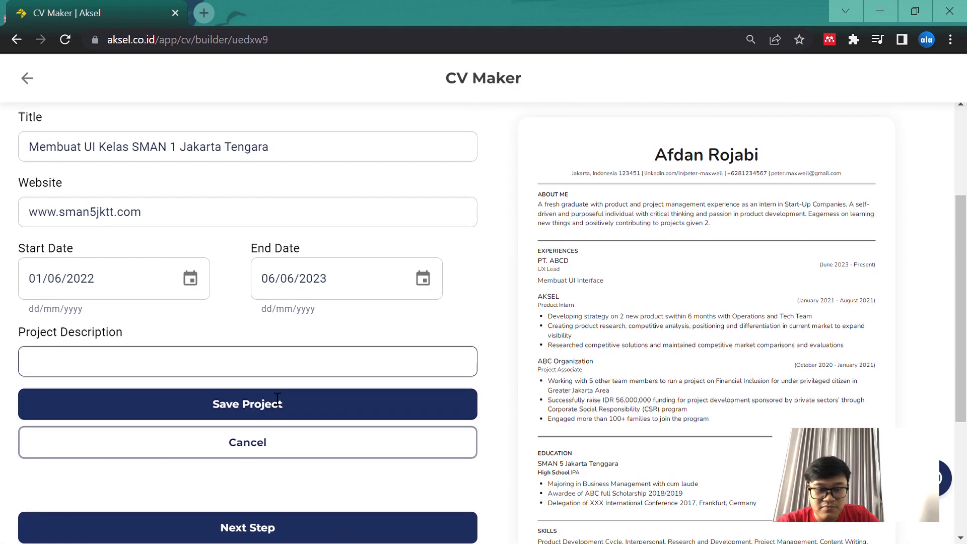
left_click(255, 368)
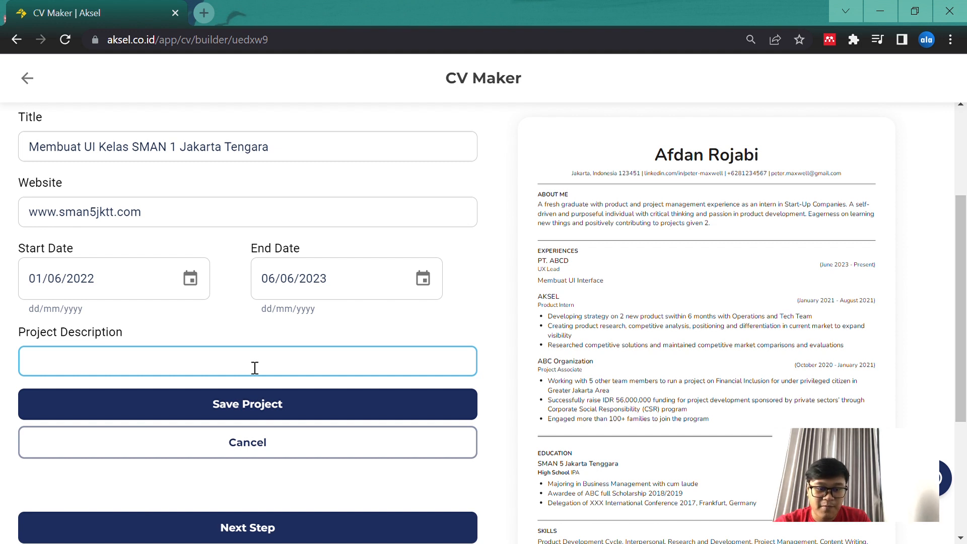
scroll(256, 366, "down", 1)
type("Make a ")
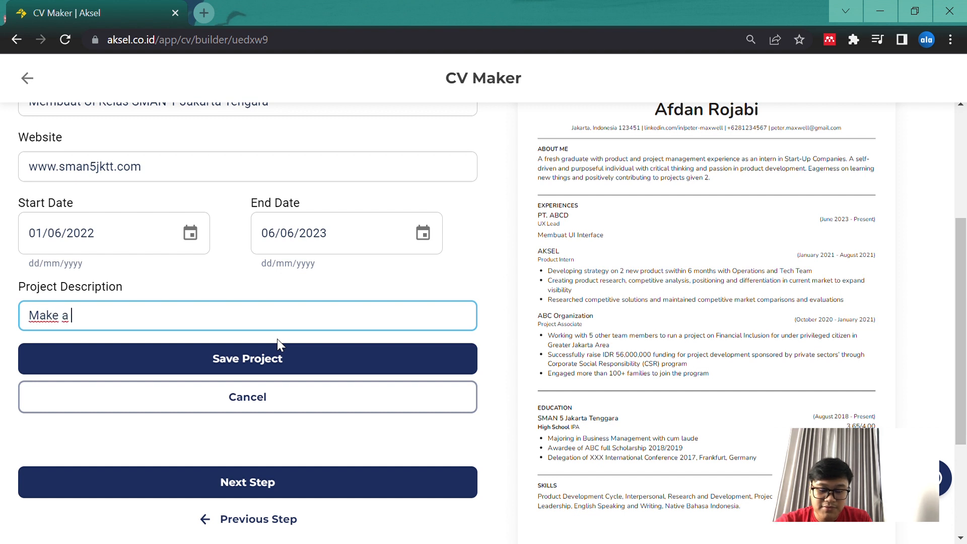
type("UI in")
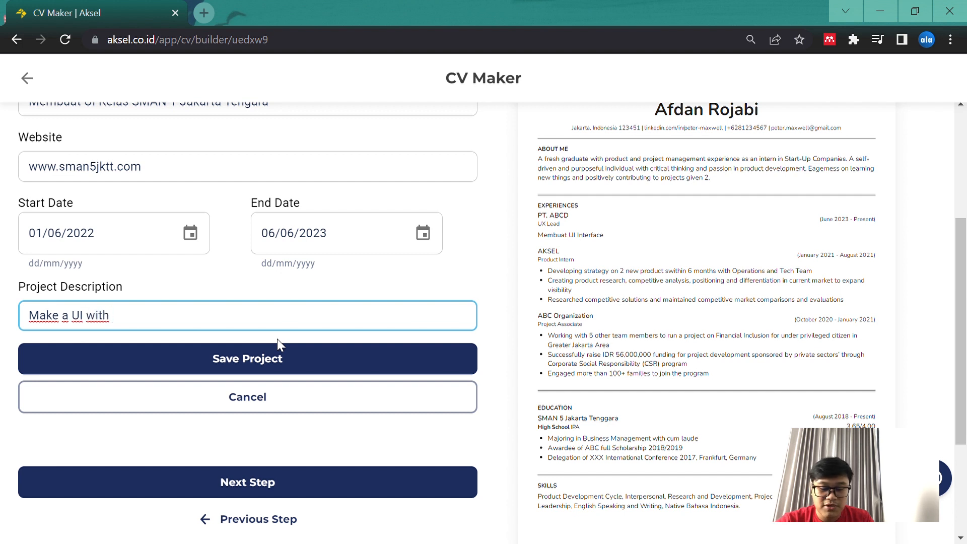
type("java")
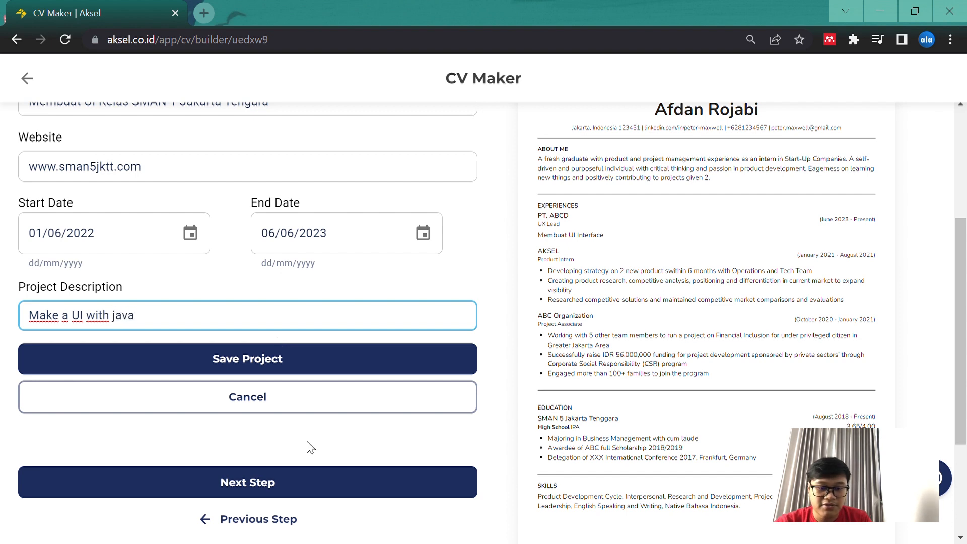
Save the new project, check its entry in the CV preview, and continue to the Other section
left_click(263, 360)
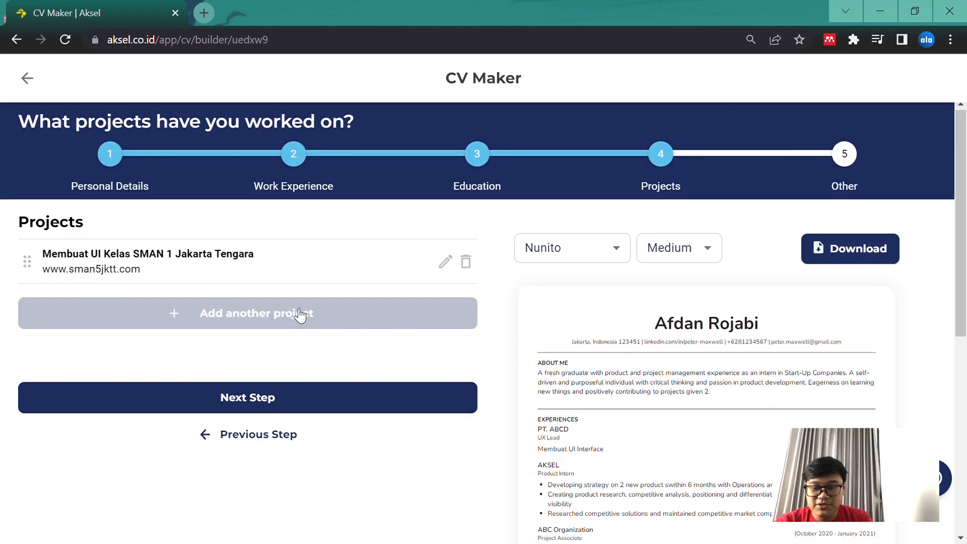
scroll(297, 337, "down", 3)
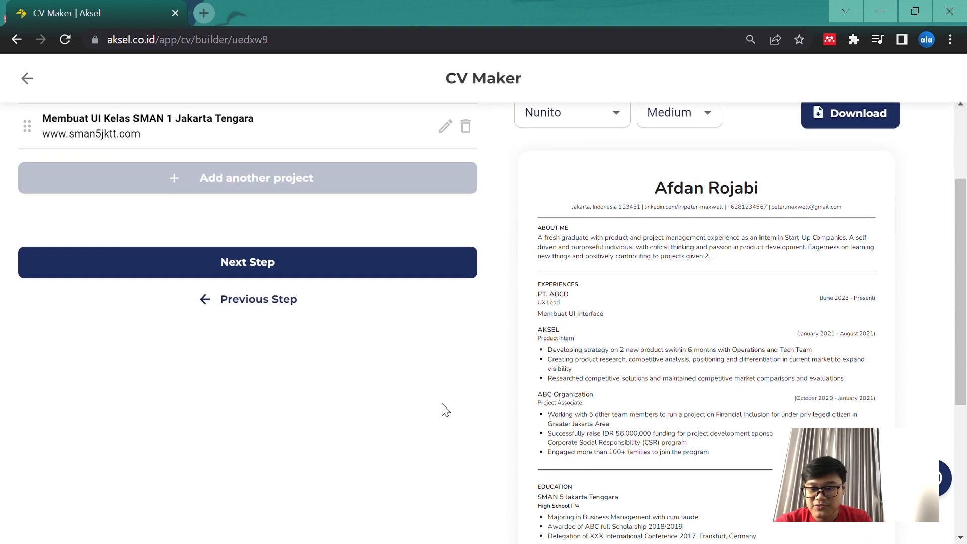
scroll(442, 408, "down", 4)
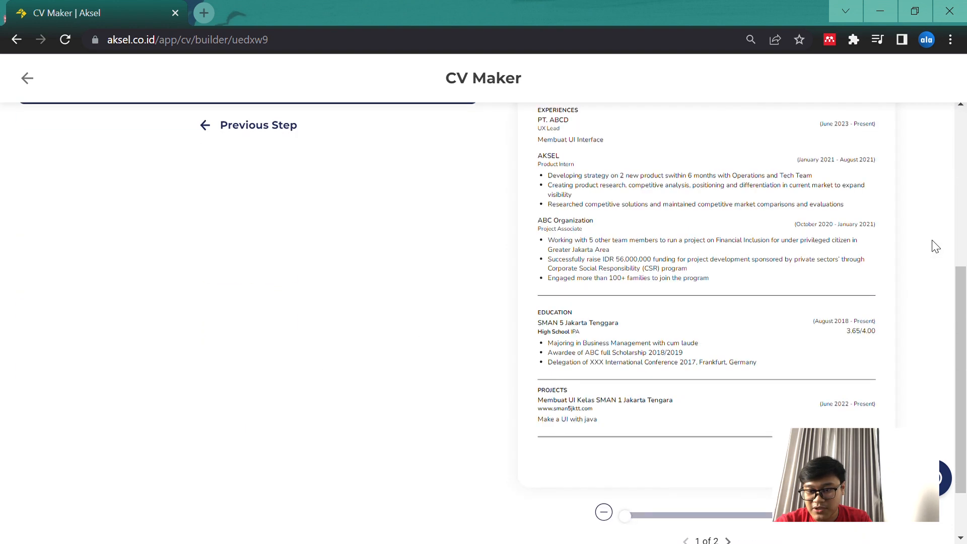
scroll(934, 245, "up", 1)
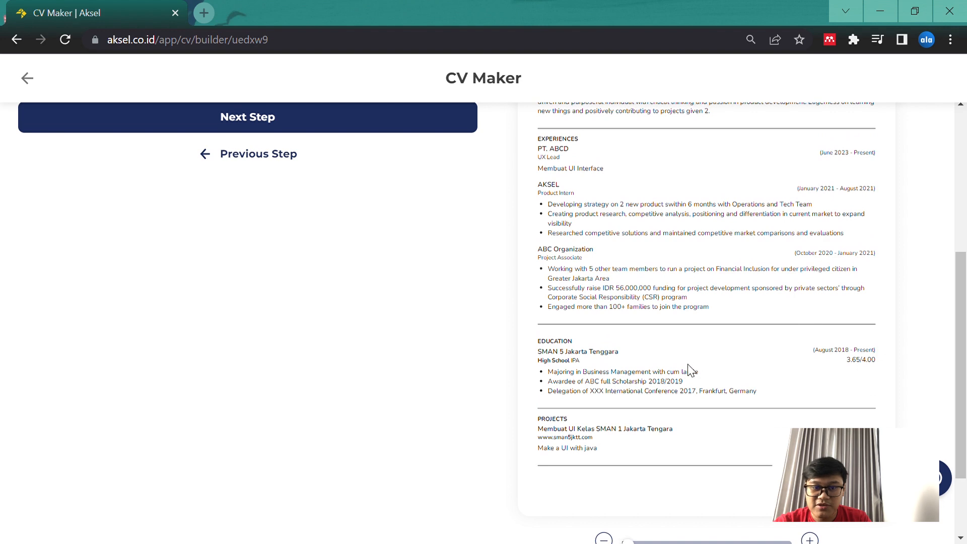
scroll(412, 287, "up", 6)
scroll(413, 306, "down", 1)
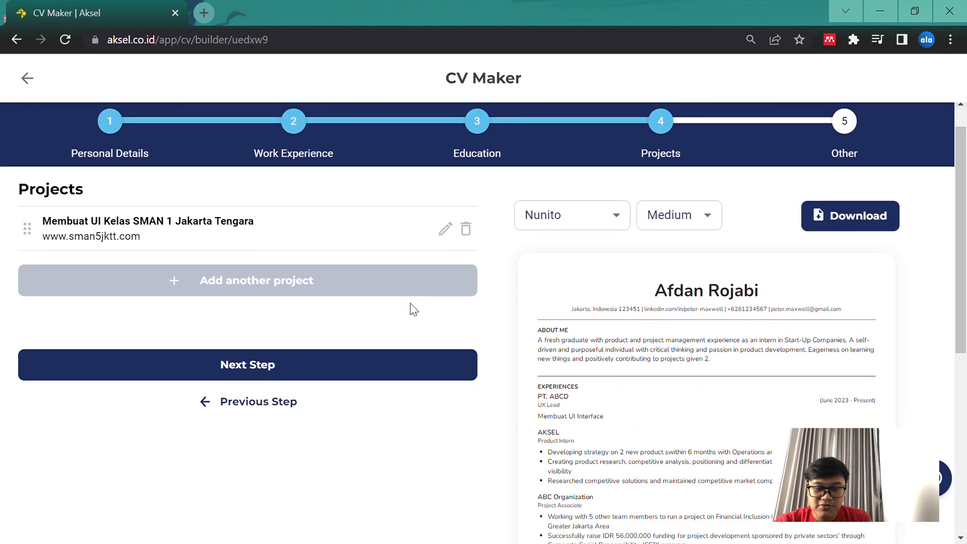
left_click(317, 372)
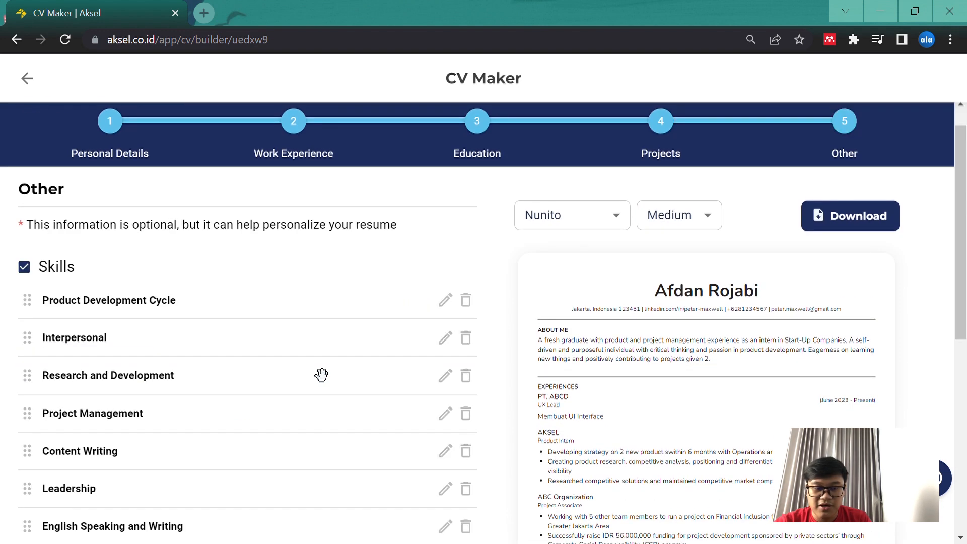
Look through the skills, certifications and awards lists in the Other section
scroll(439, 300, "down", 4)
scroll(439, 300, "up", 4)
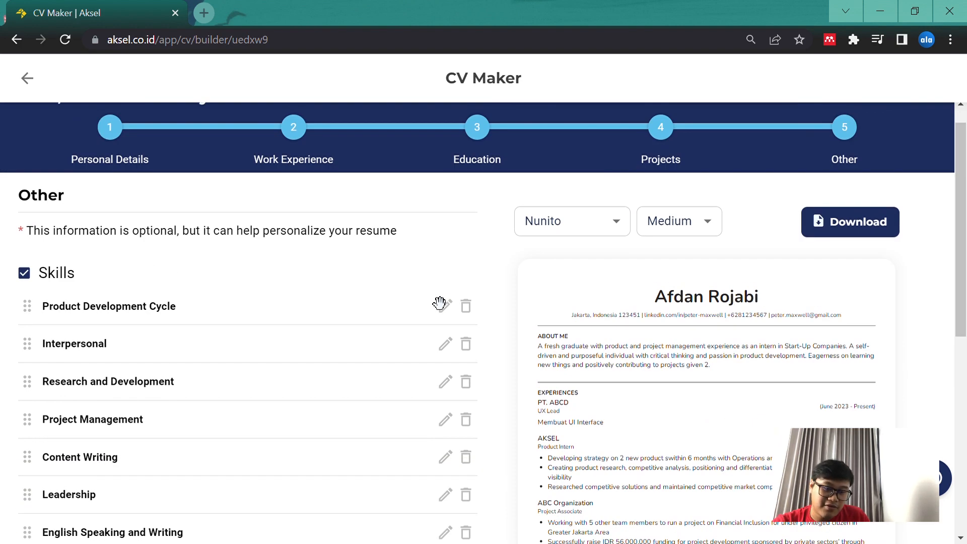
scroll(439, 302, "down", 8)
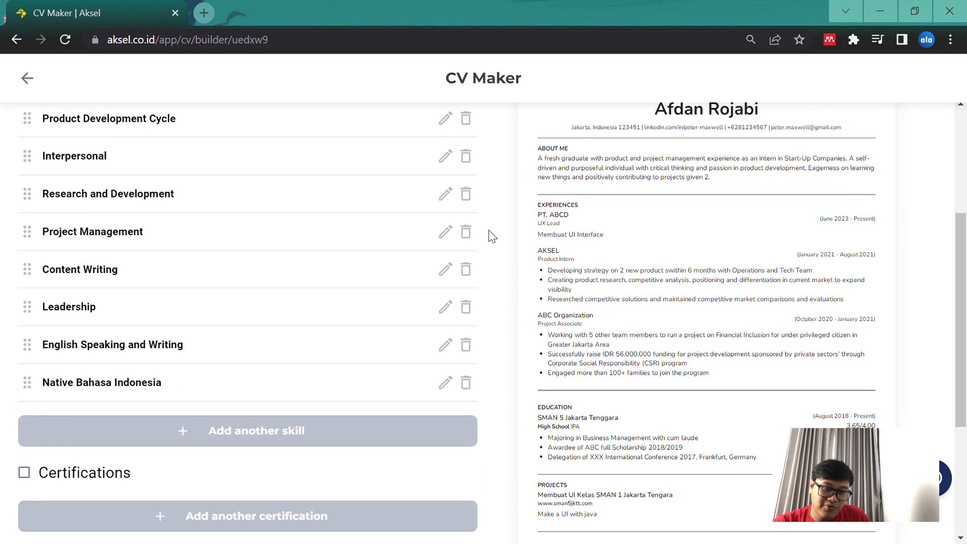
scroll(492, 232, "up", 4)
scroll(491, 232, "down", 6)
scroll(492, 231, "up", 5)
scroll(492, 231, "up", 1)
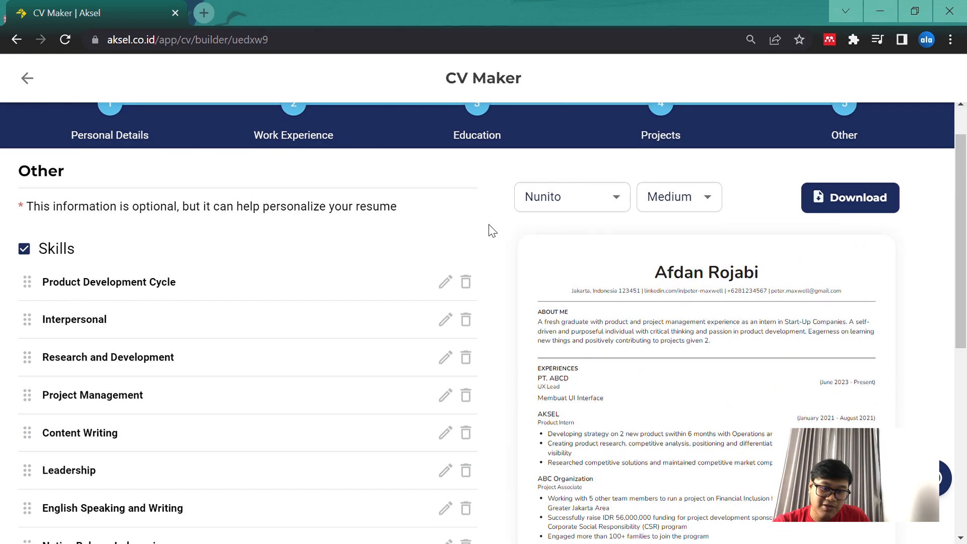
scroll(492, 231, "down", 1)
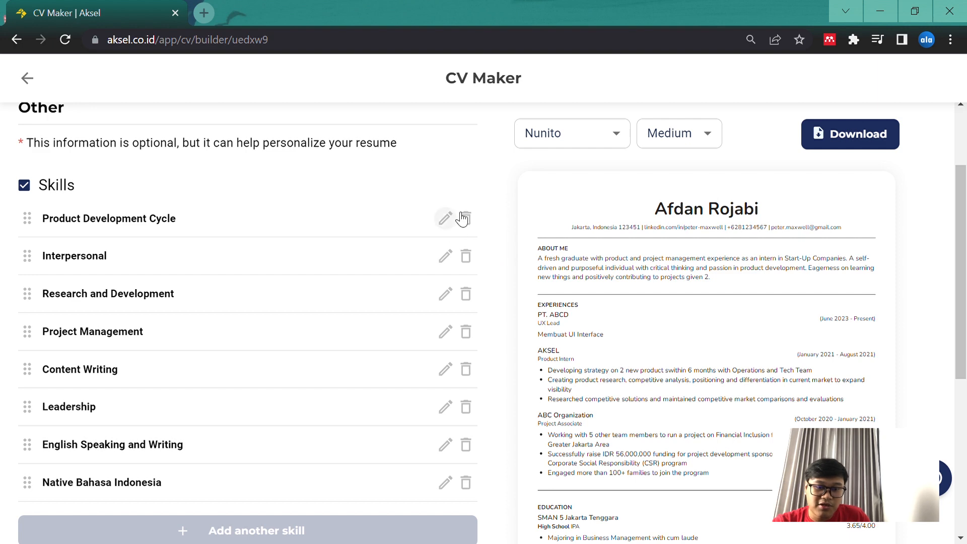
Set the level of the Product Development Cycle skill to "Basic"
left_click(445, 218)
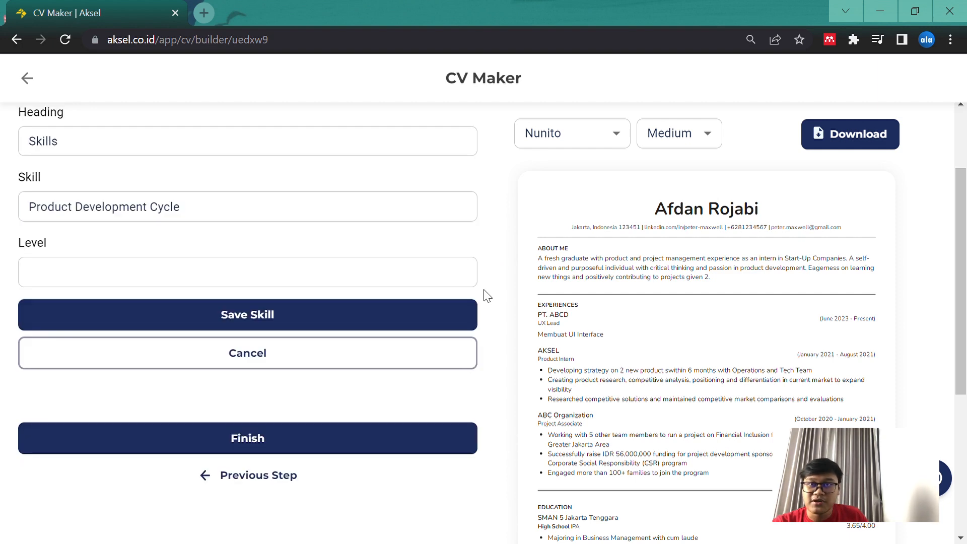
scroll(484, 295, "up", 2)
scroll(486, 295, "down", 2)
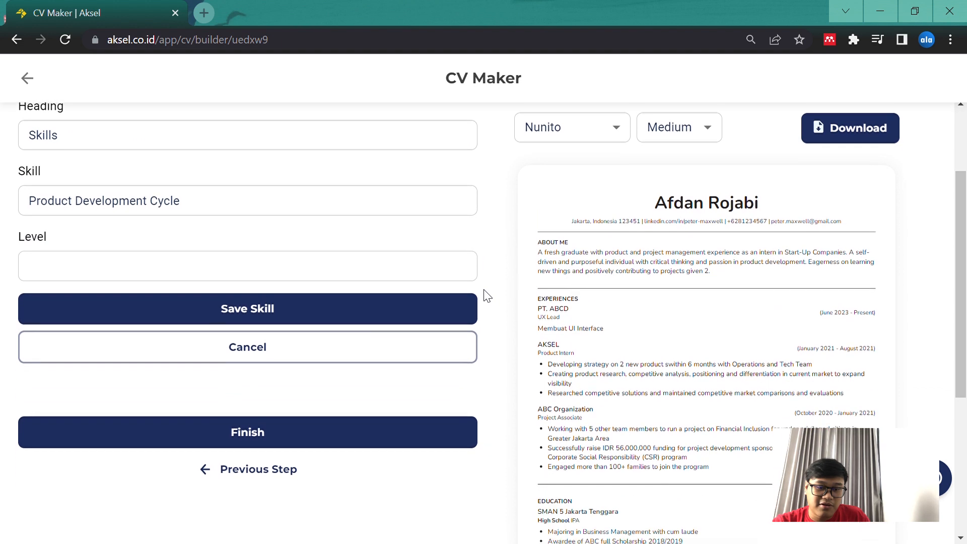
left_click(287, 274)
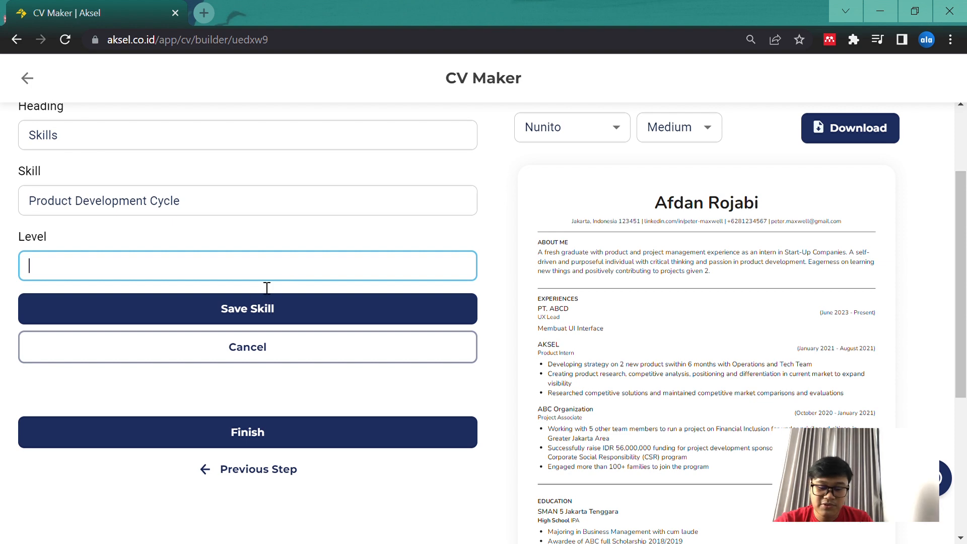
type("sic")
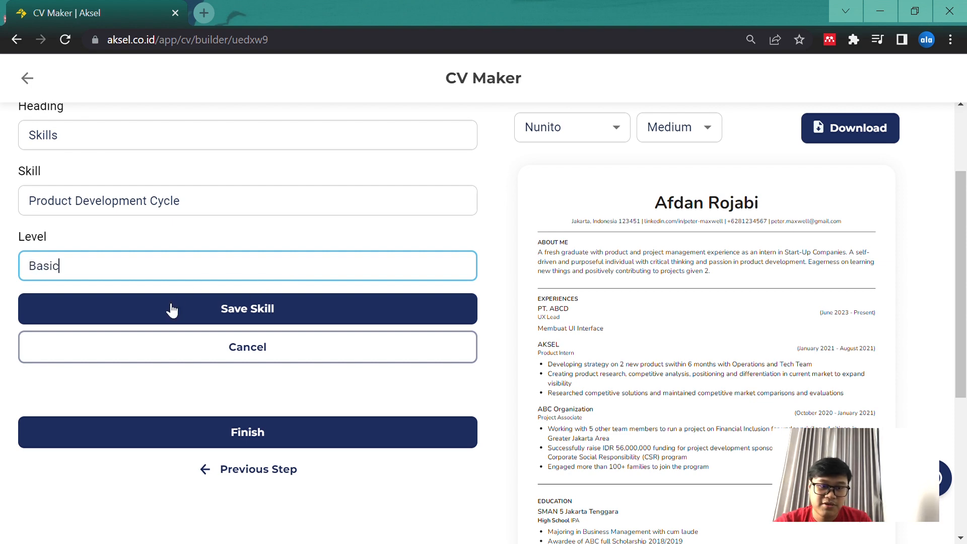
scroll(171, 309, "up", 1)
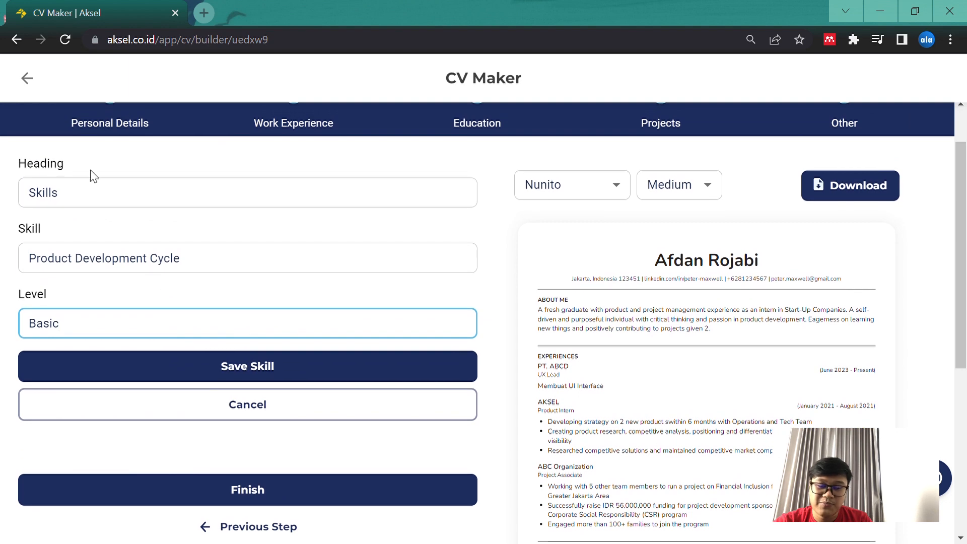
scroll(298, 270, "down", 2)
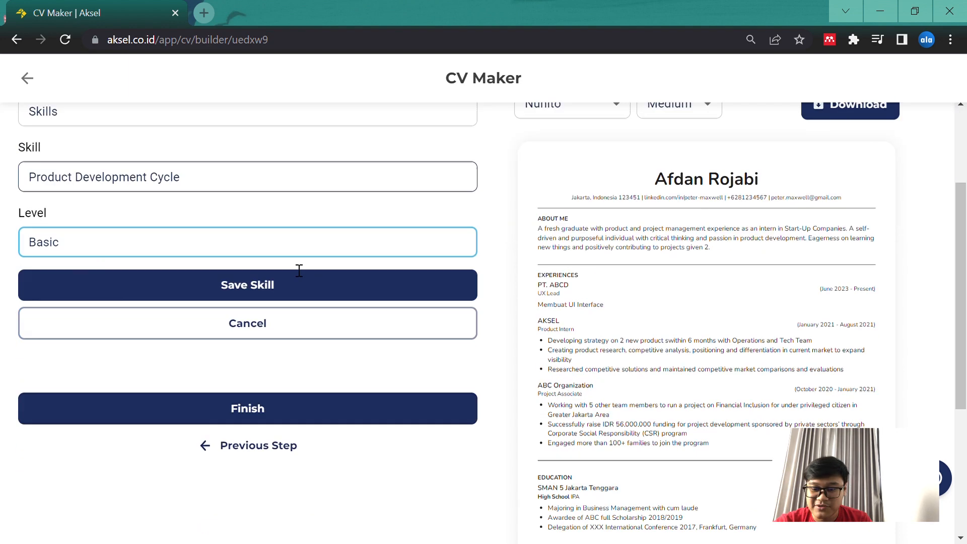
scroll(496, 323, "down", 3)
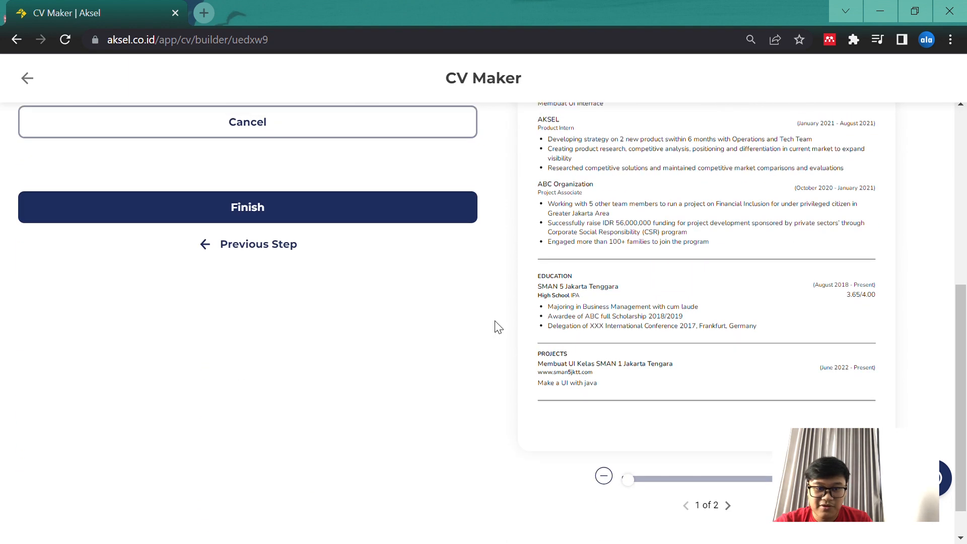
Change the skills section heading to "Skills 2" and save the skill
scroll(496, 323, "up", 3)
scroll(369, 214, "up", 2)
left_click(110, 203)
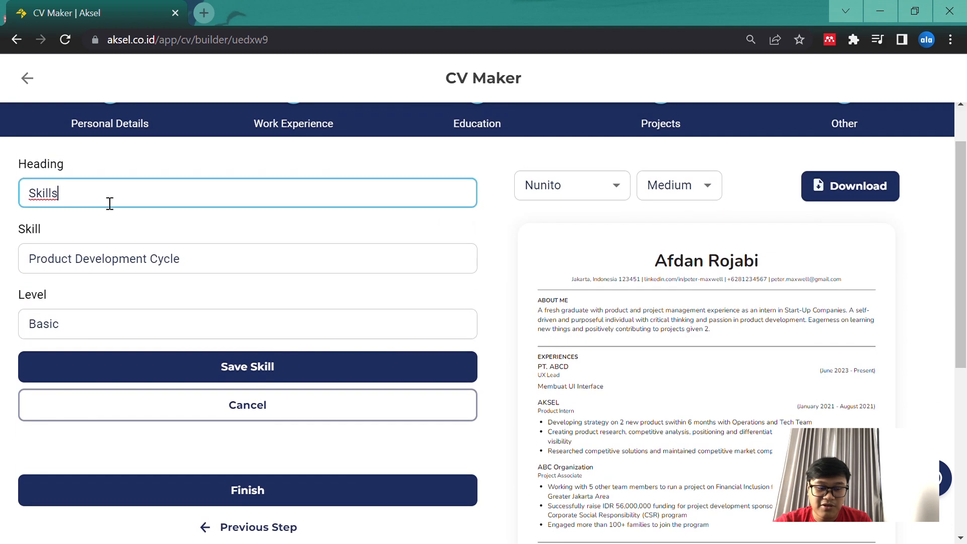
type("2")
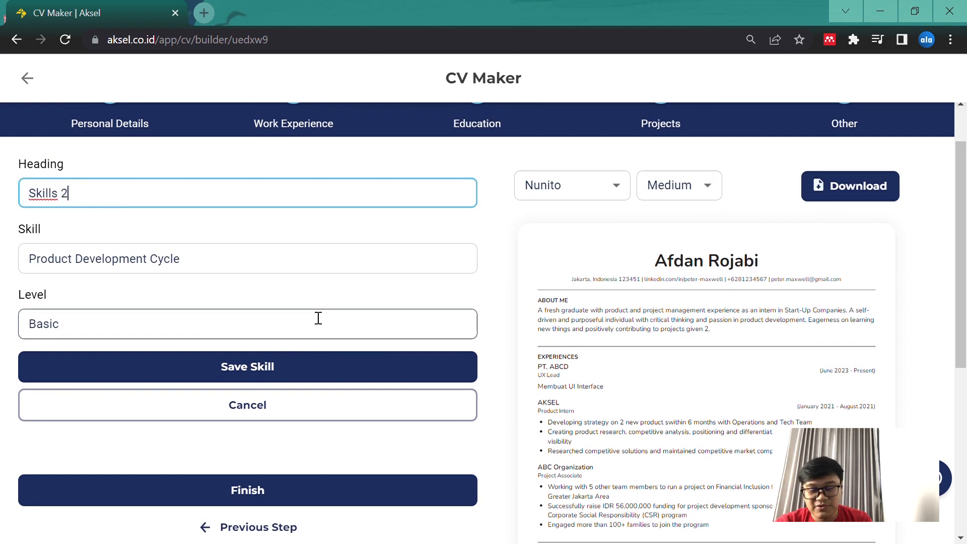
scroll(539, 446, "down", 2)
scroll(511, 432, "up", 1)
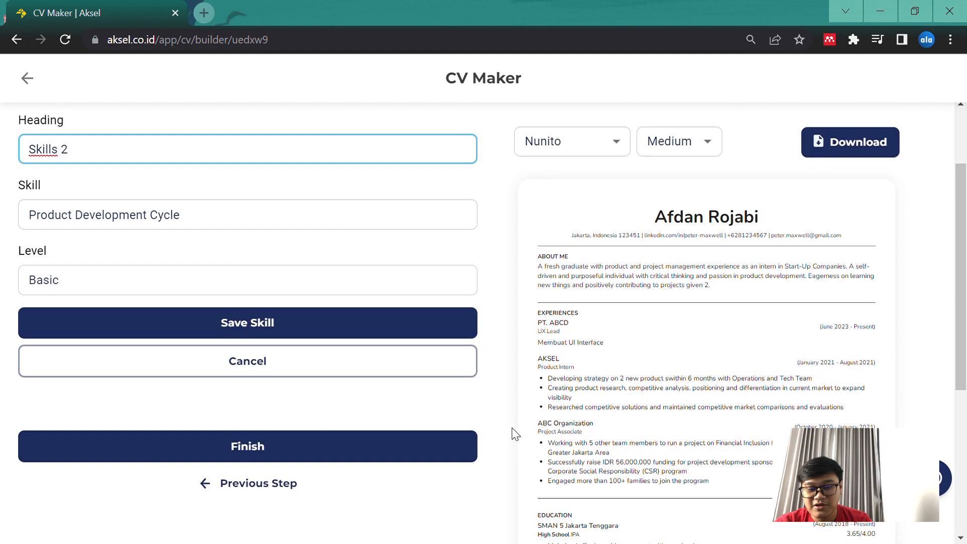
left_click(396, 327)
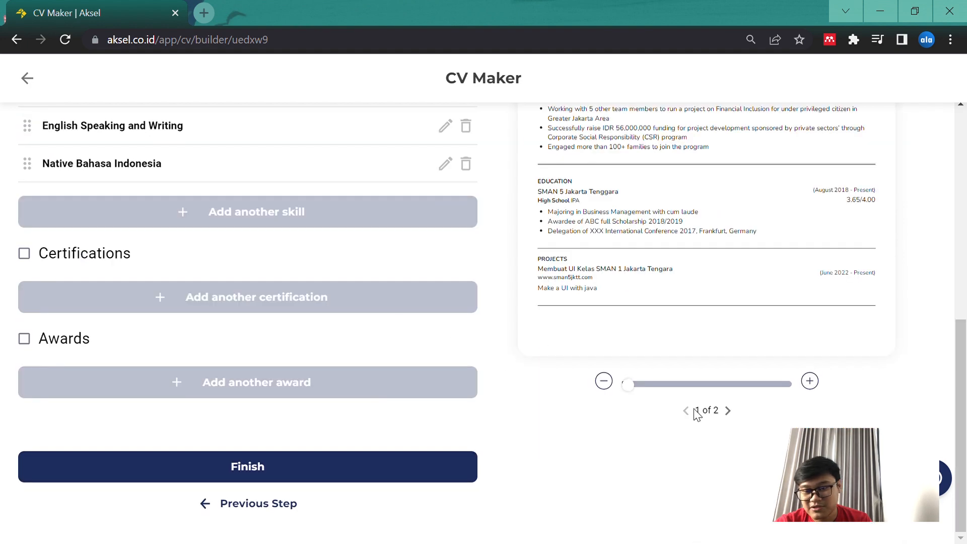
Examine both pages of the CV preview at different zoom levels to check the edited content
scroll(672, 353, "up", 3)
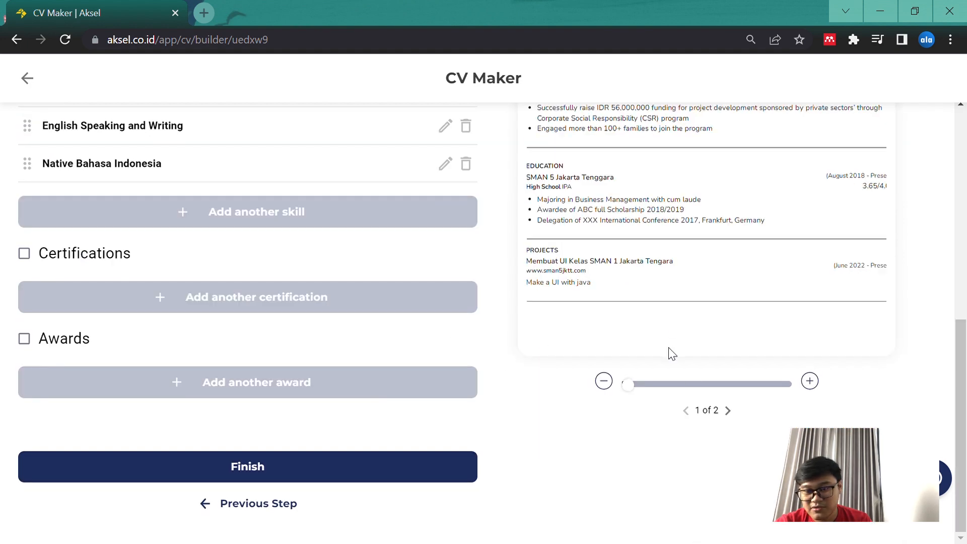
scroll(722, 334, "down", 3)
scroll(721, 335, "up", 5)
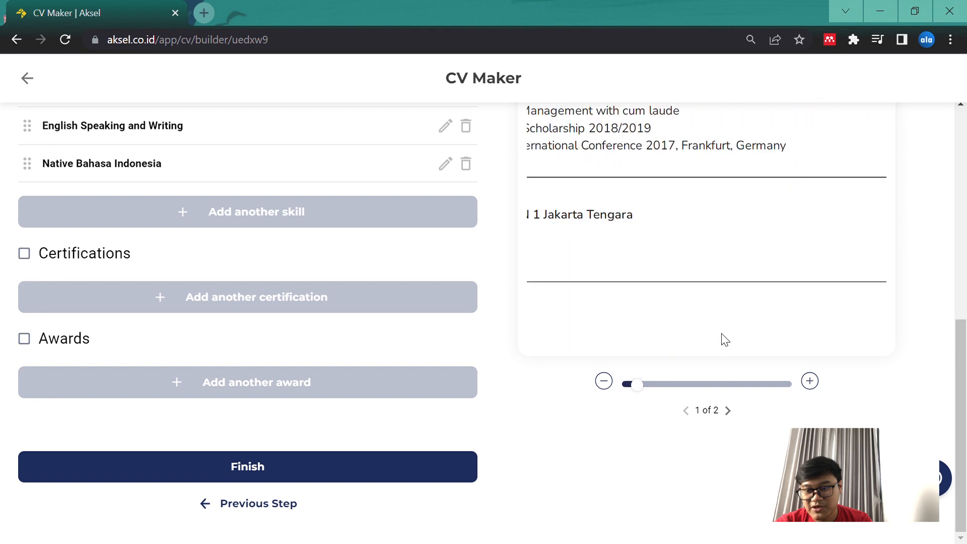
scroll(721, 338, "down", 5)
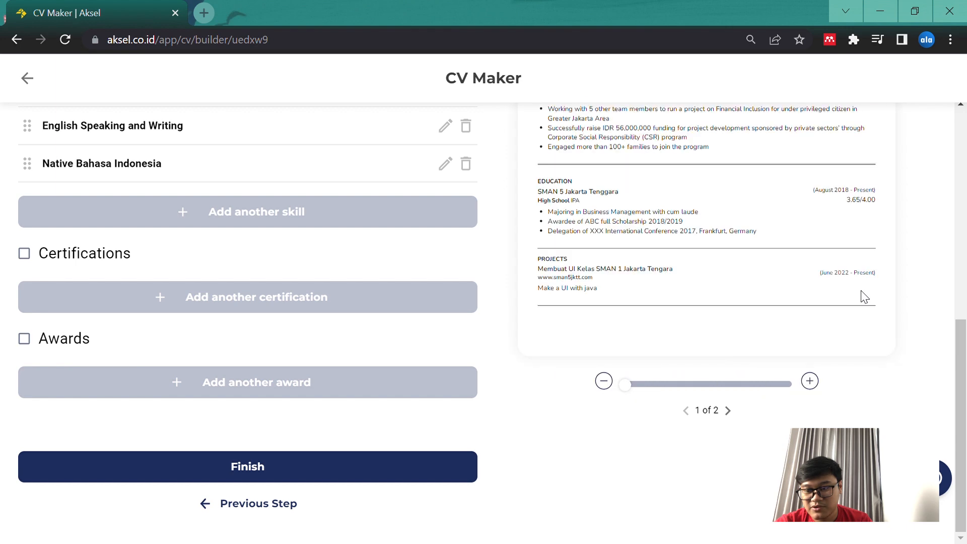
scroll(873, 287, "up", 1)
scroll(915, 248, "up", 4)
scroll(916, 249, "down", 2)
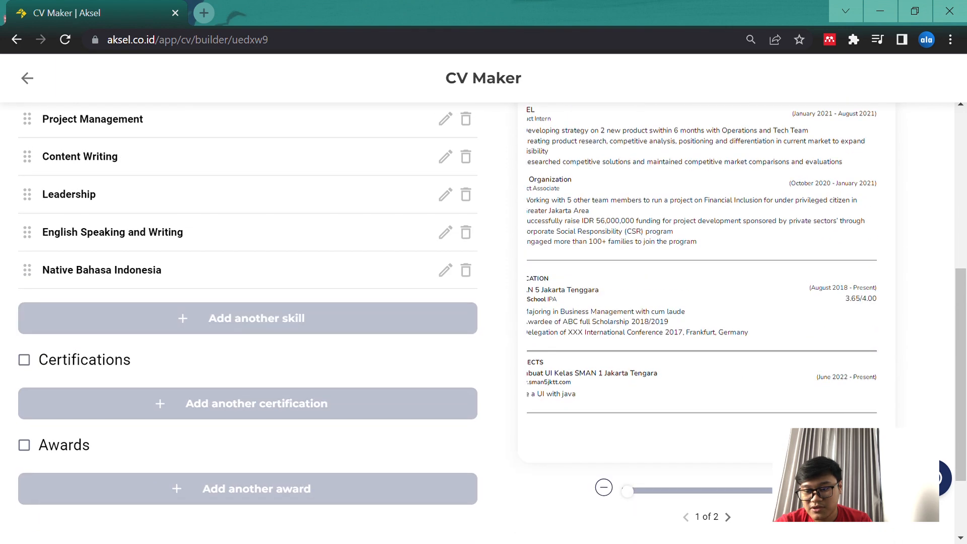
left_click(809, 487)
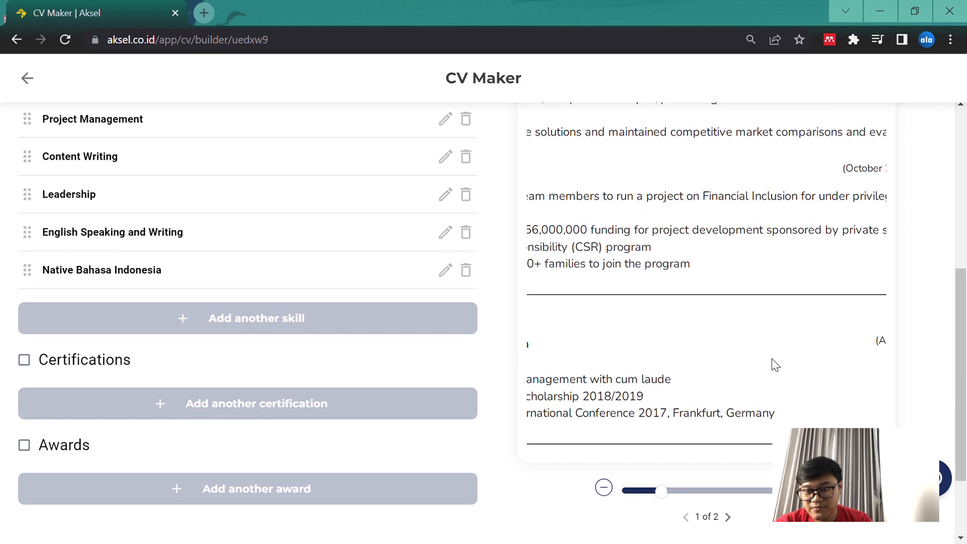
scroll(772, 359, "down", 5)
left_click(728, 517)
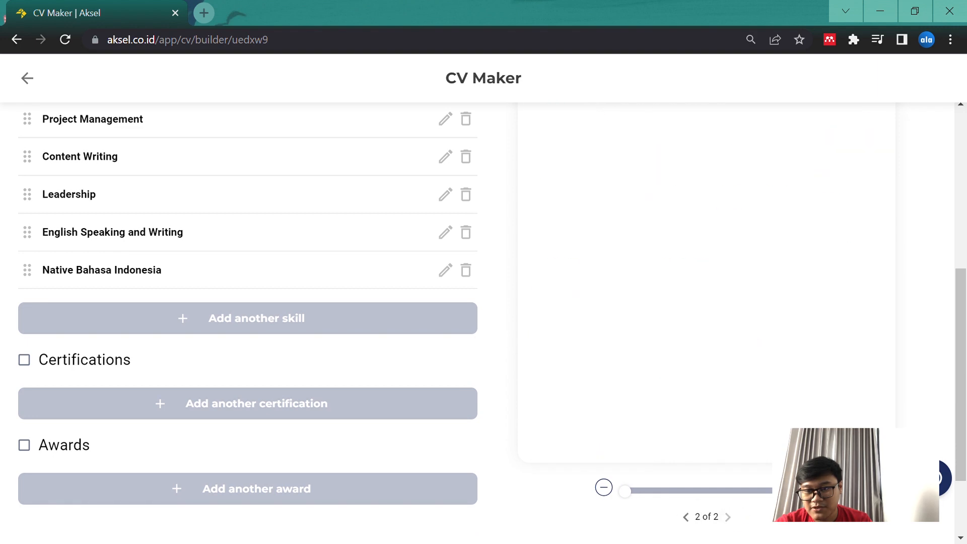
scroll(902, 256, "up", 5)
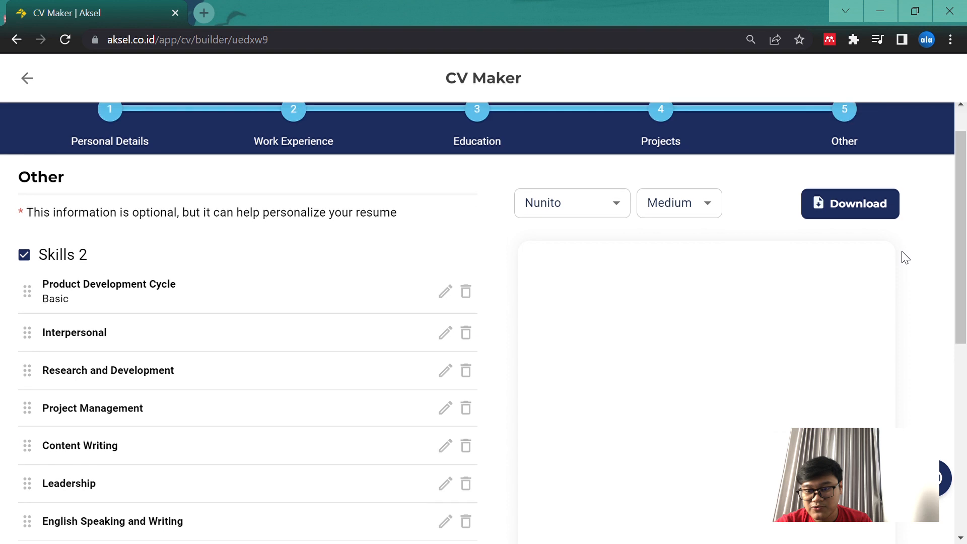
scroll(905, 257, "down", 4)
scroll(905, 258, "down", 3)
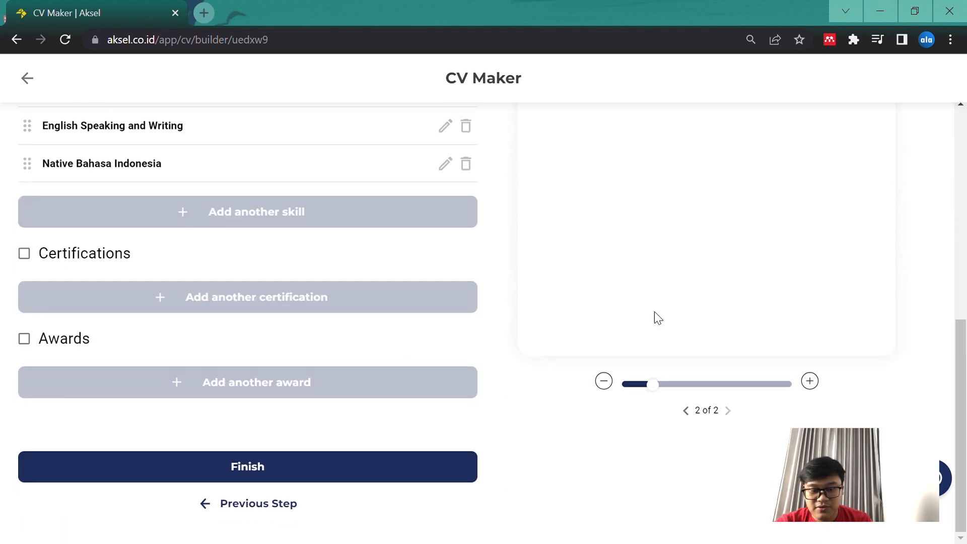
scroll(438, 367, "up", 5)
scroll(438, 367, "down", 5)
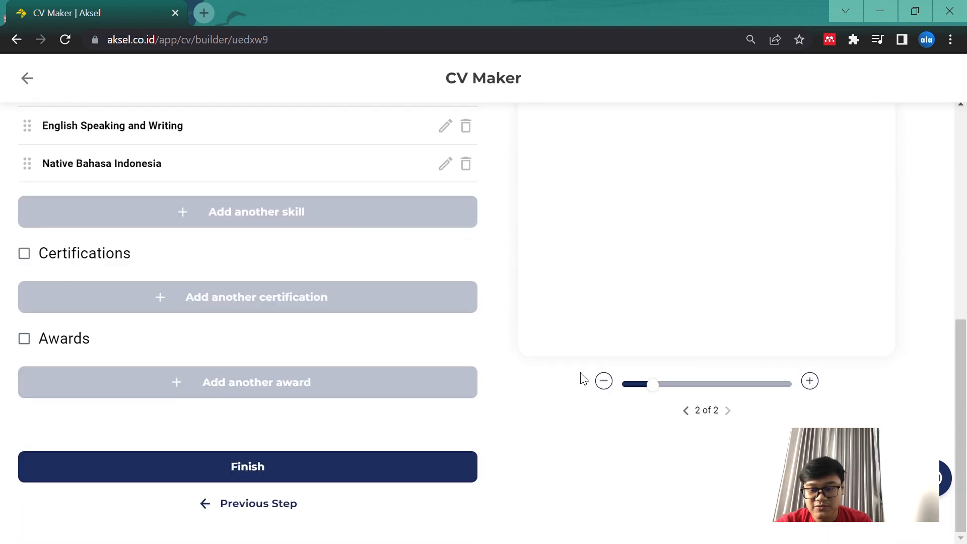
left_click(692, 412)
Finish the CV and look over its section list and final preview
left_click(307, 472)
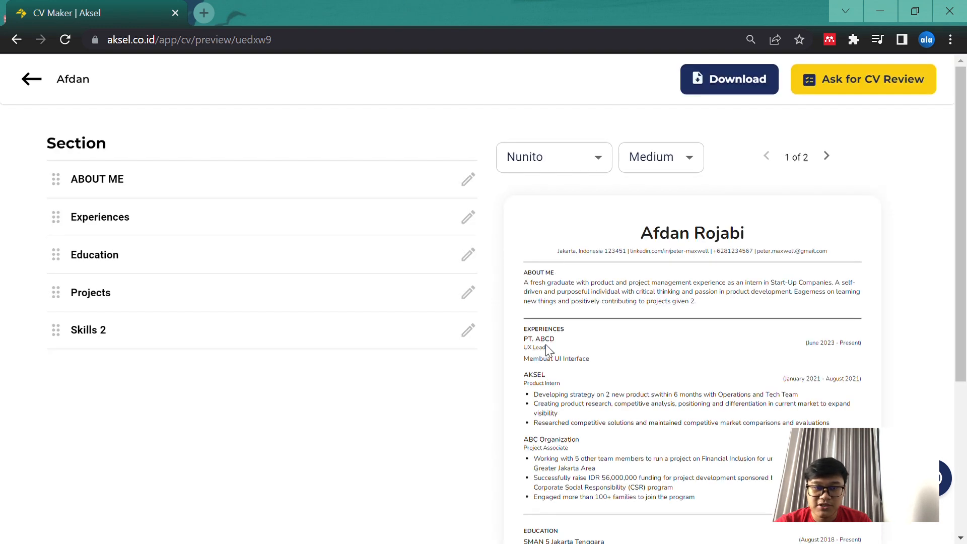
scroll(470, 412, "down", 4)
scroll(470, 413, "up", 3)
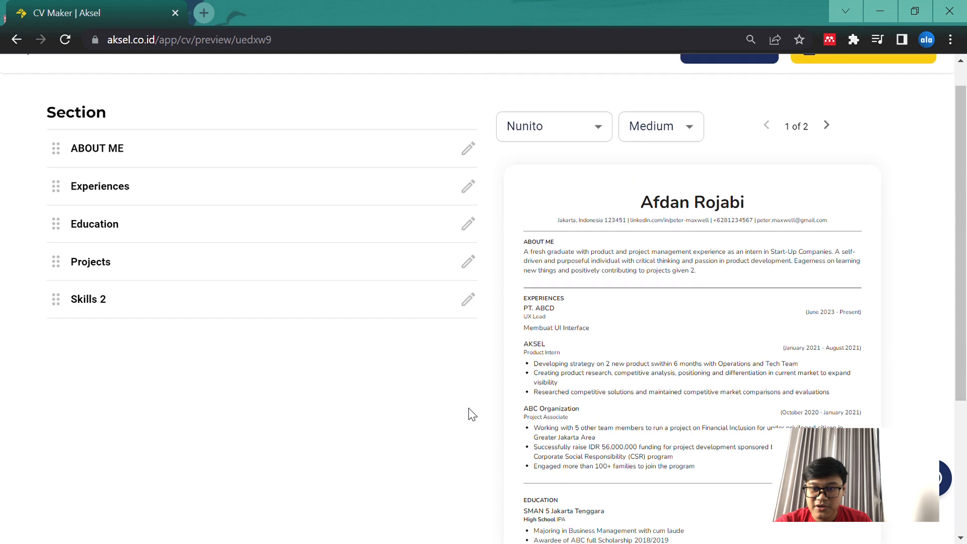
scroll(470, 412, "up", 1)
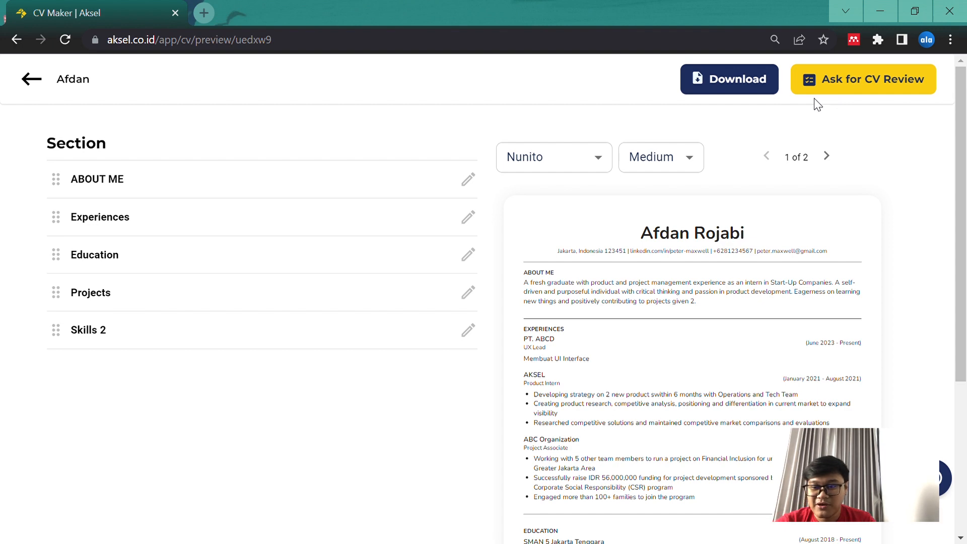
Check the CV's sharing option, download the CV, and postpone the rating request
left_click(715, 86)
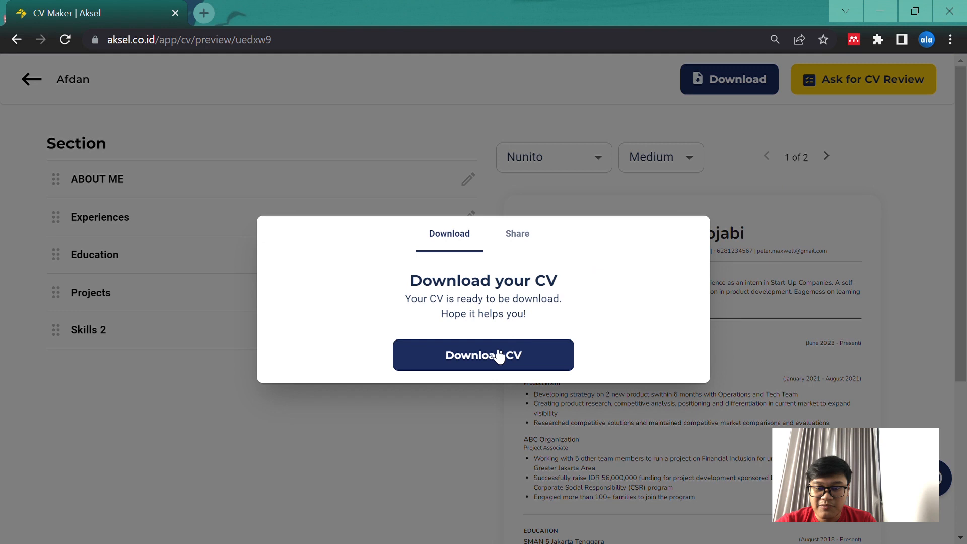
left_click(521, 235)
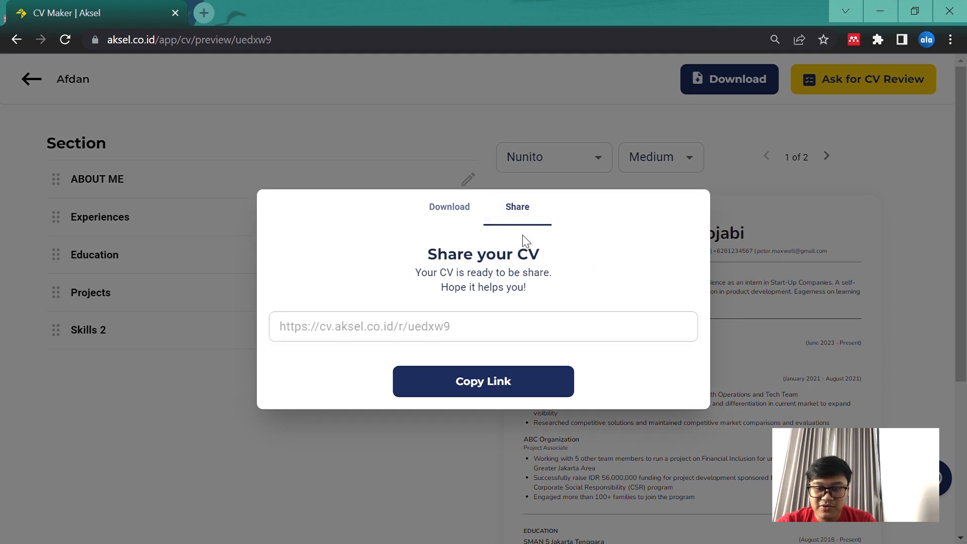
left_click(444, 211)
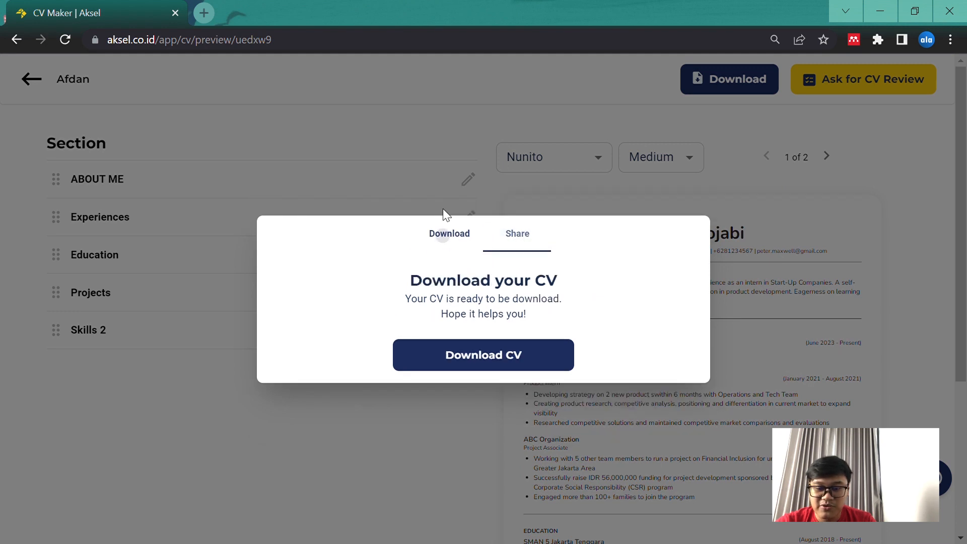
left_click(471, 364)
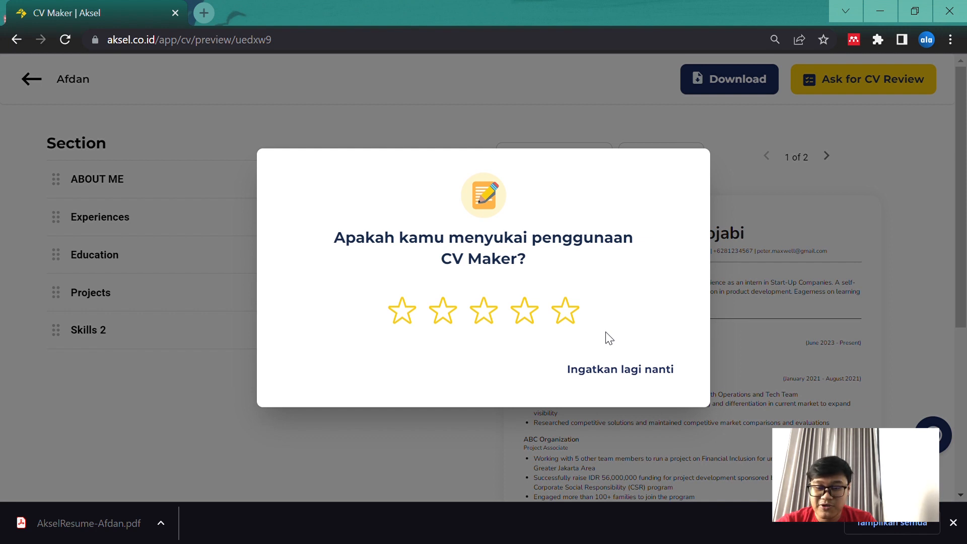
left_click(614, 383)
Open the CV review request page and close the browser's download bar
left_click(834, 100)
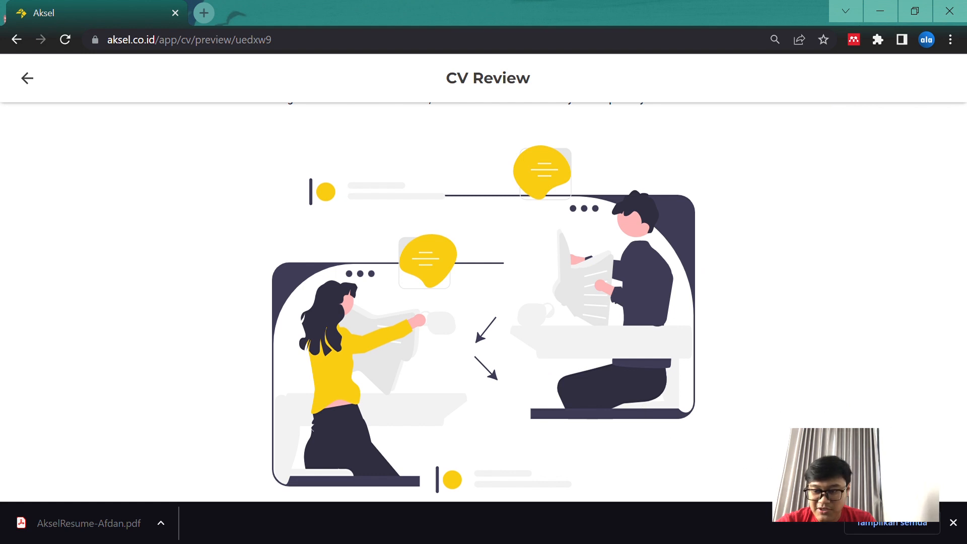
left_click(953, 522)
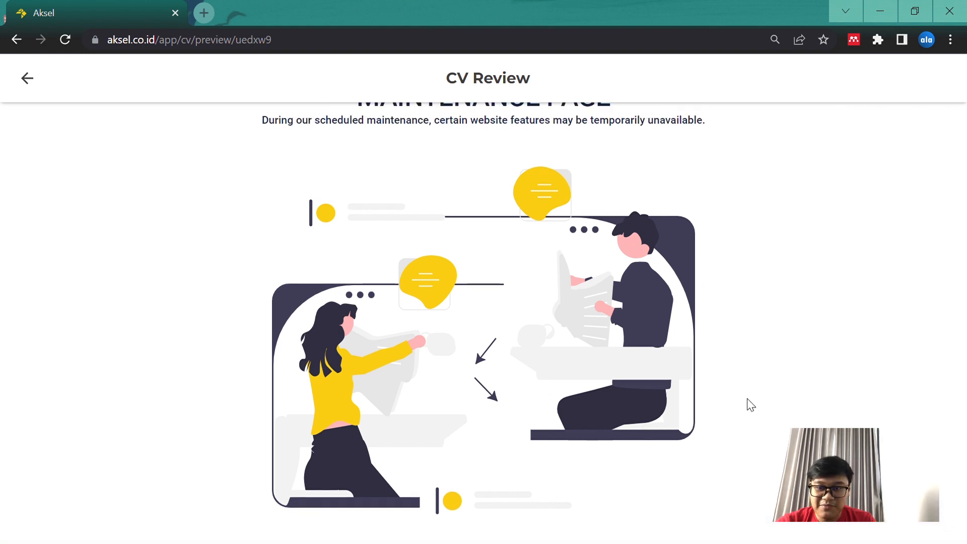